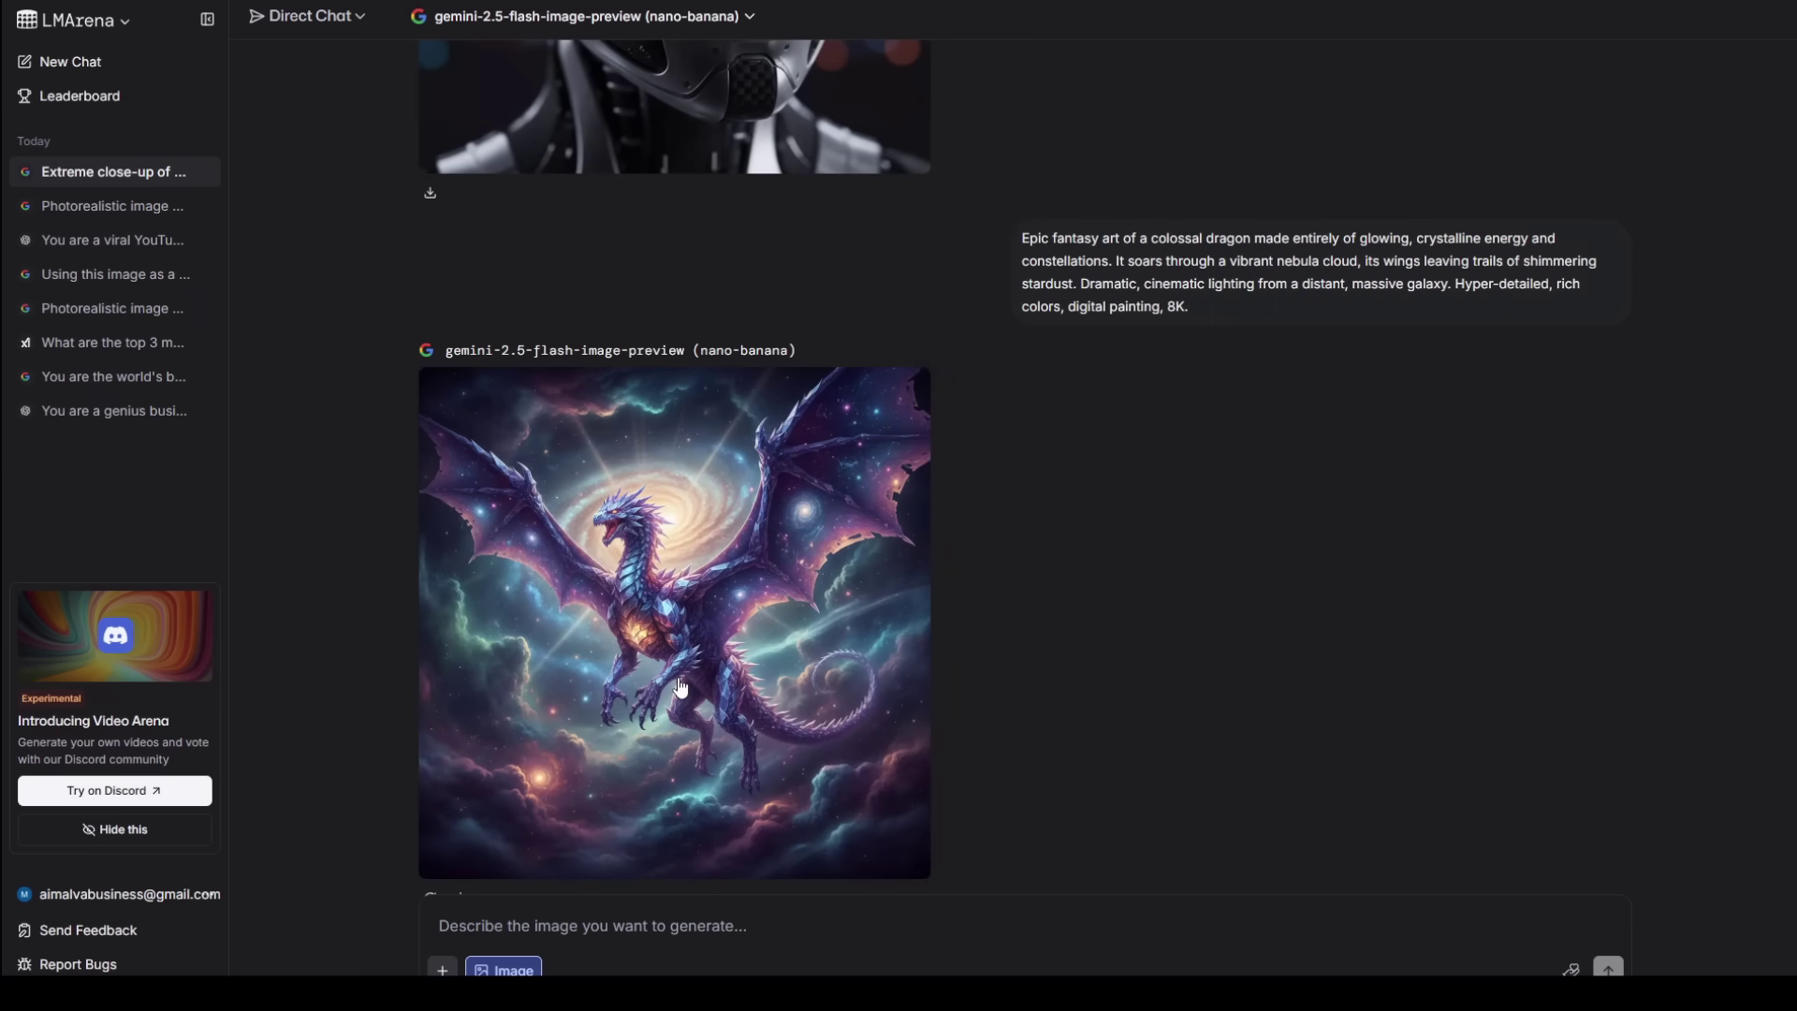
click(672, 686)
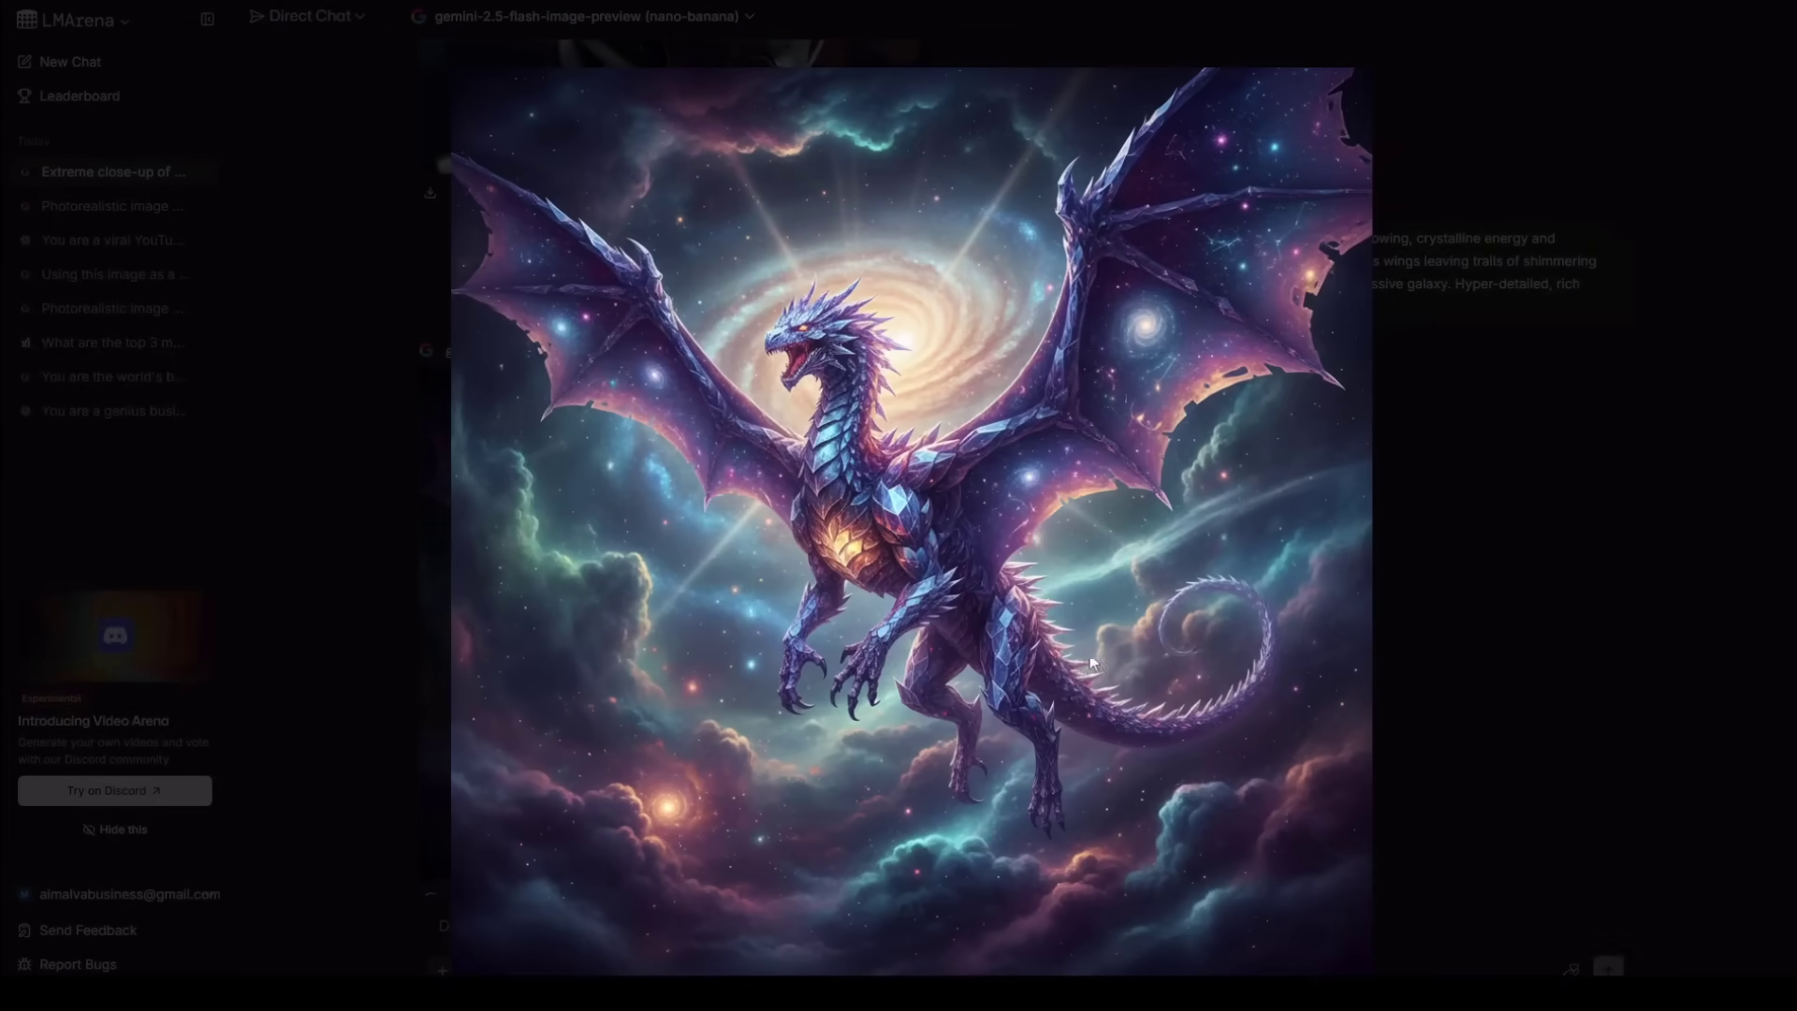
click(1474, 645)
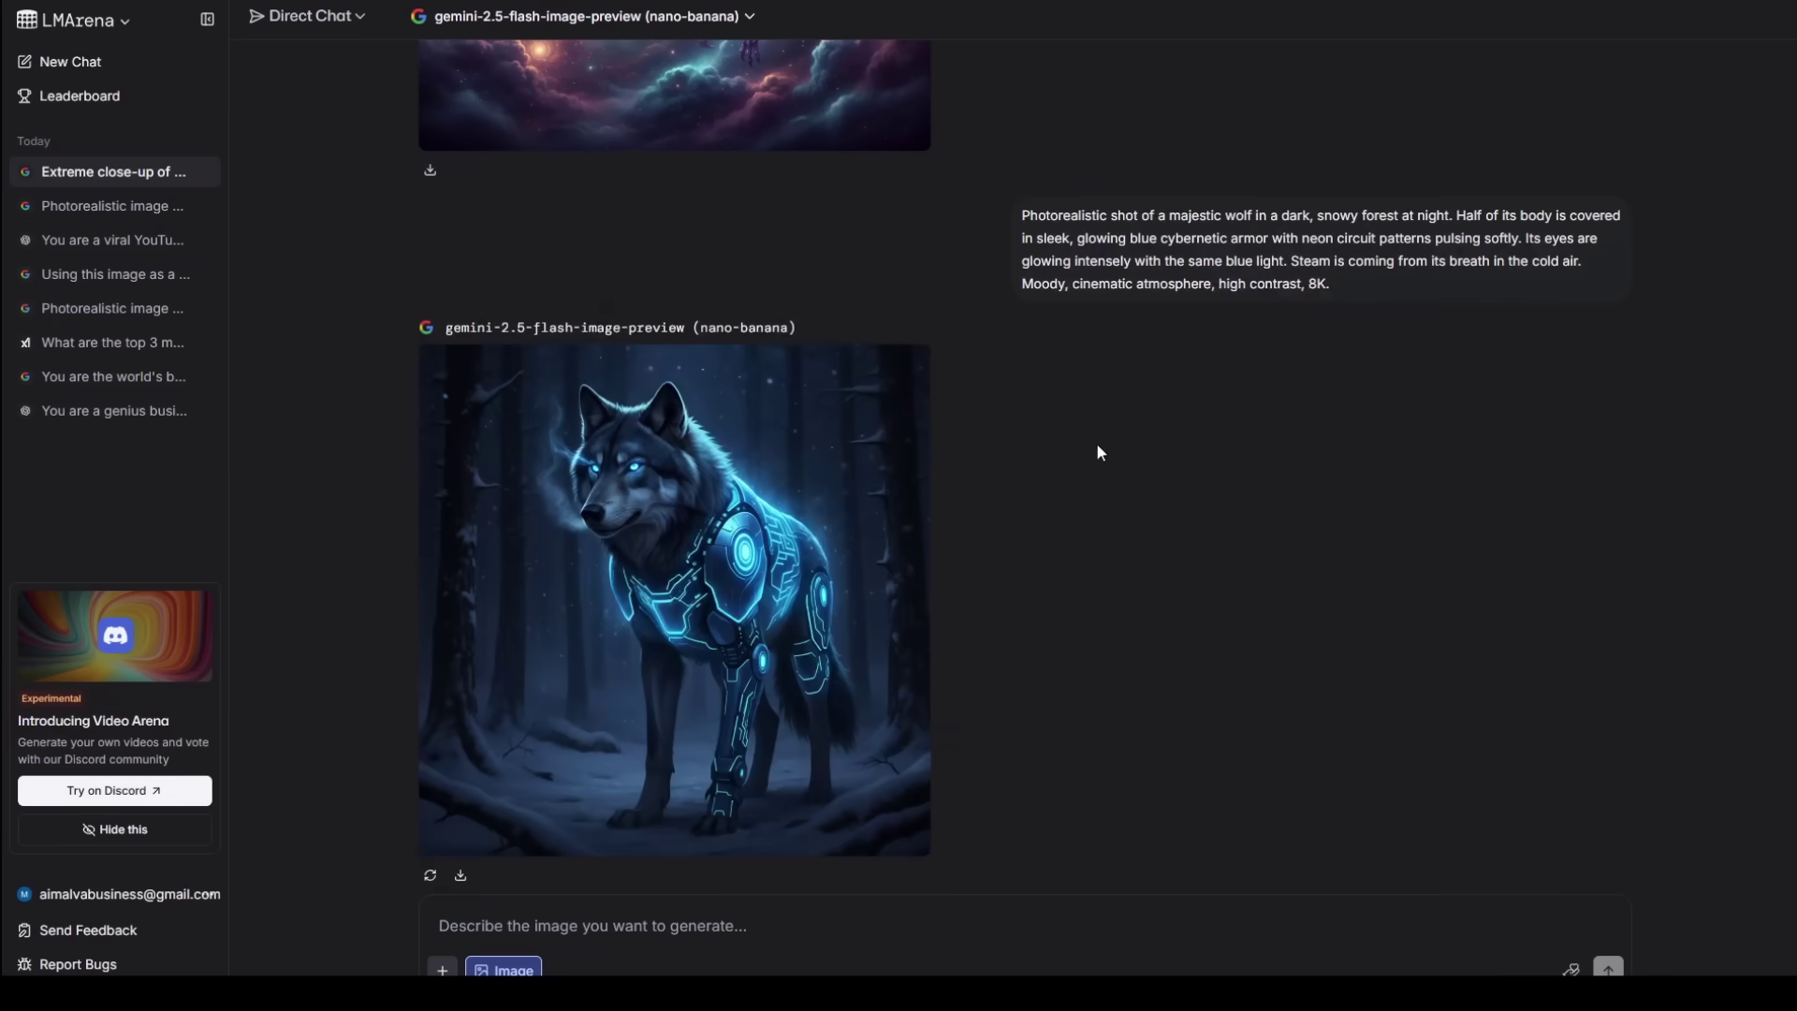
click(814, 515)
click(1577, 531)
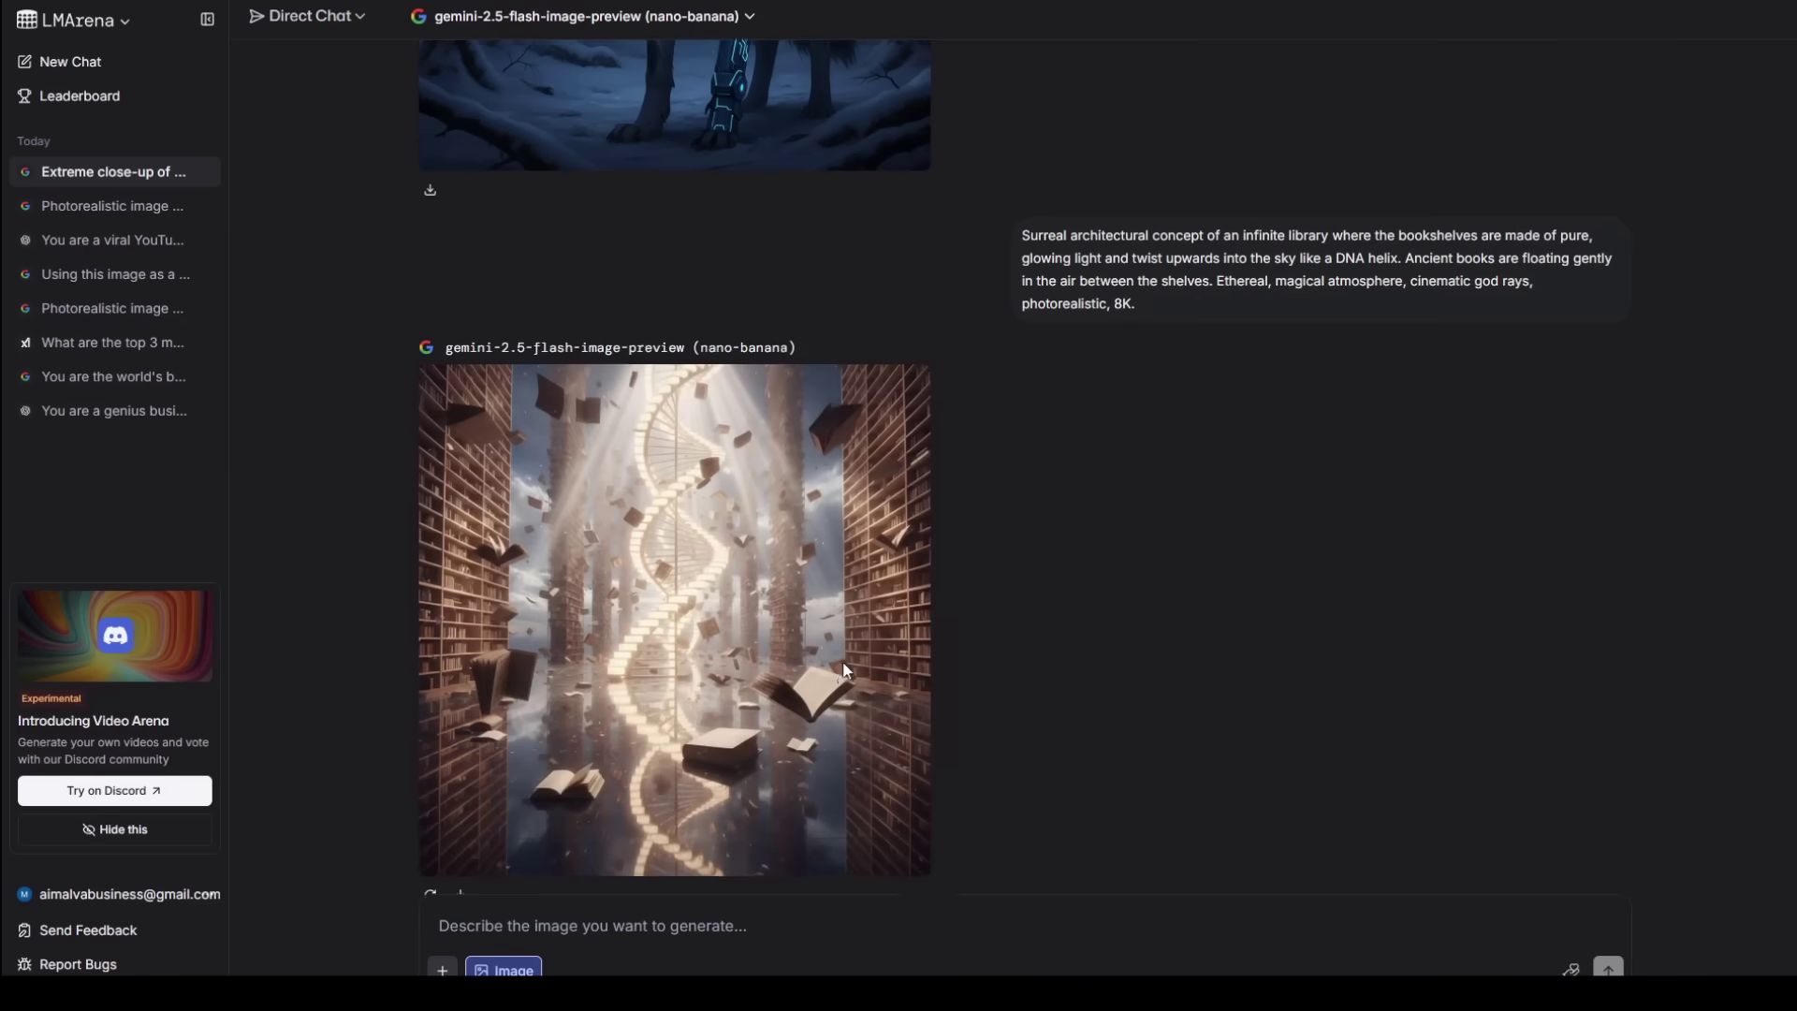
click(1002, 388)
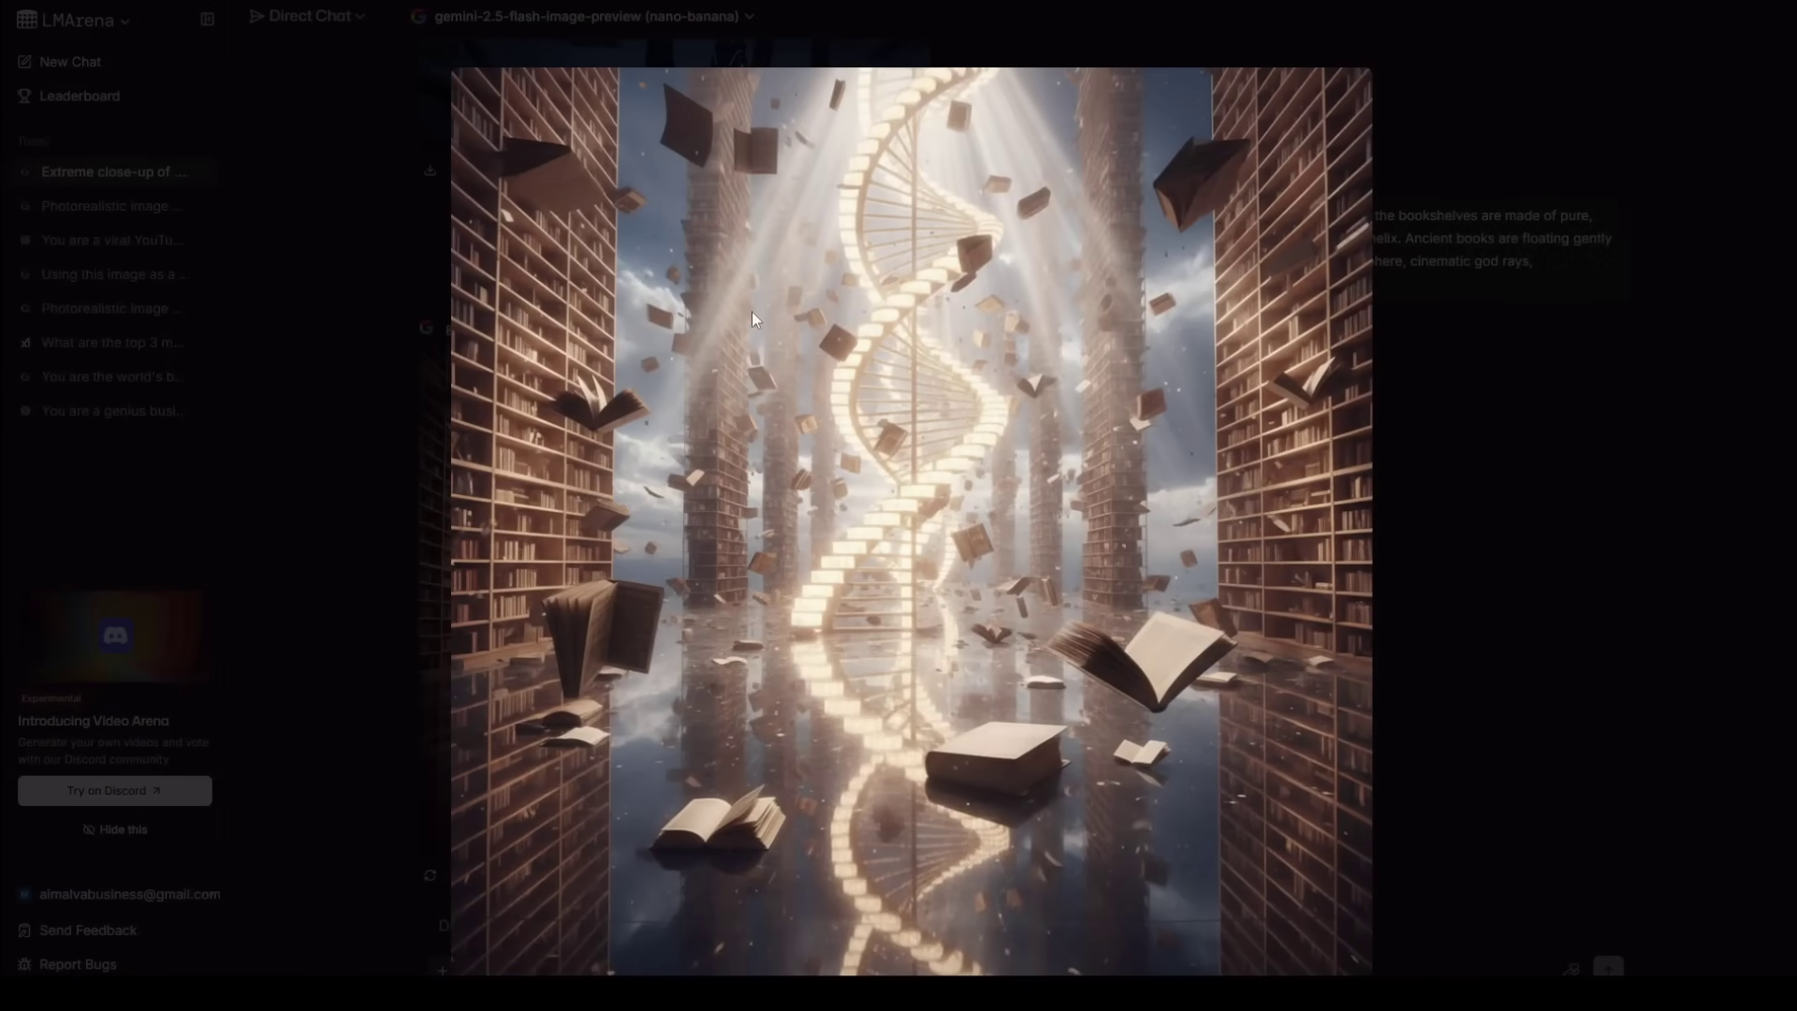
click(1785, 688)
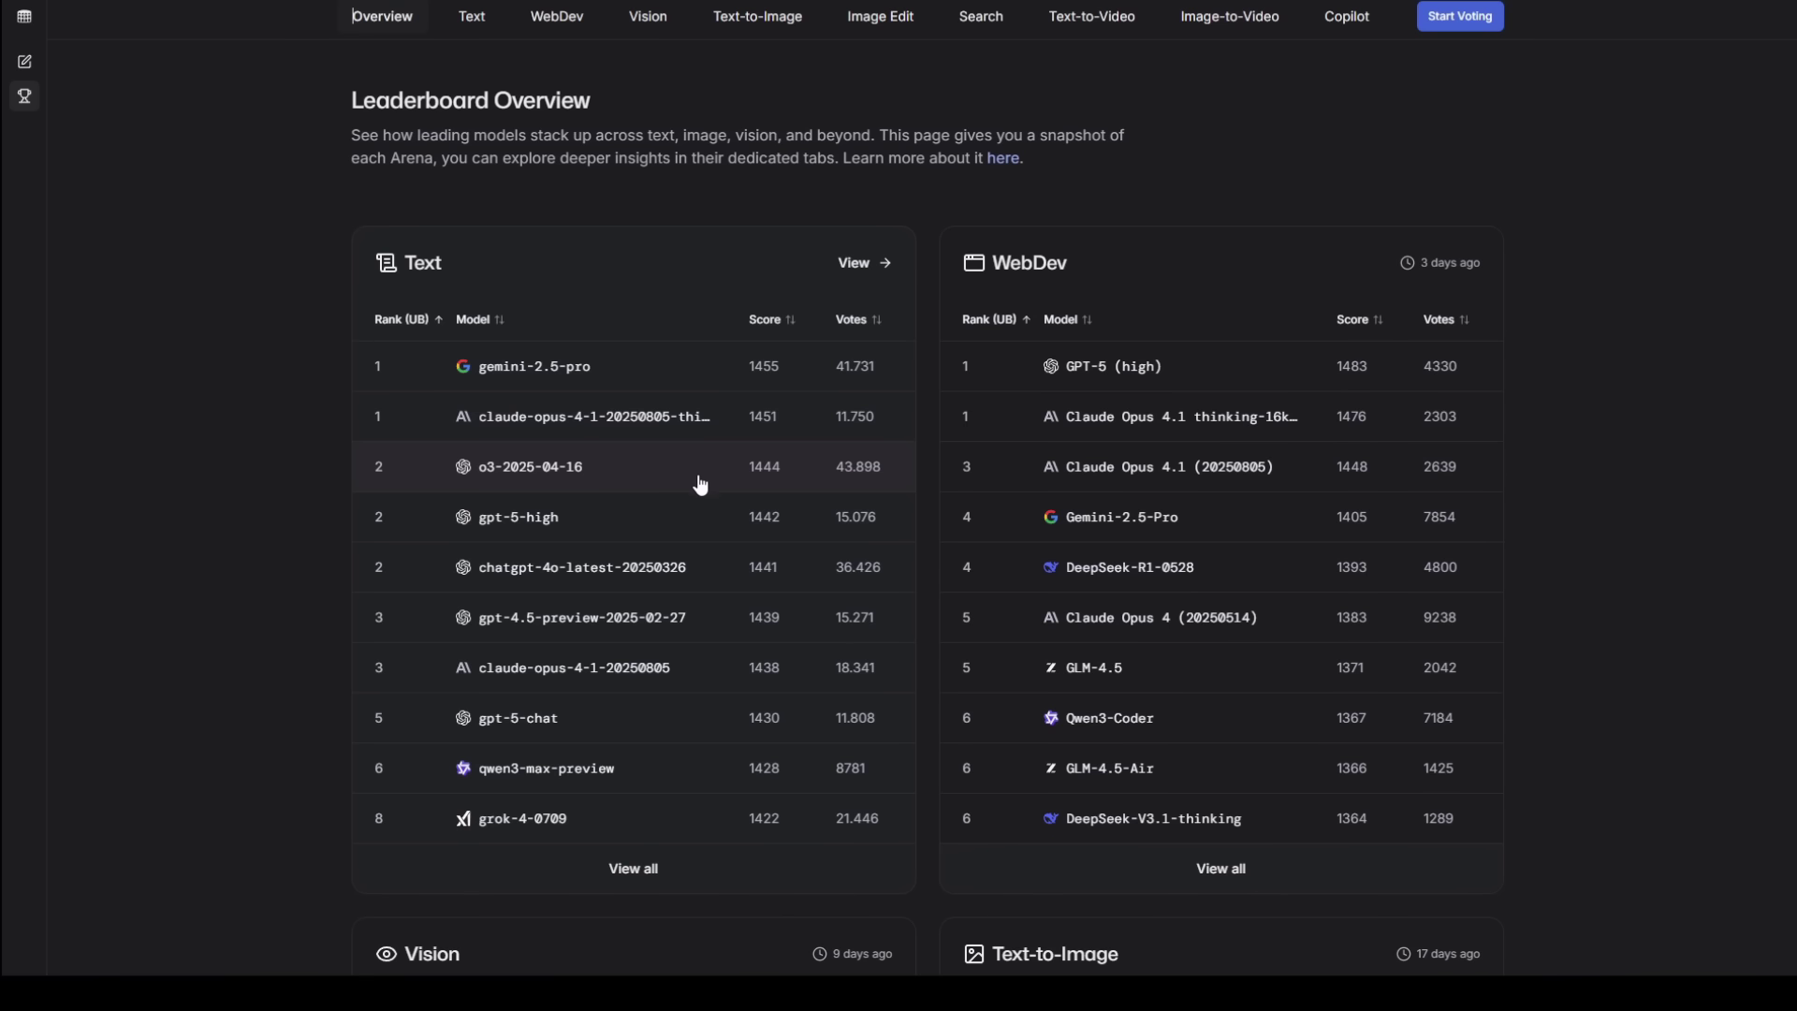
scroll(699, 482, down, 1)
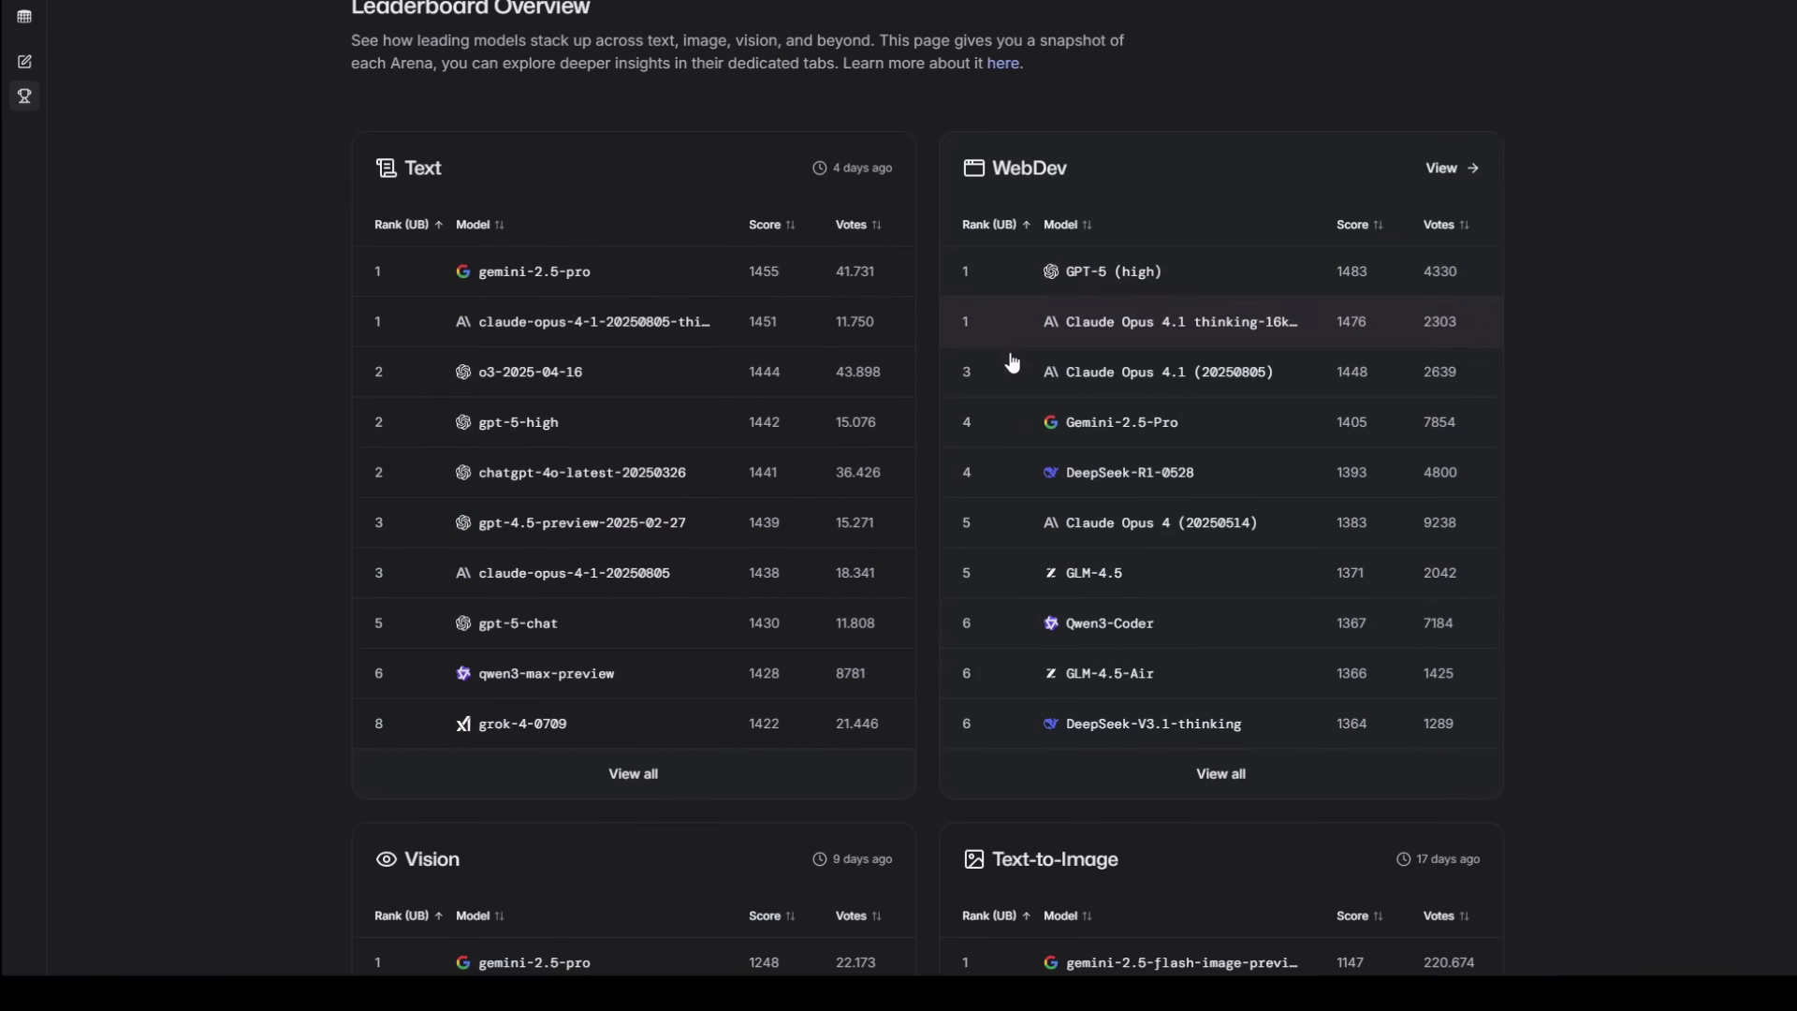
scroll(1022, 677, down, 2)
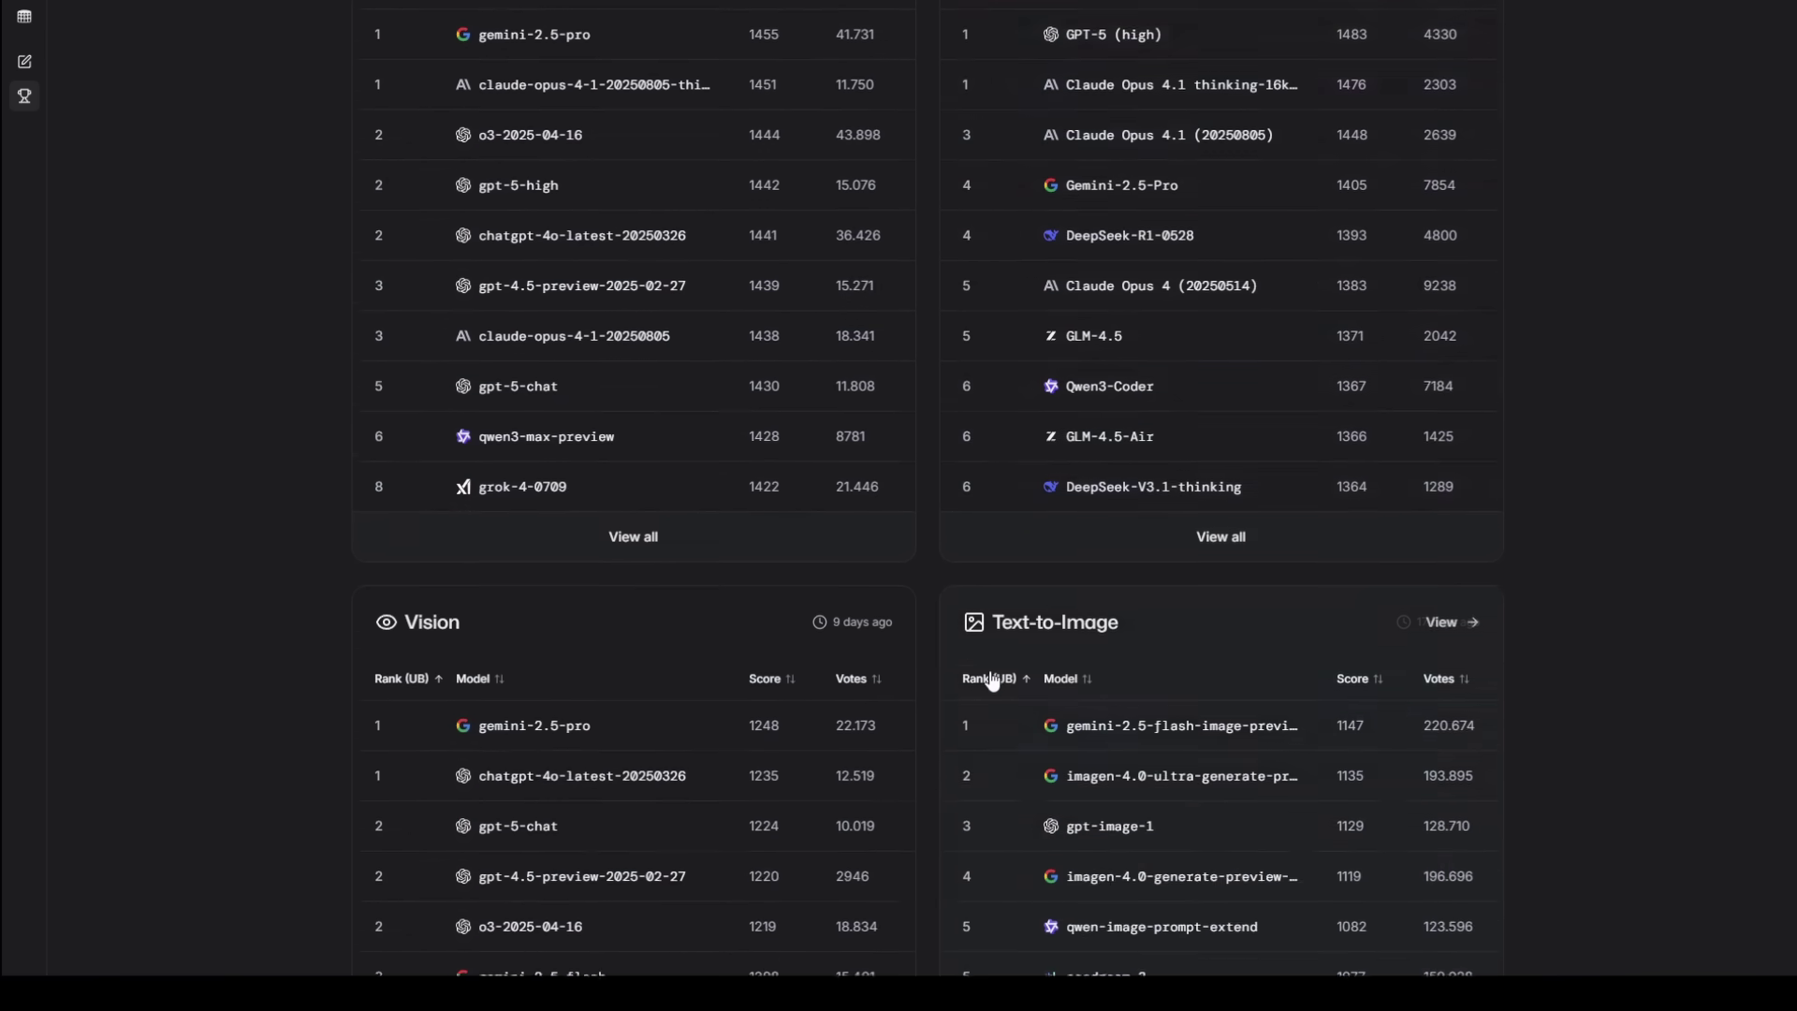
scroll(988, 683, down, 3)
scroll(880, 534, down, 1)
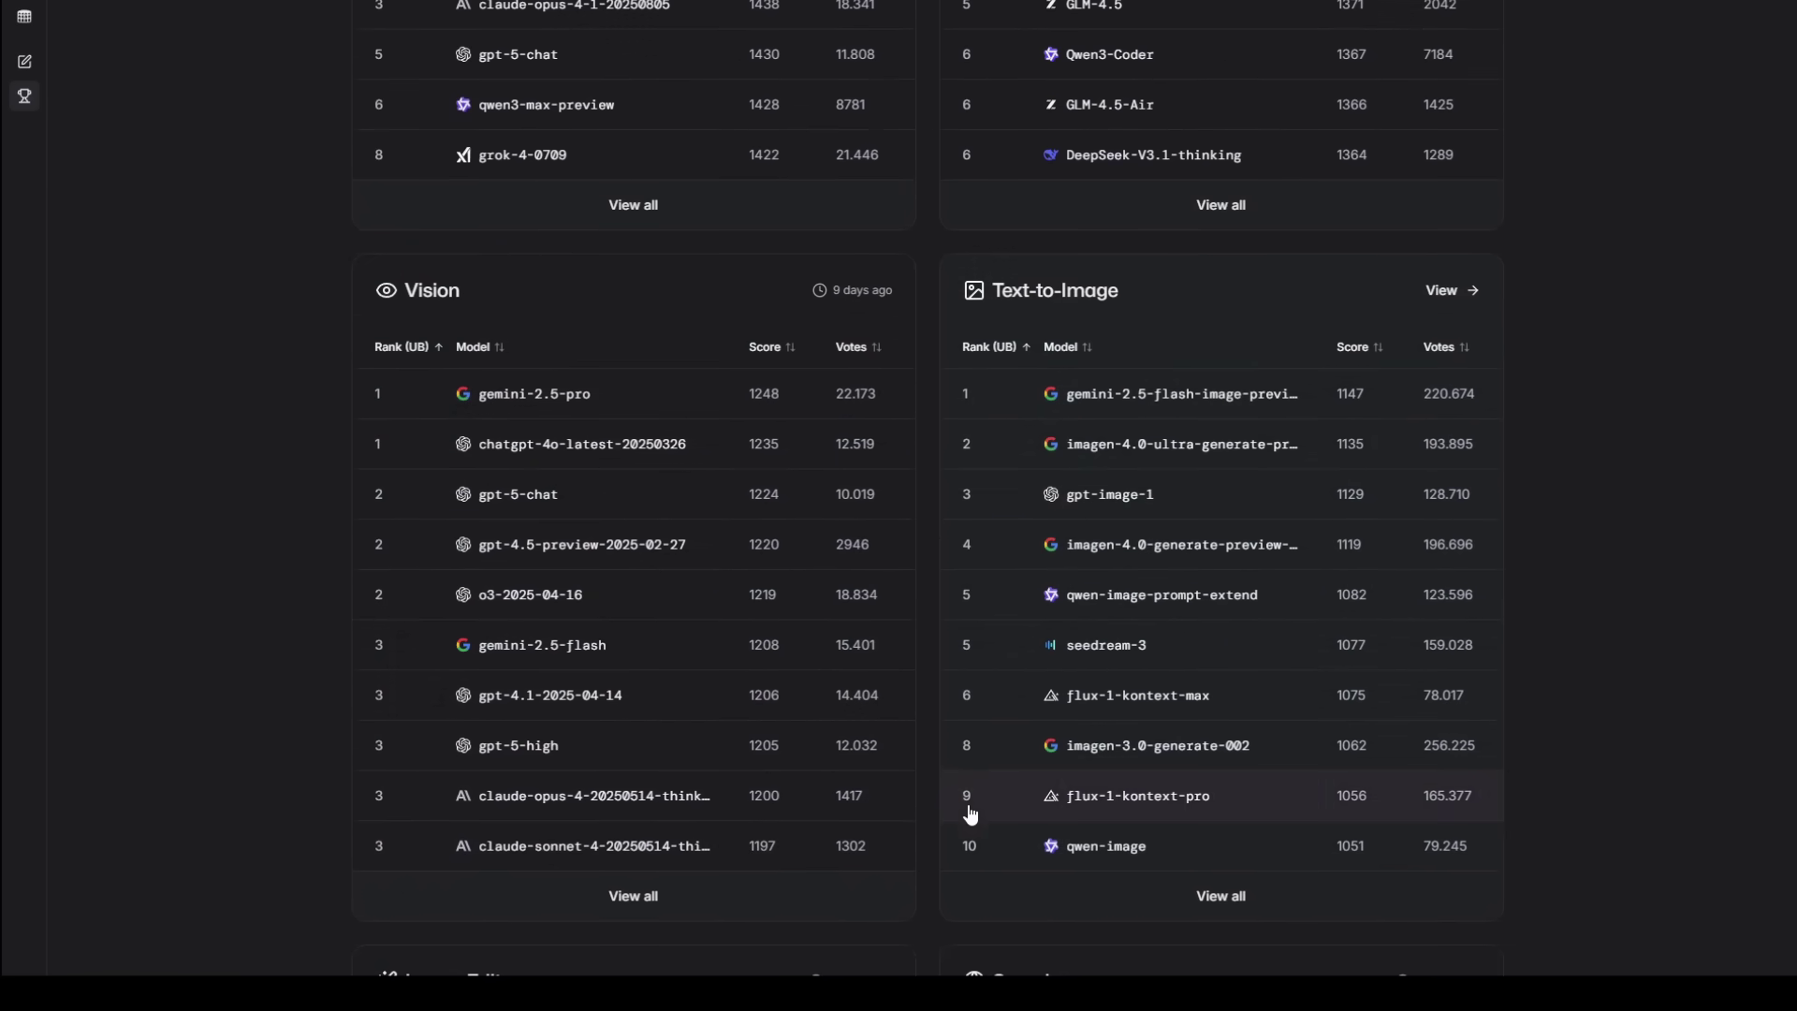
scroll(968, 812, down, 1)
scroll(900, 633, down, 3)
scroll(625, 430, down, 1)
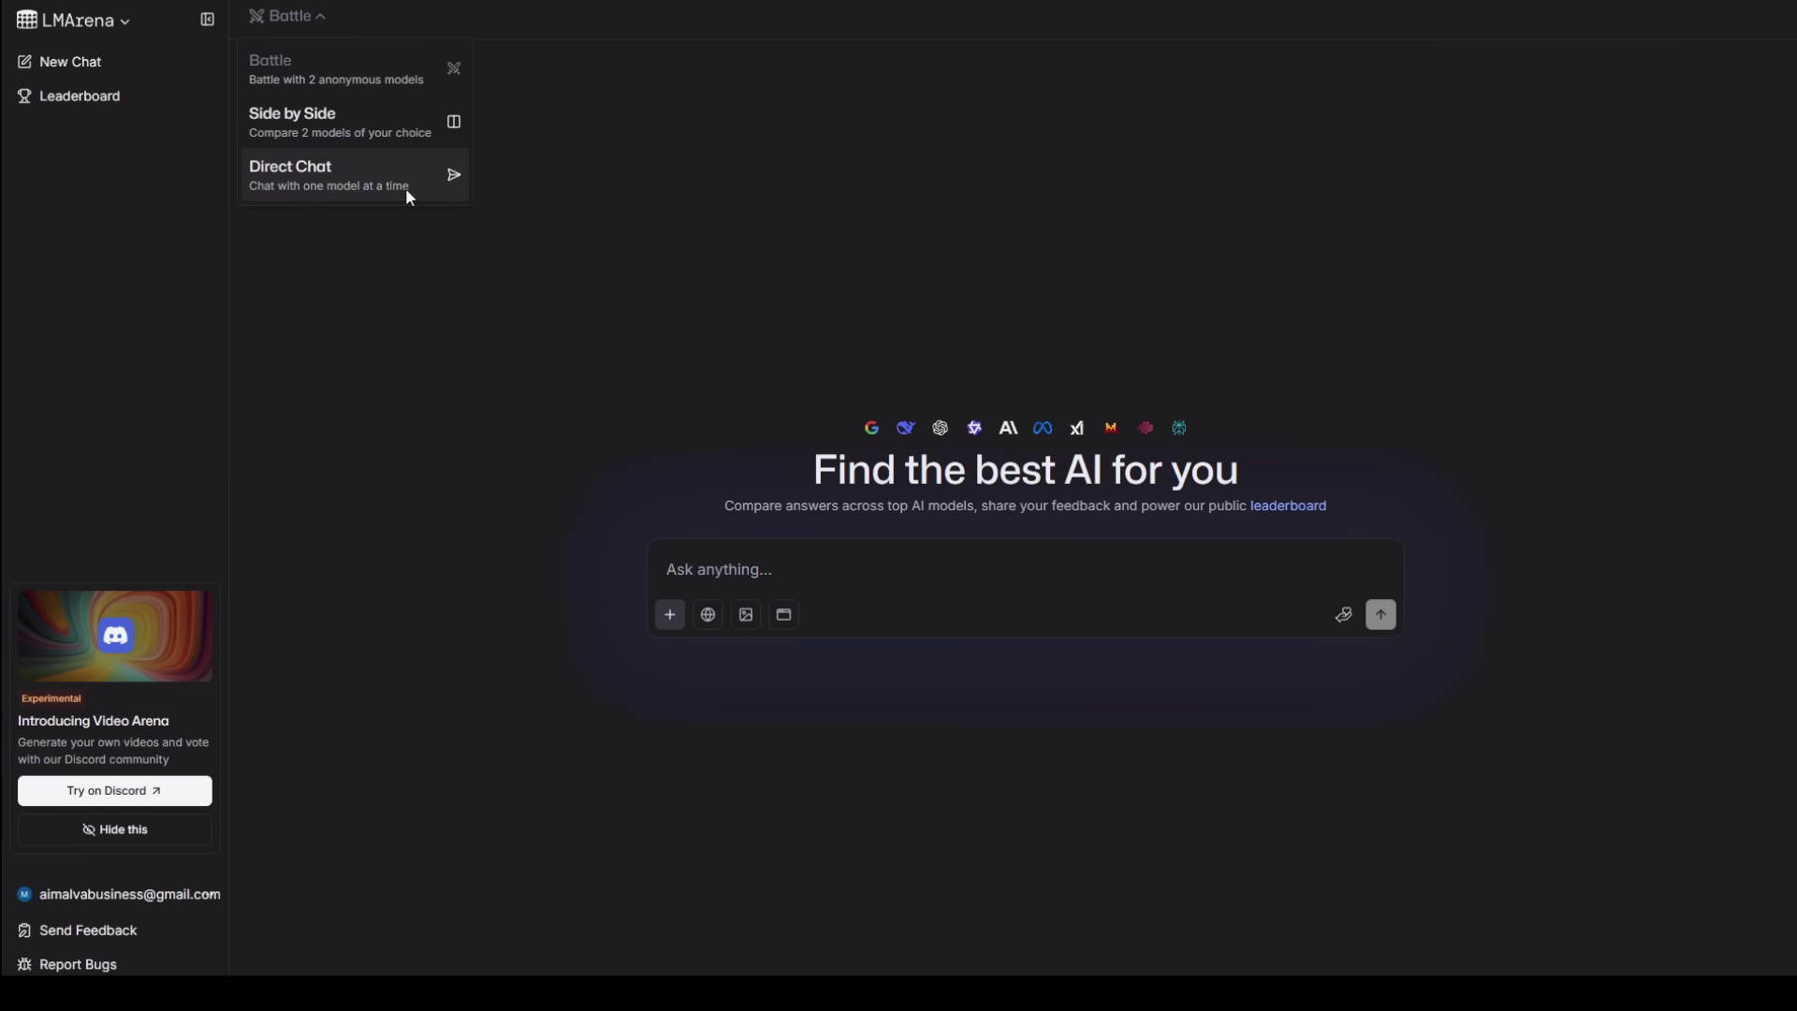
Switch to Direct Chat and select gpt-5-chat as the model.
click(352, 184)
click(511, 19)
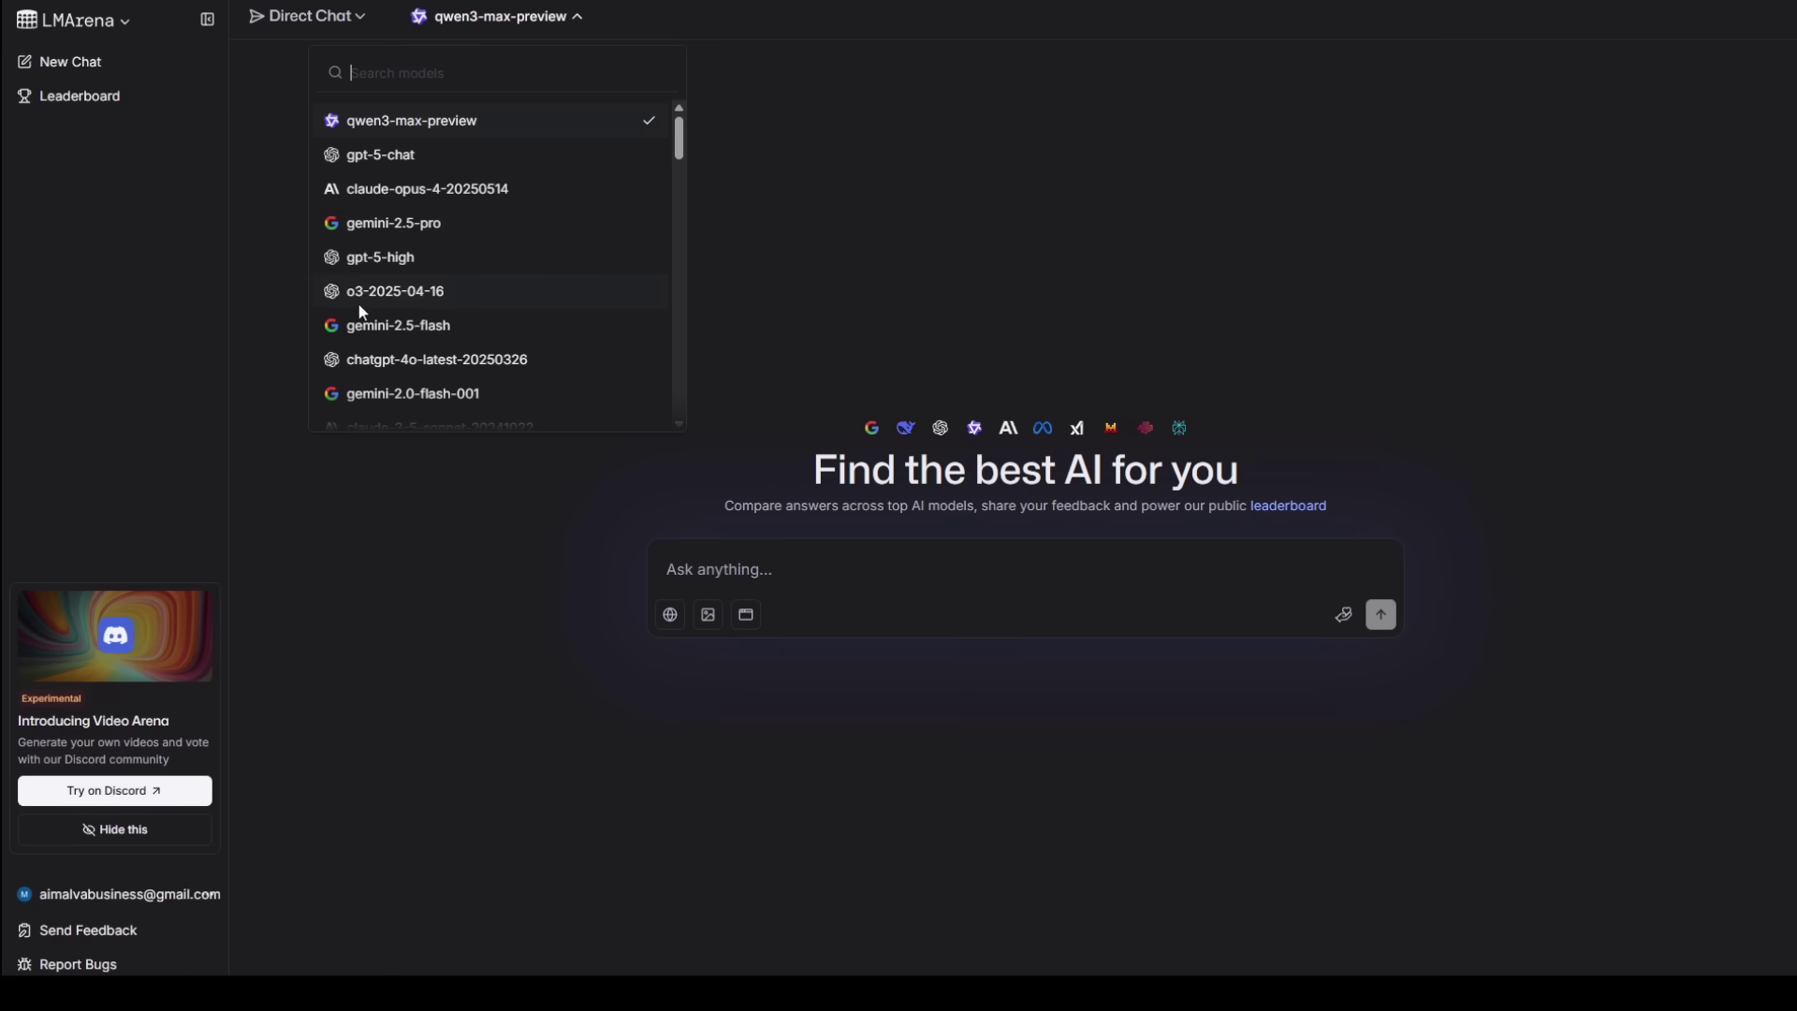
click(380, 256)
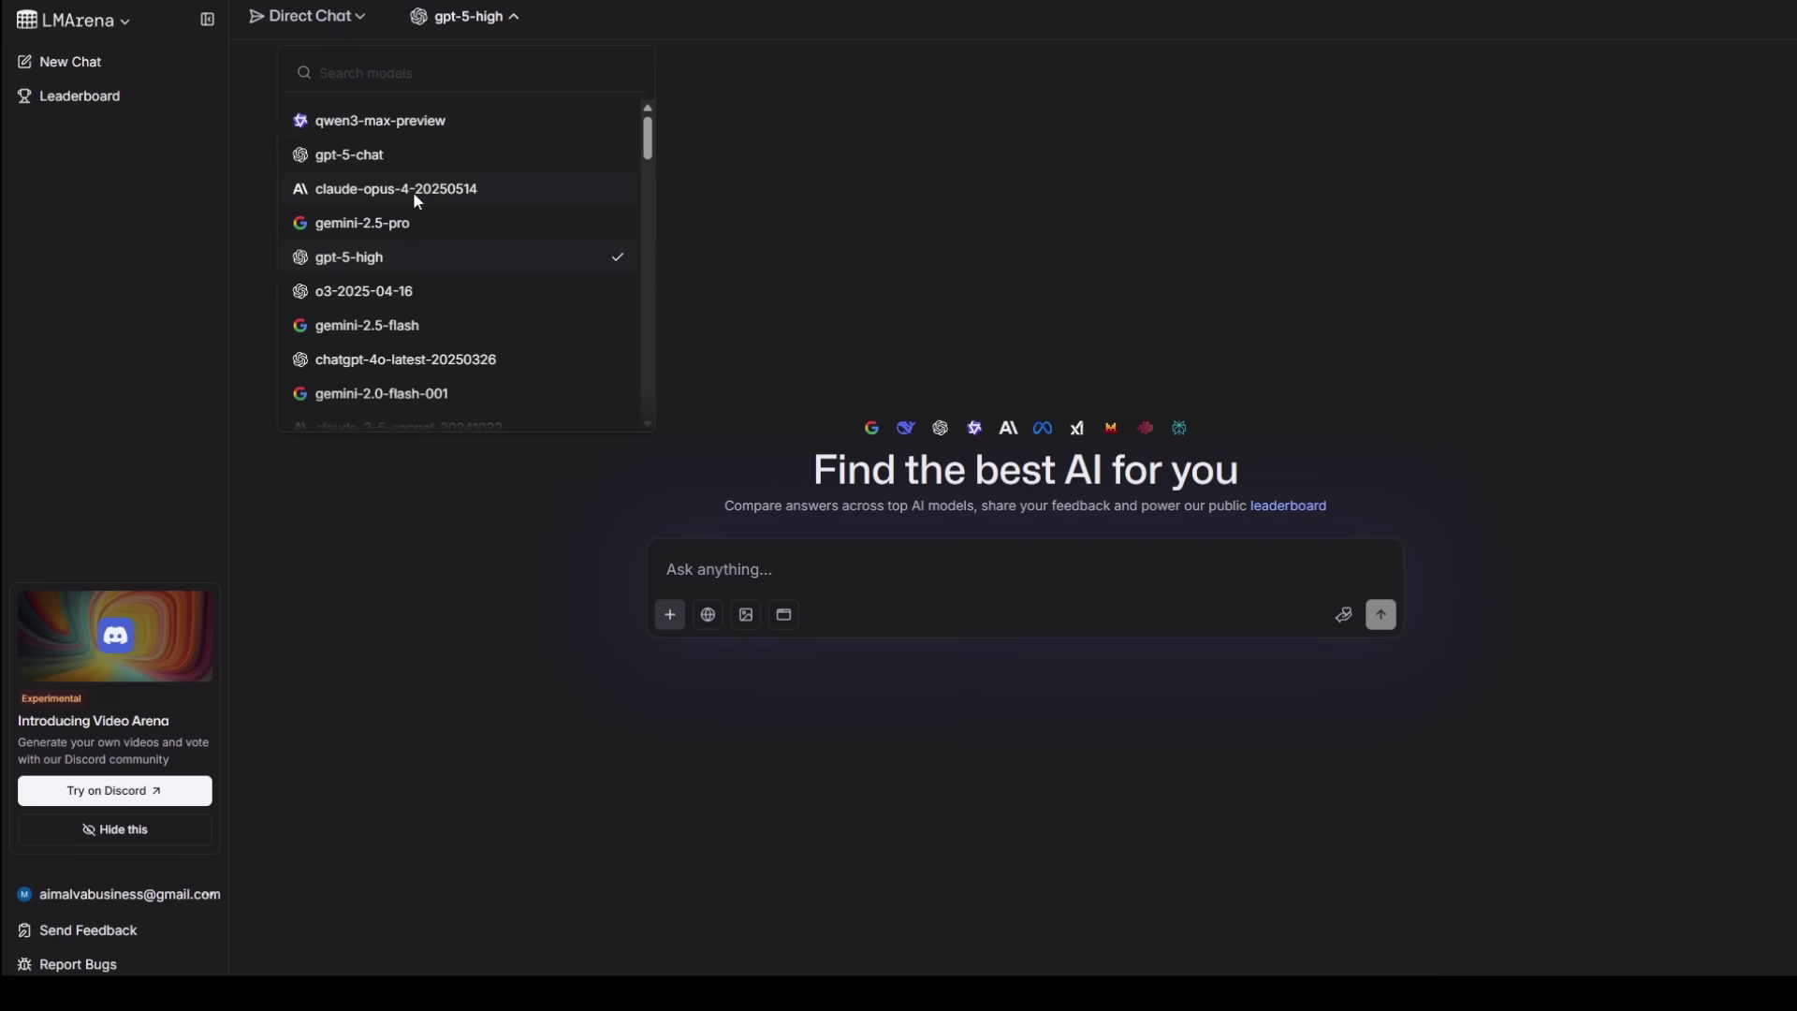
click(357, 161)
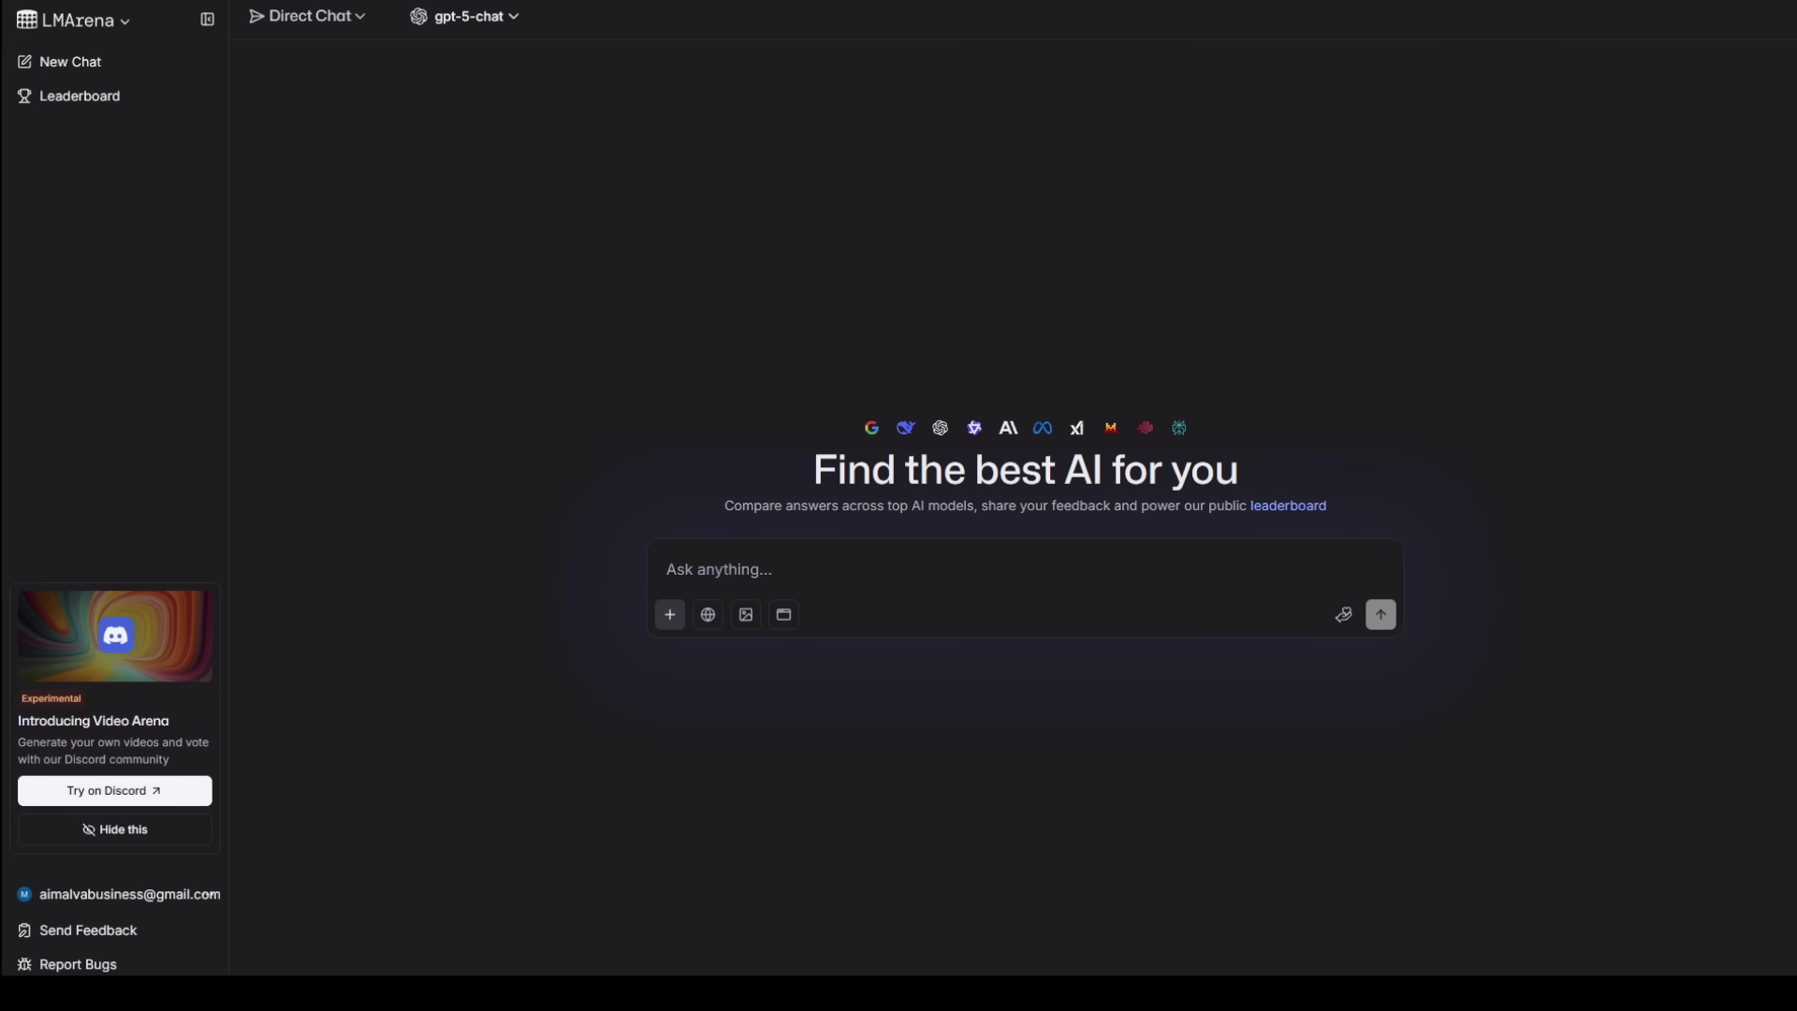
Send the business-consultant prompt to gpt-5-chat and agree to the Terms of Use.
text(You are a genius business consultant. Give me 5 unconventional, high-leverage business ideas I could start tomorrow with less than $100.)
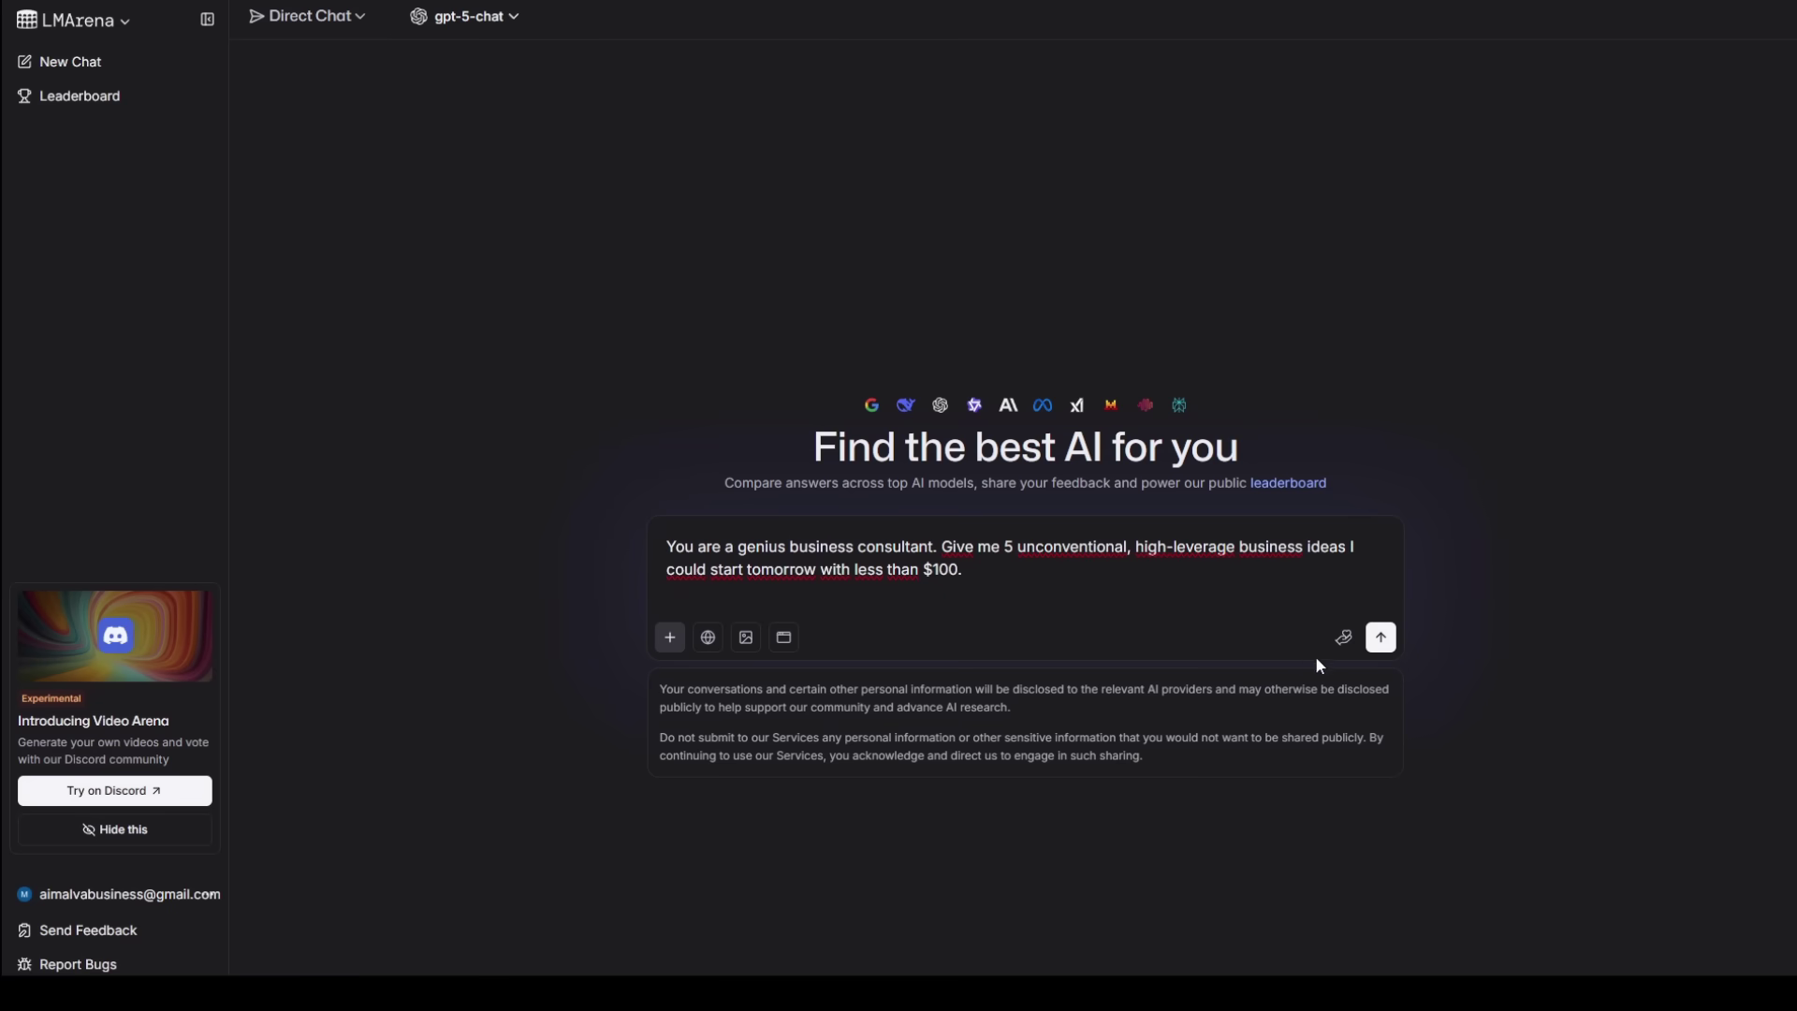
click(1381, 638)
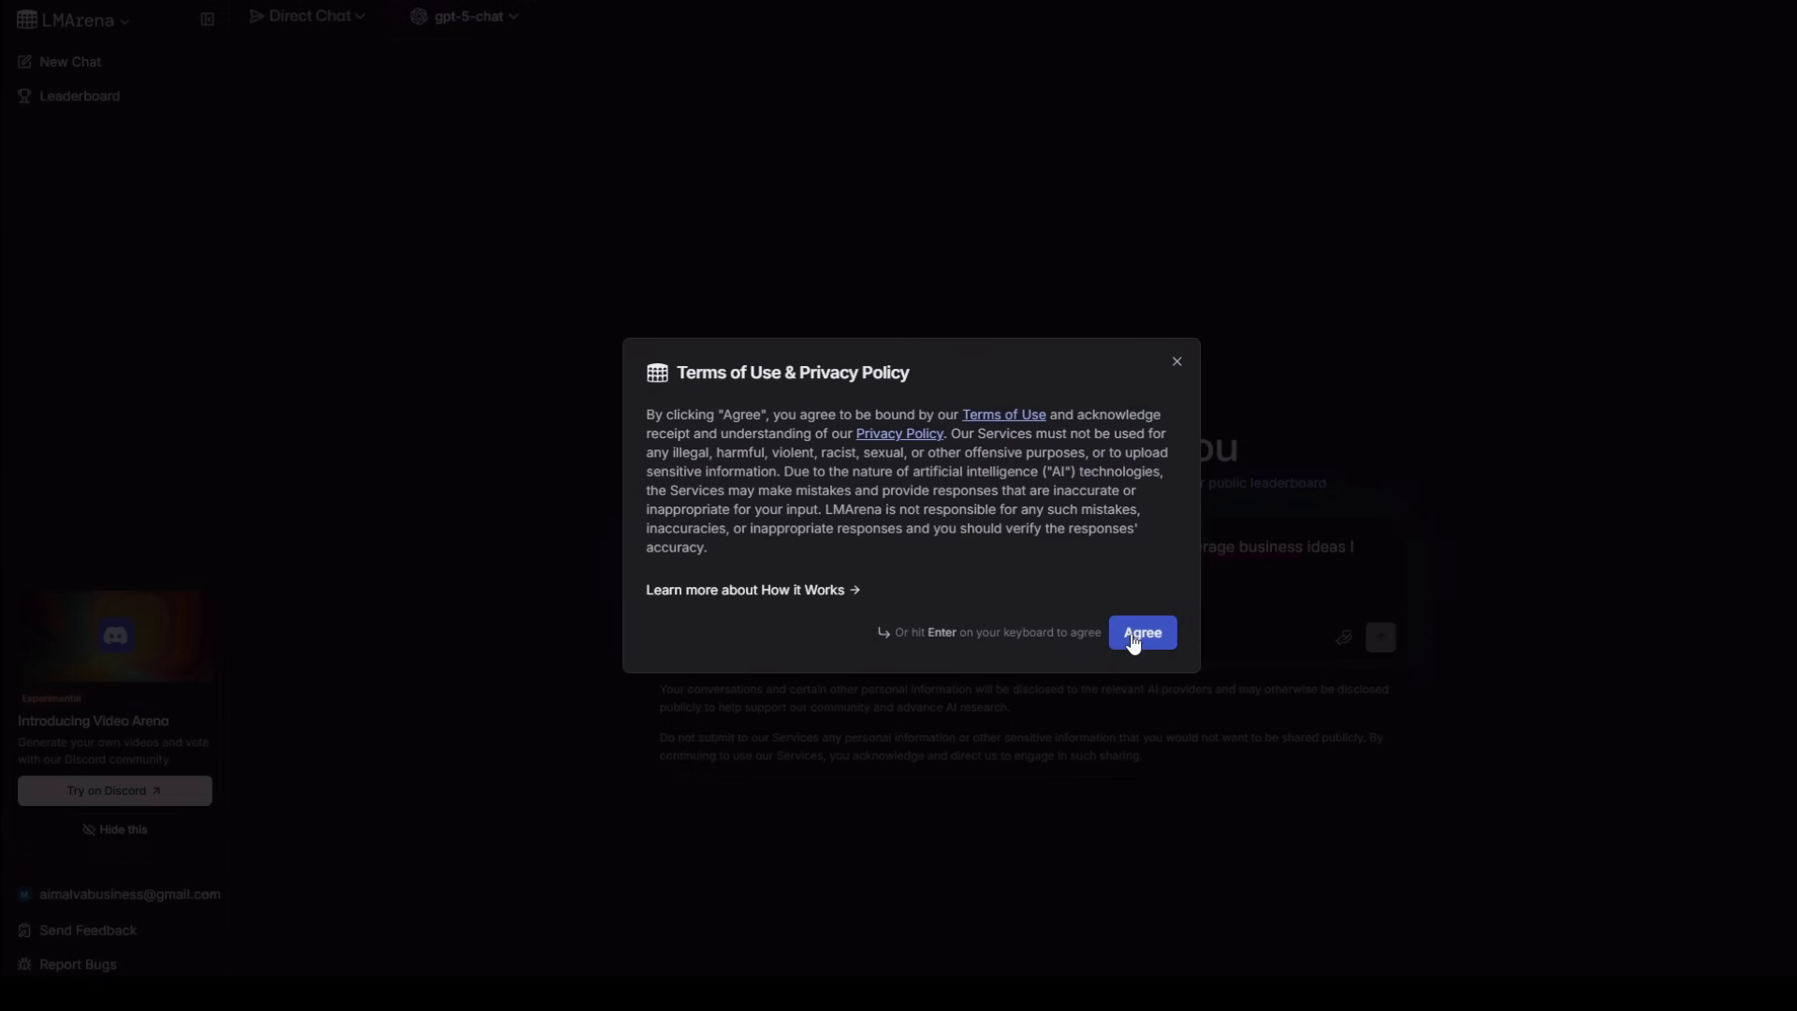
click(1134, 640)
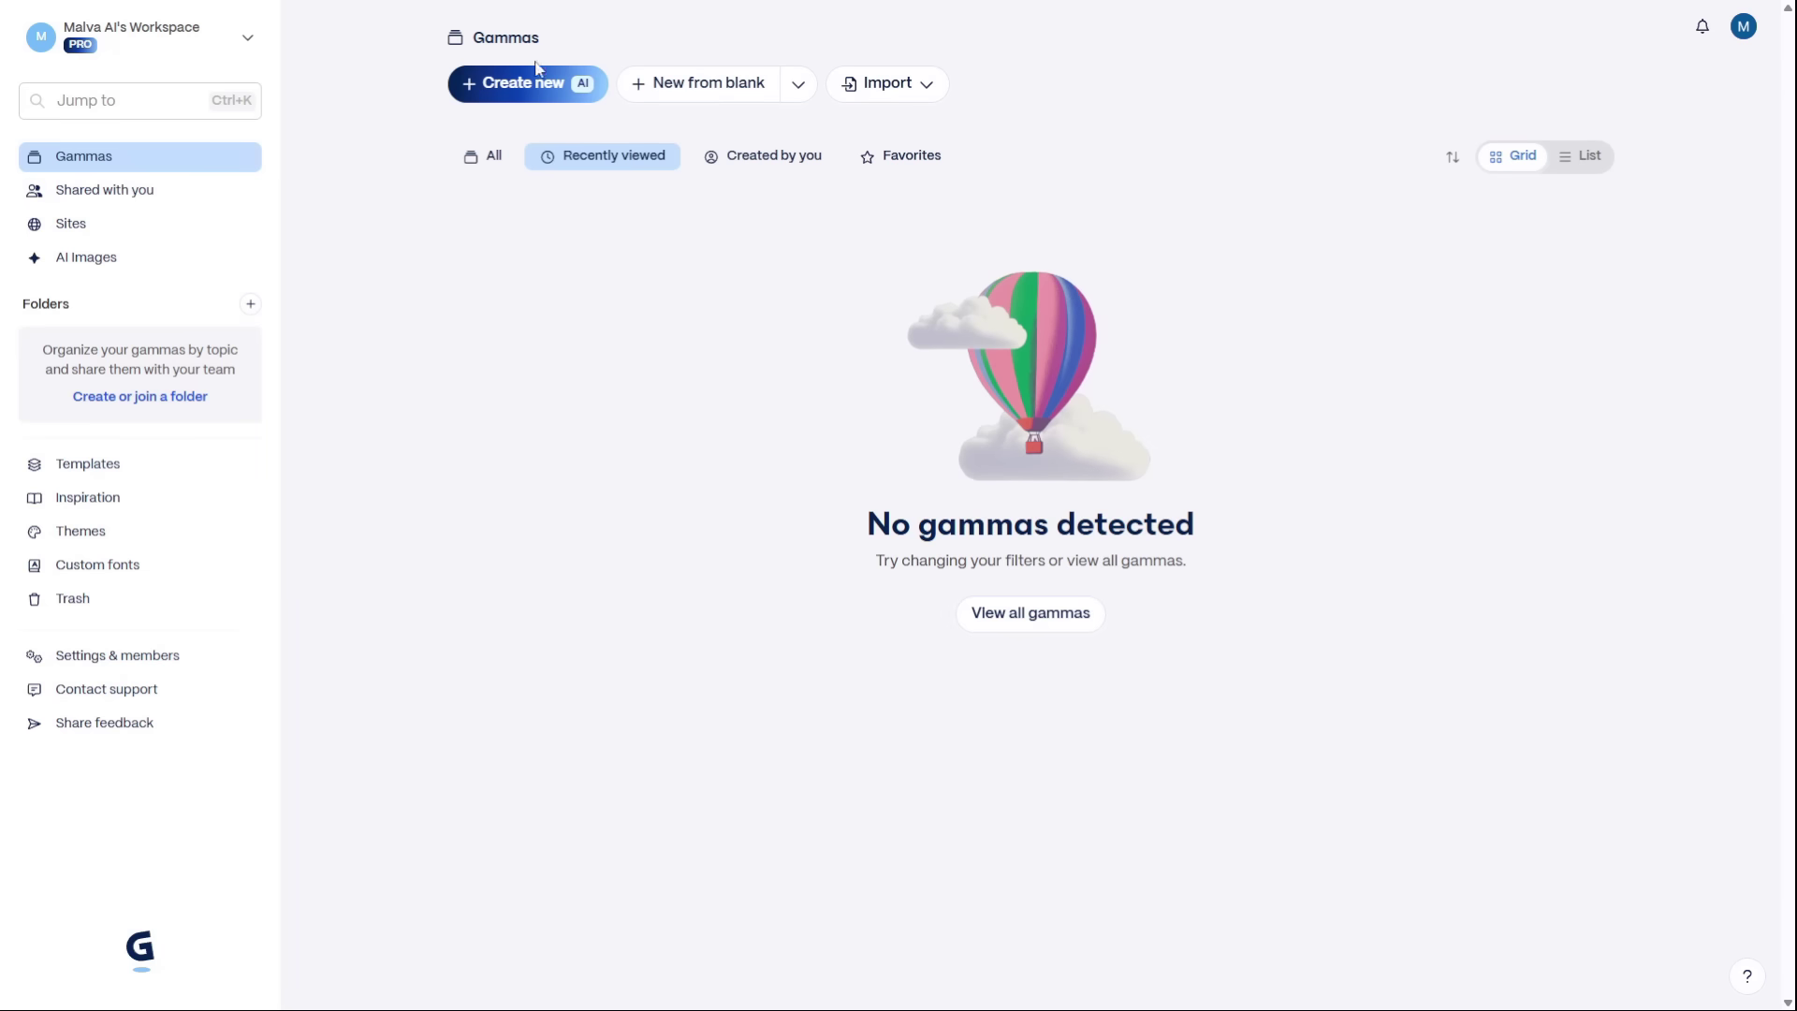
Create a new AI gamma from the pitch-deck prompt, generate its outline and the full presentation.
click(494, 91)
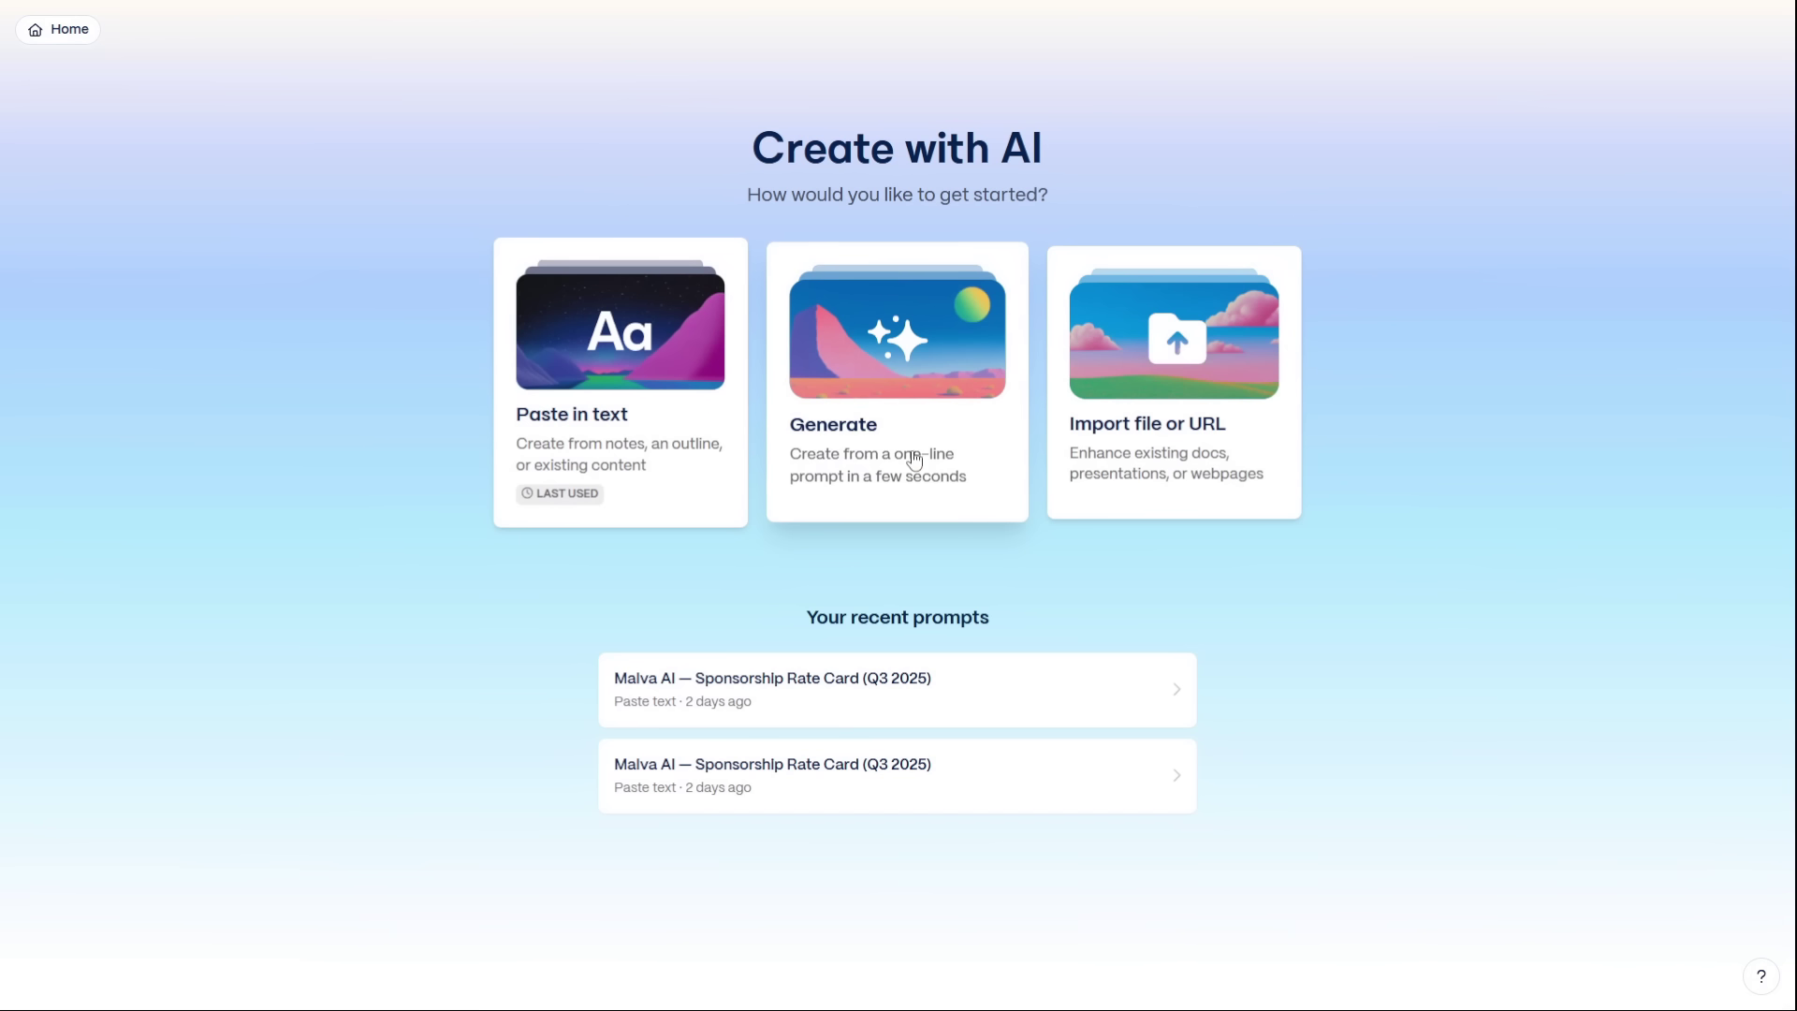
click(895, 369)
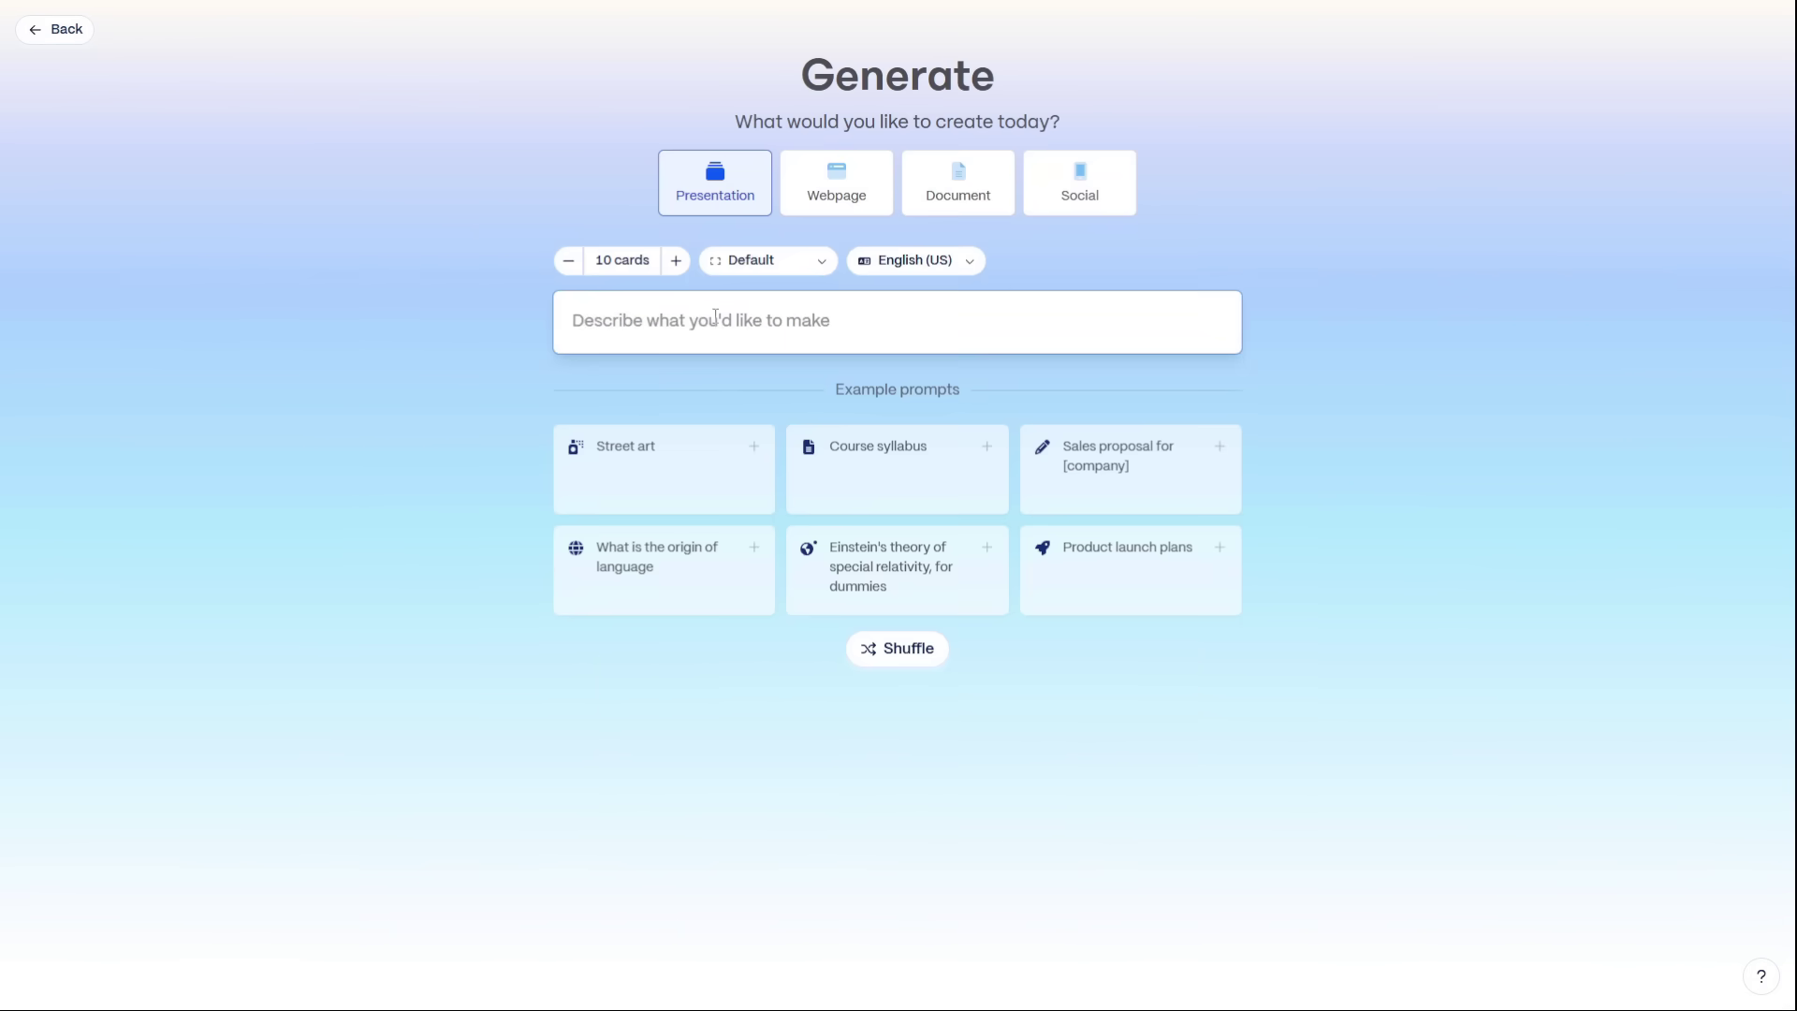
click(717, 318)
text(Create a pitch deck for a new AI-powered mobile app.)
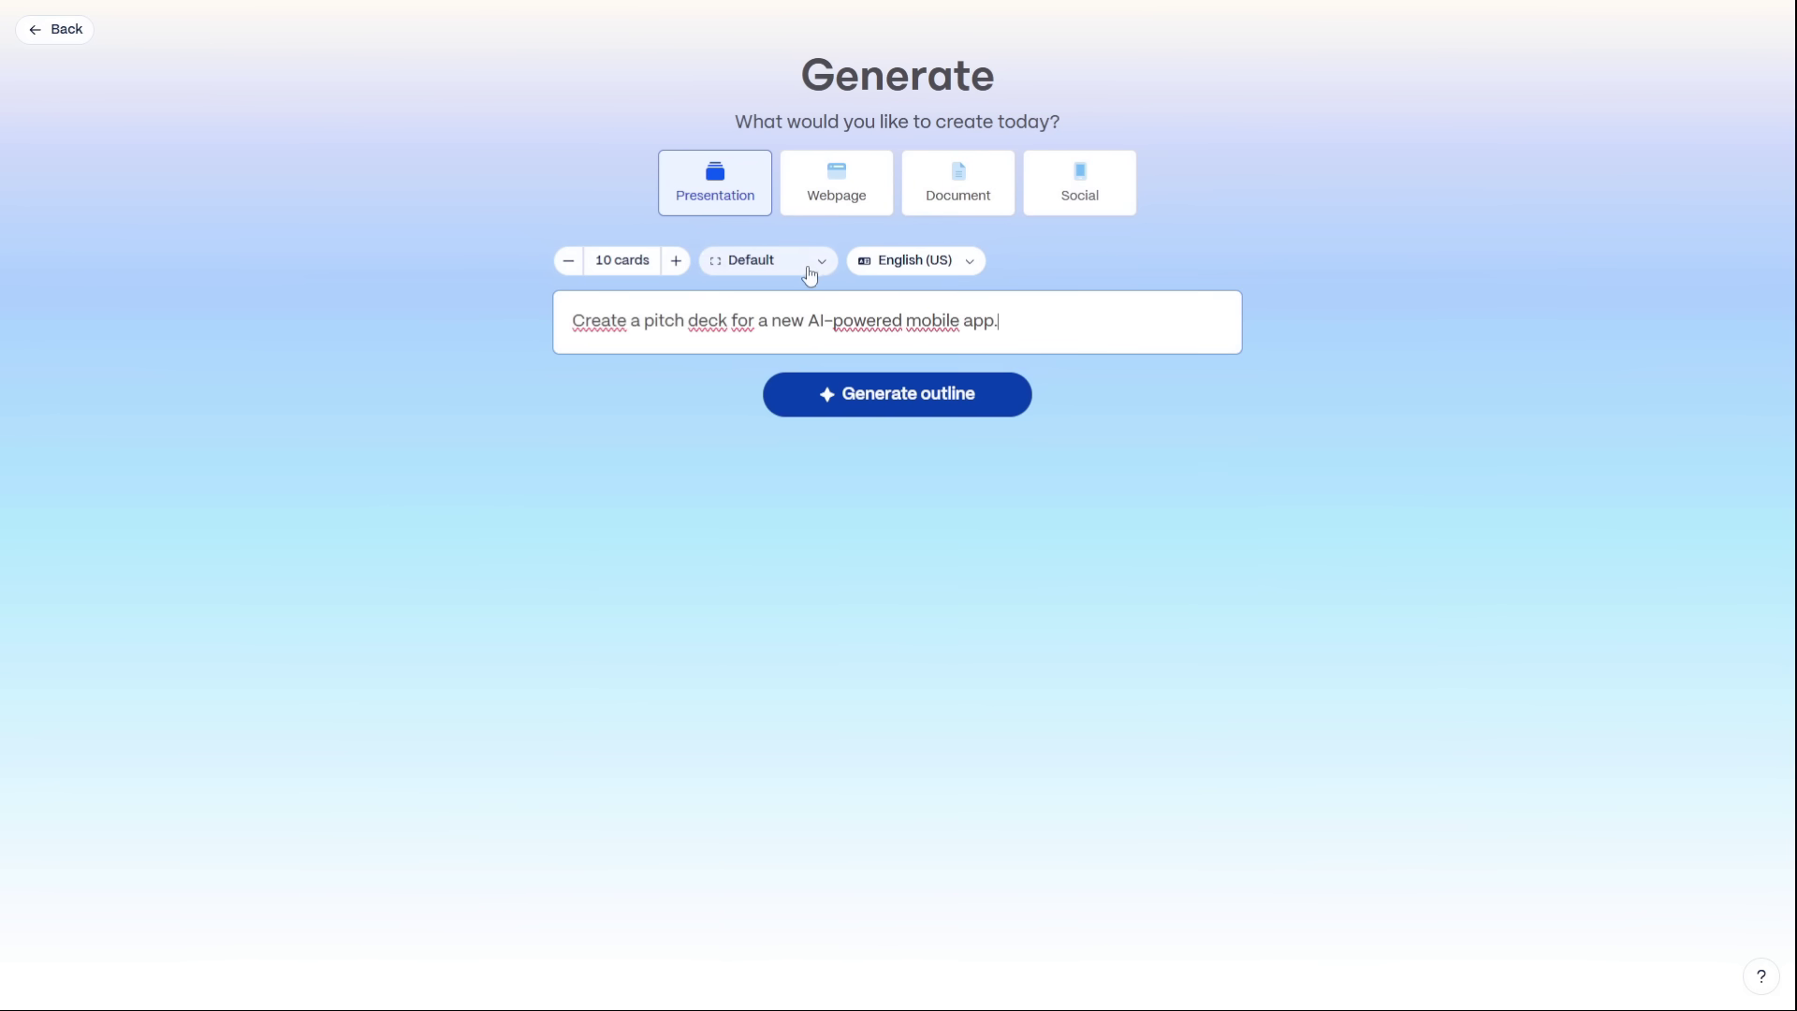
click(969, 409)
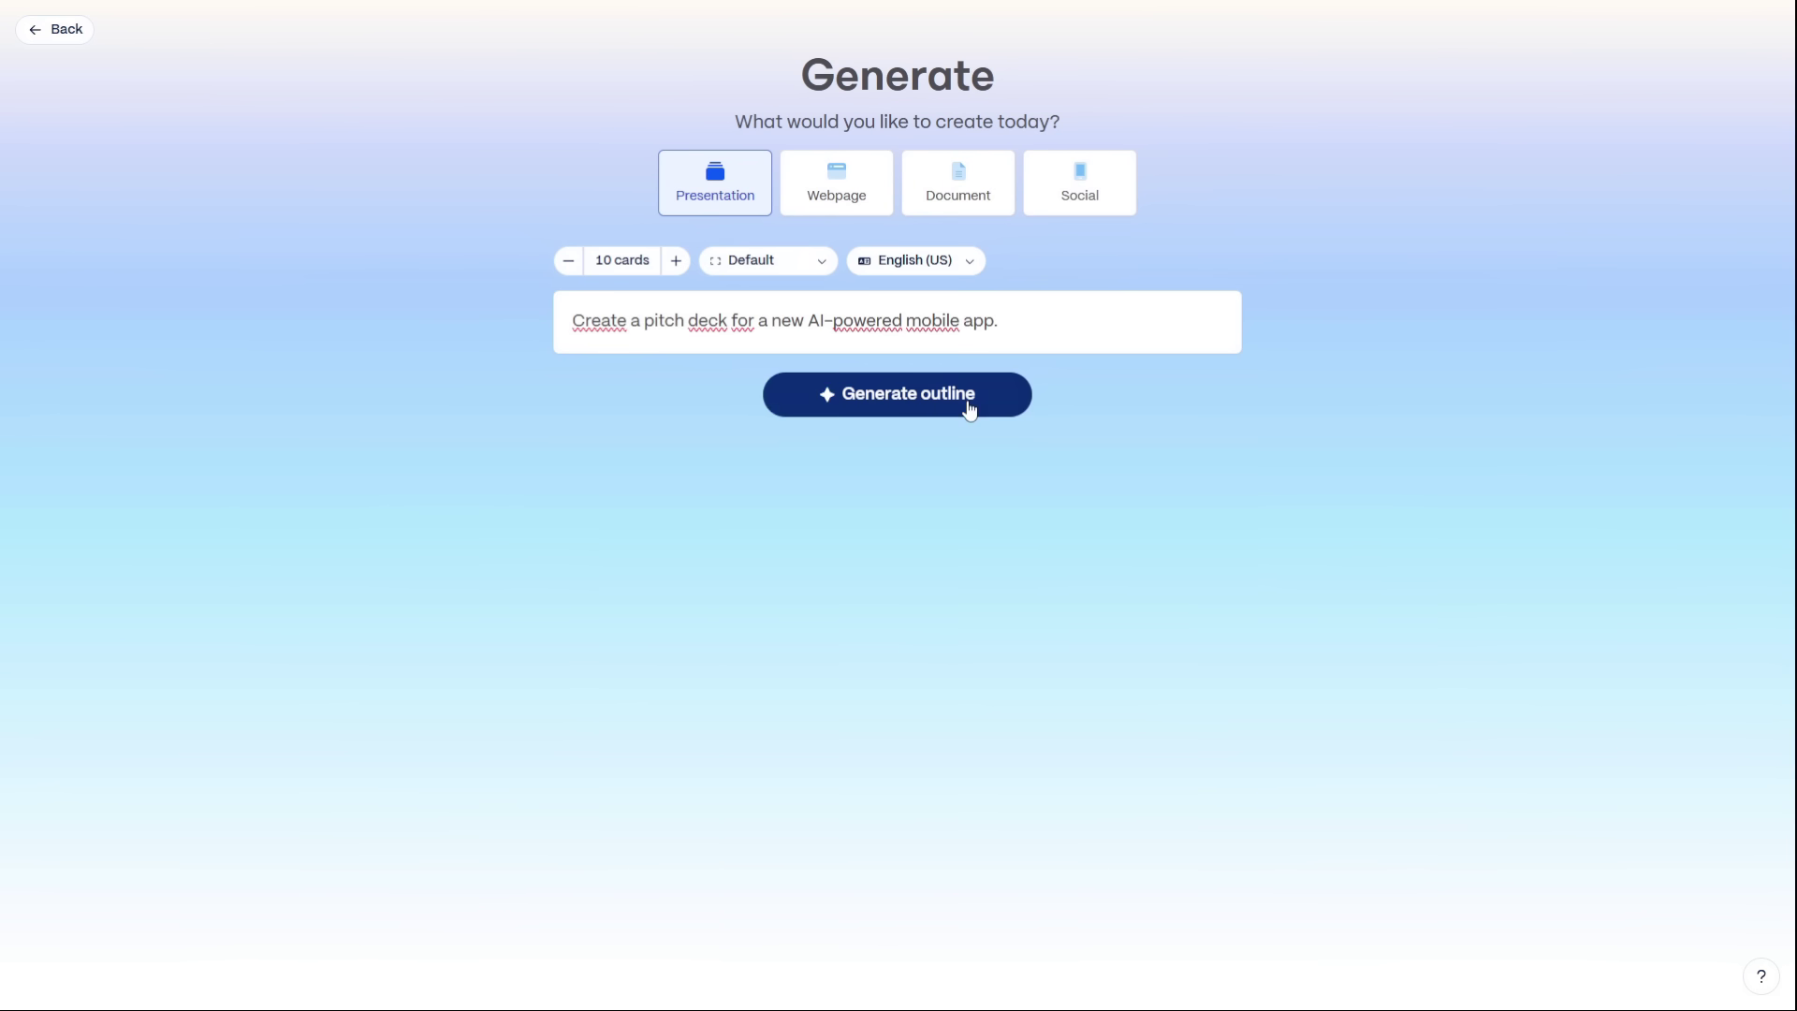
click(870, 401)
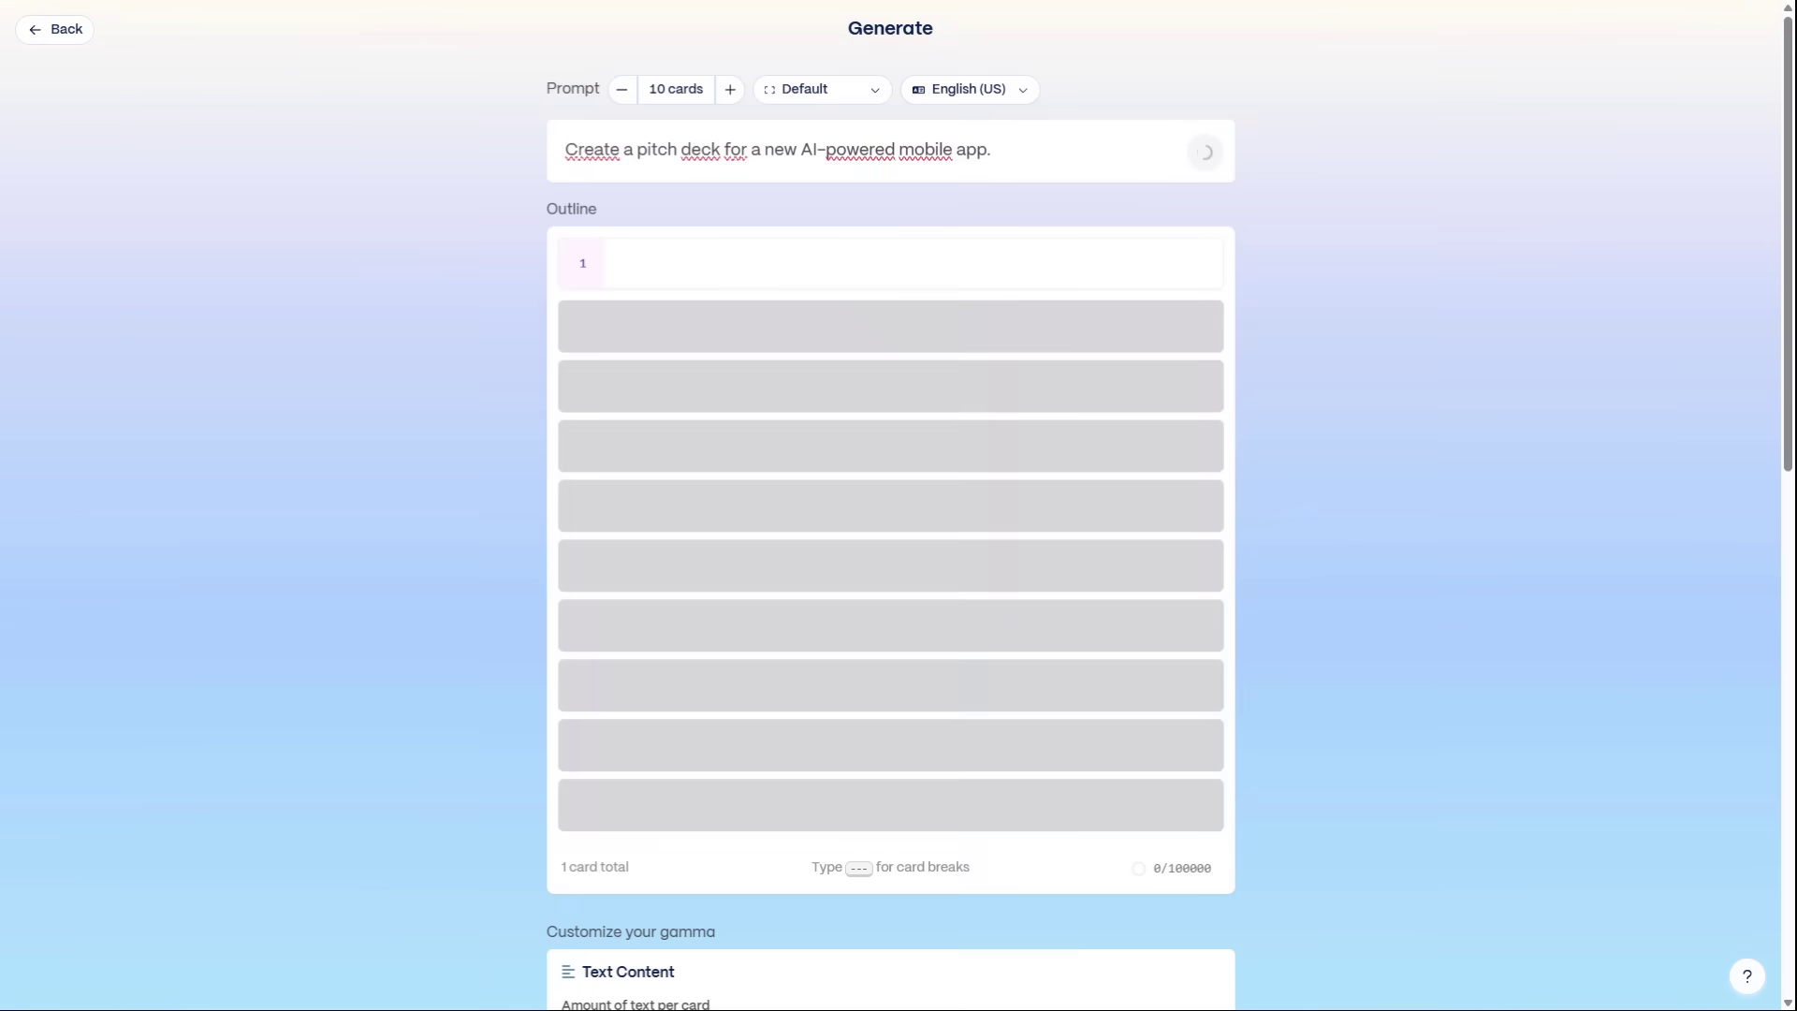
scroll(1083, 385, down, 1)
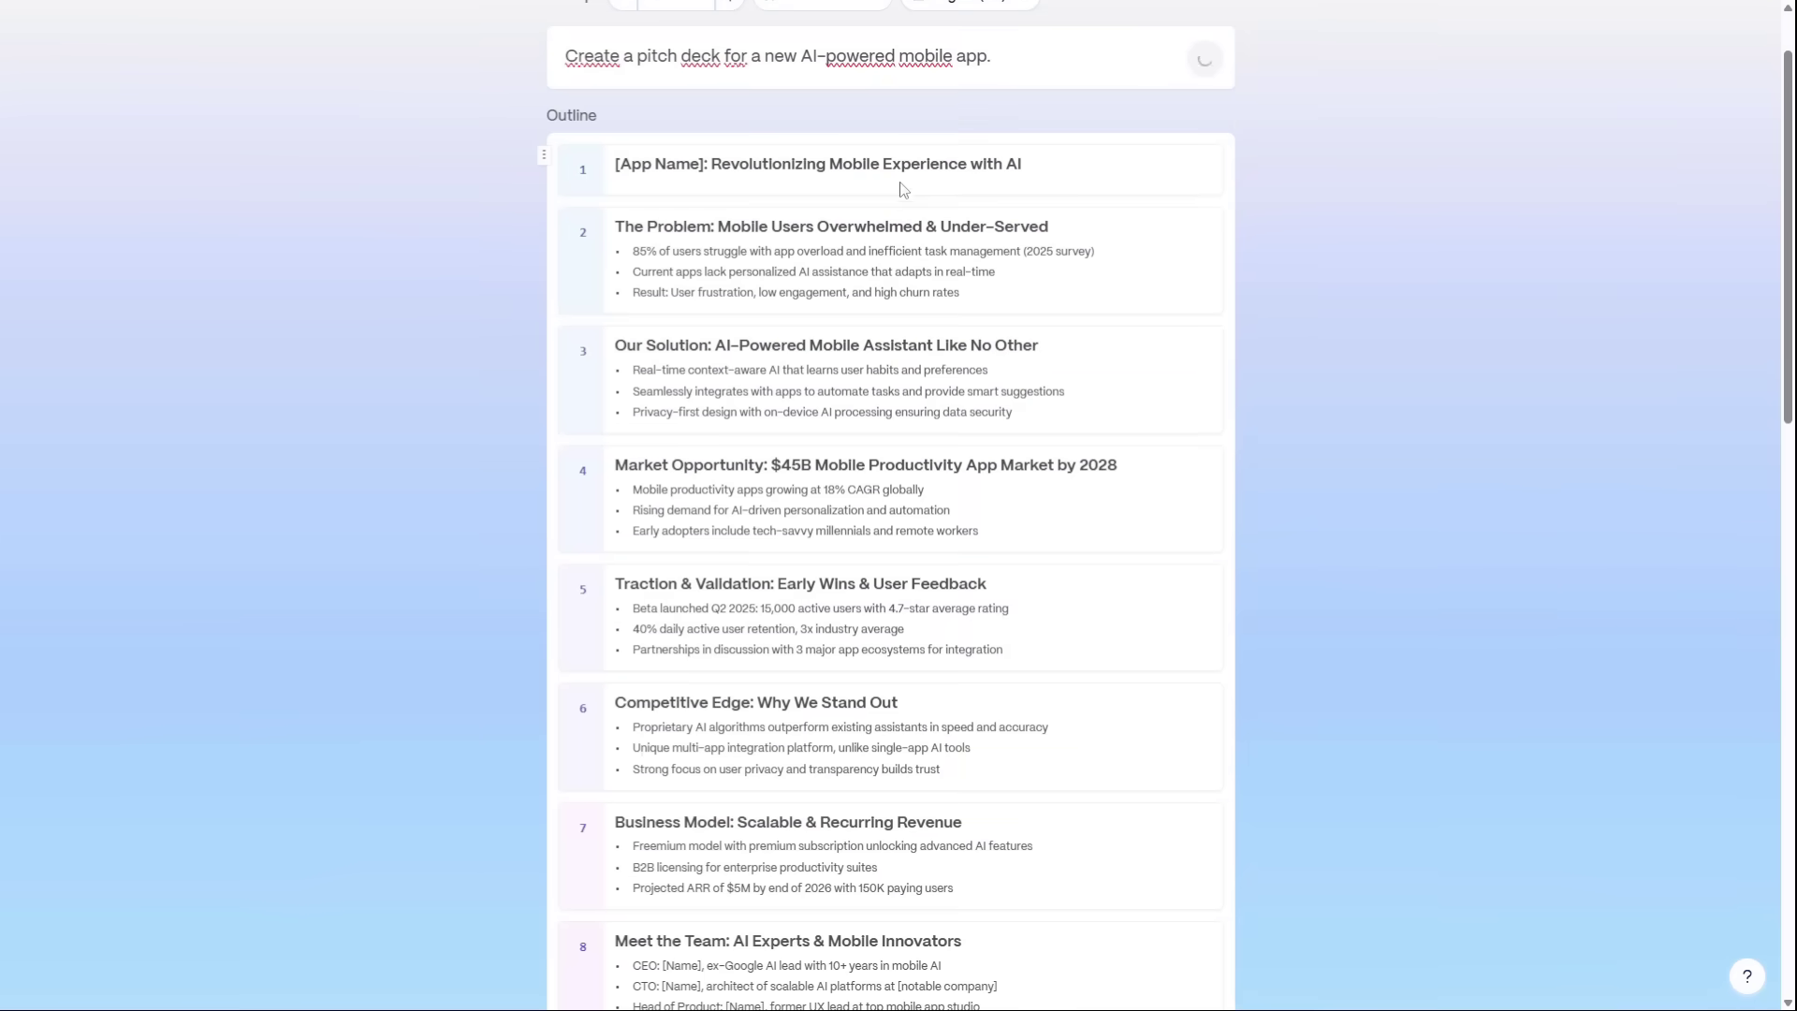
scroll(1090, 617, down, 15)
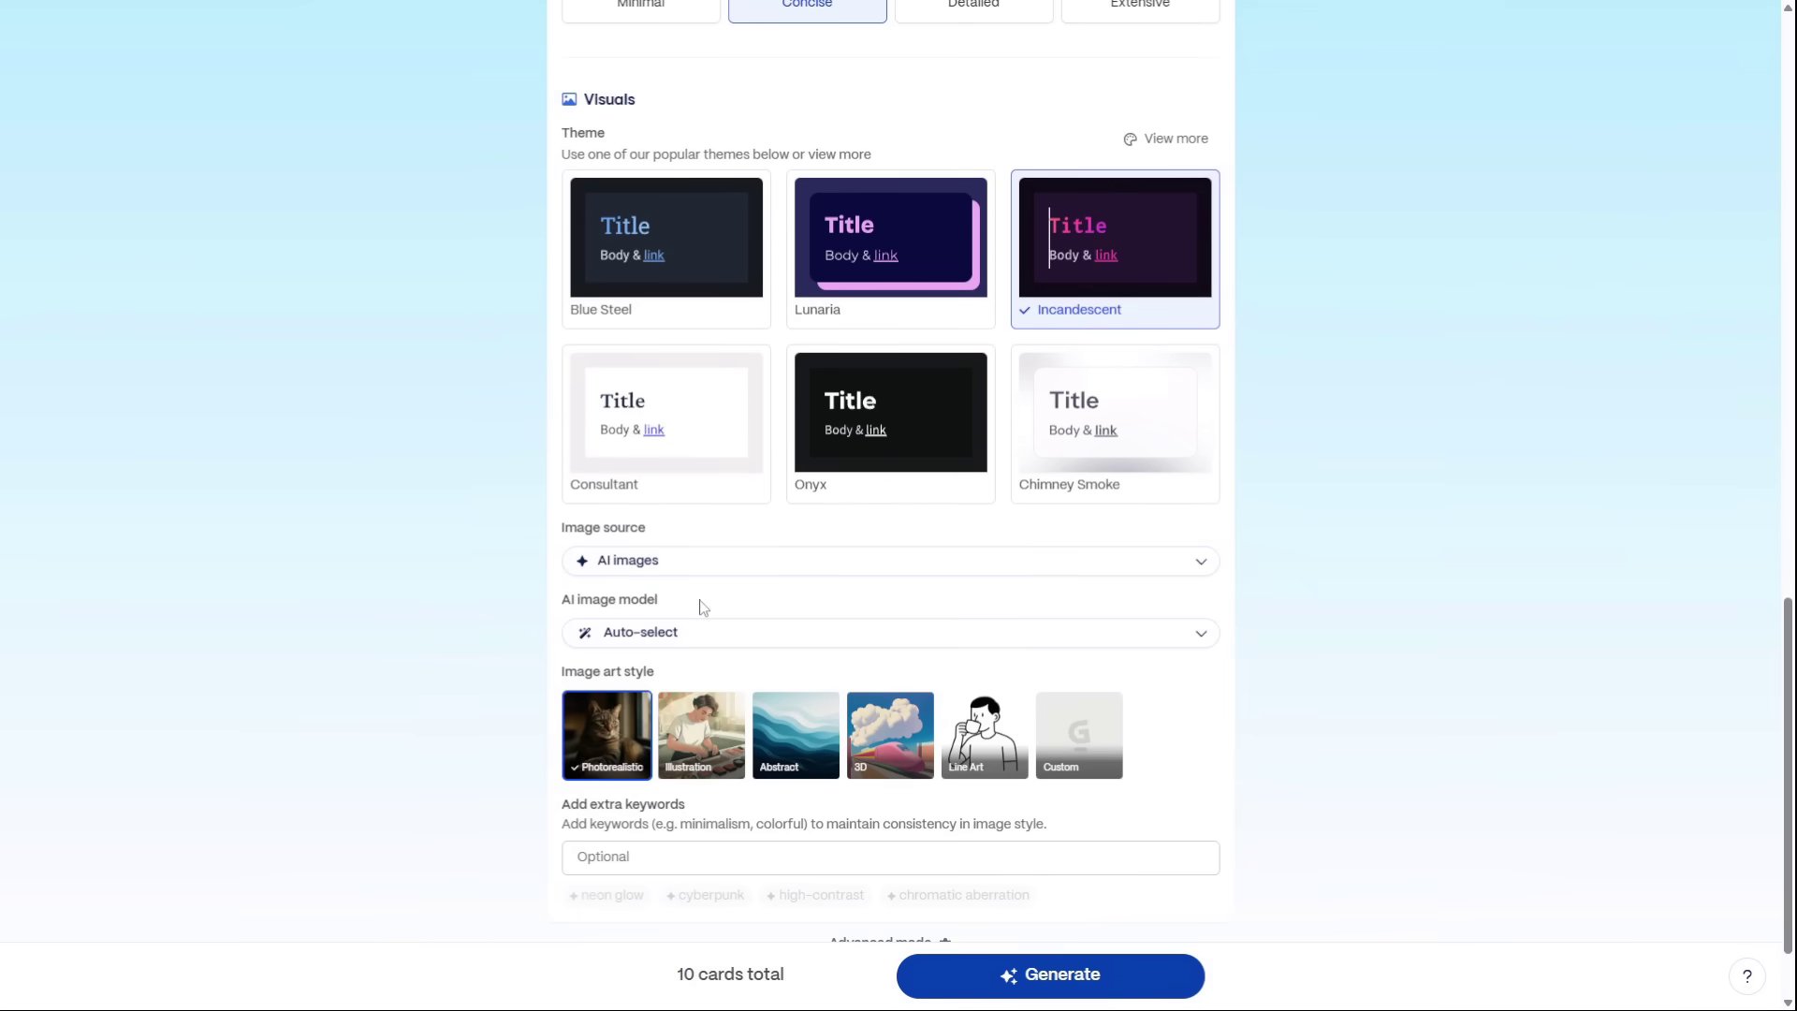
scroll(786, 674, up, 15)
click(1050, 983)
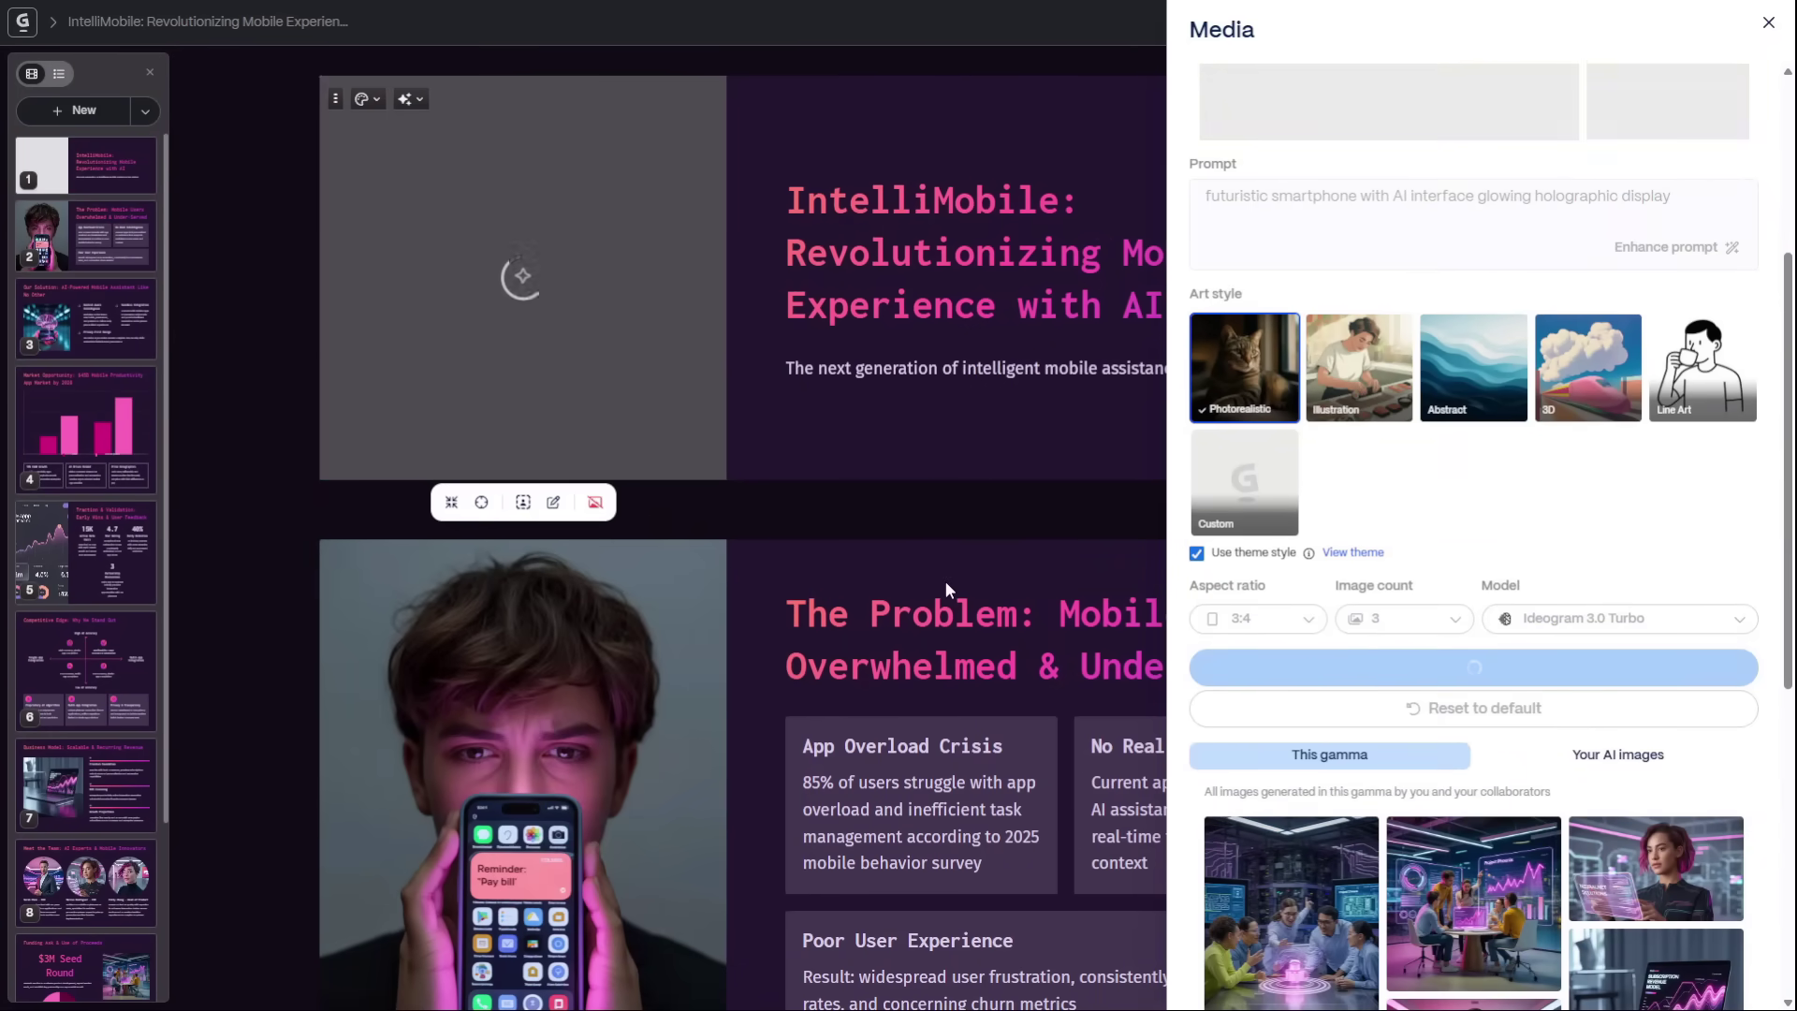
scroll(823, 492, down, 5)
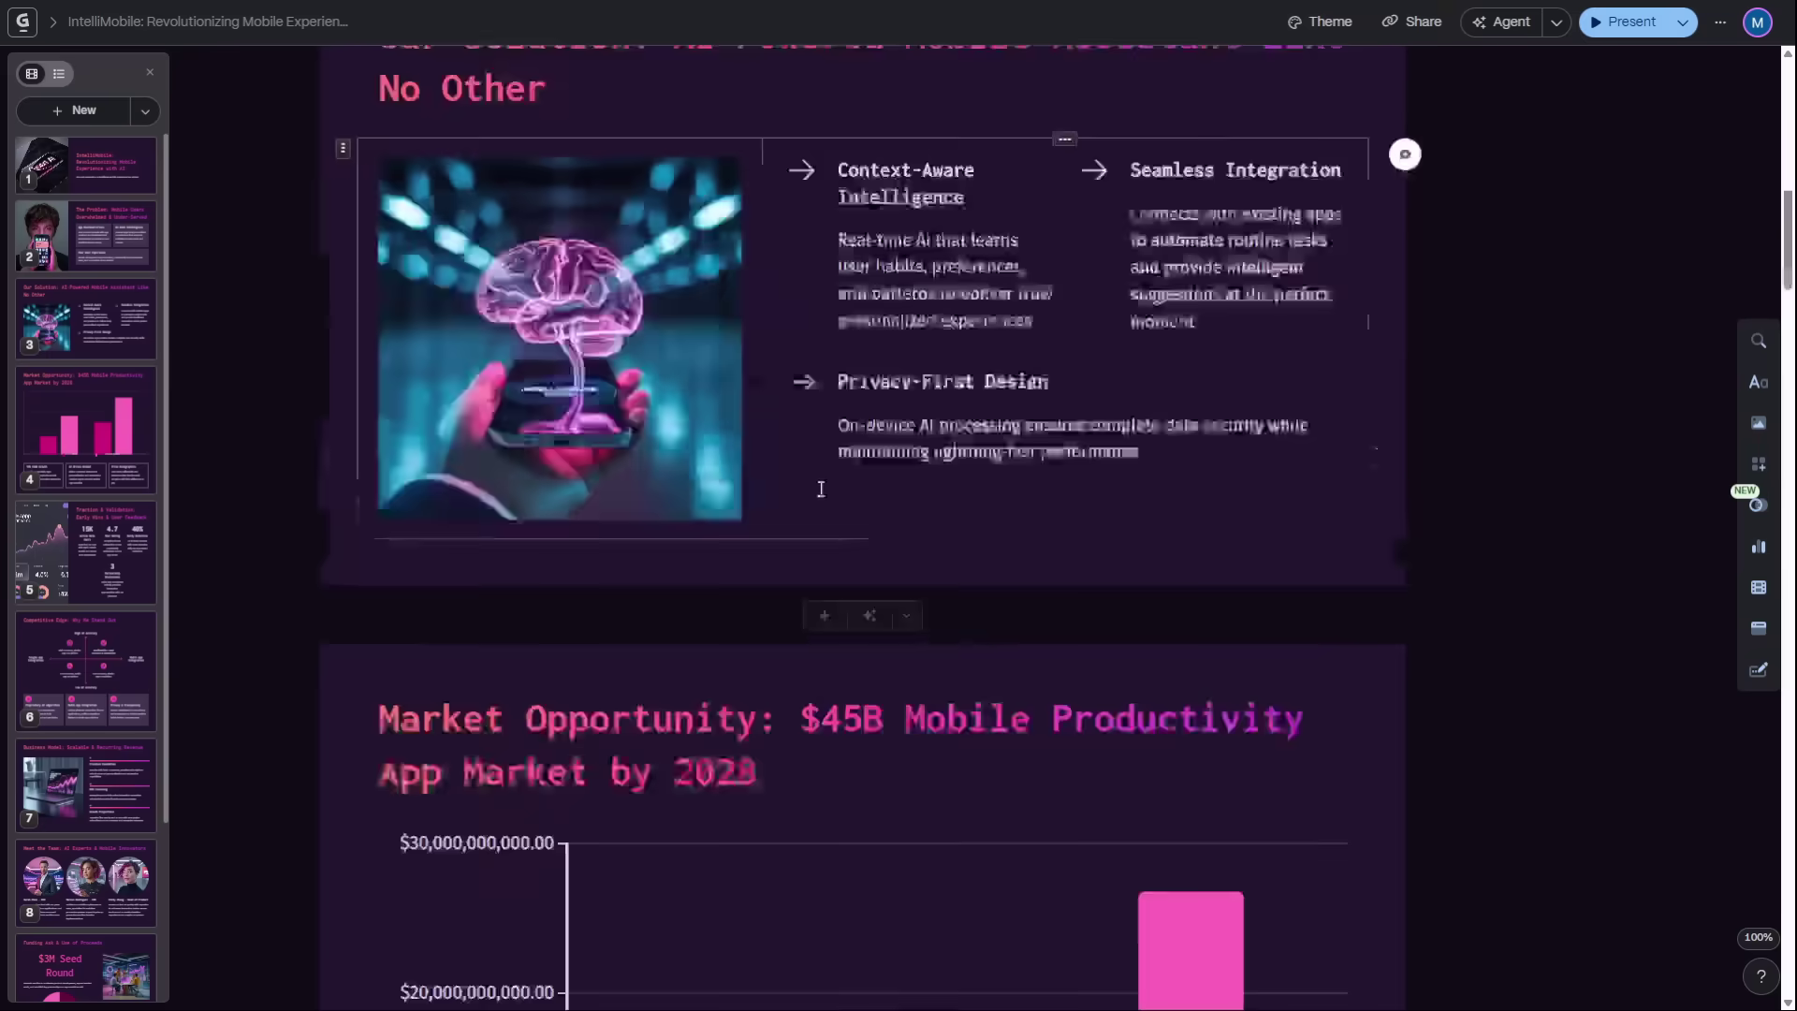
scroll(779, 521, down, 5)
scroll(766, 491, down, 5)
scroll(745, 461, down, 5)
scroll(746, 460, down, 5)
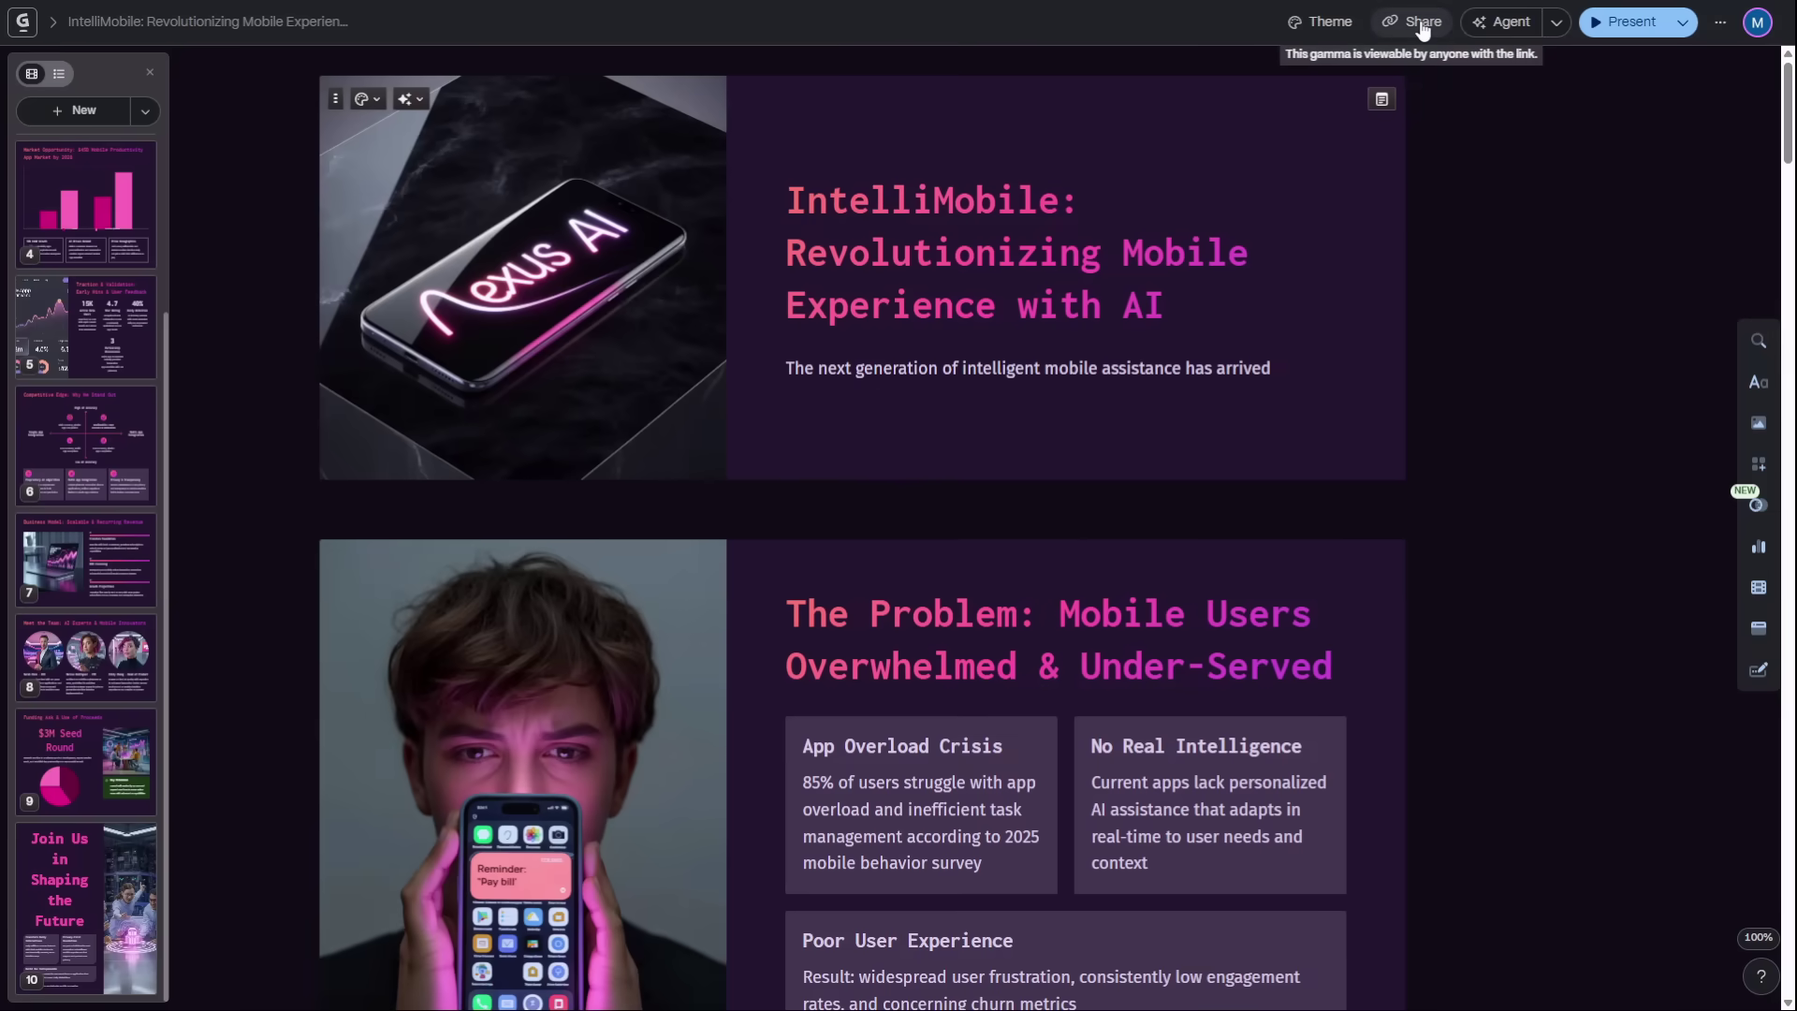
Export the IntelliMobile deck to PDF from Share > Export, then browse the Embed and Share options.
click(1421, 27)
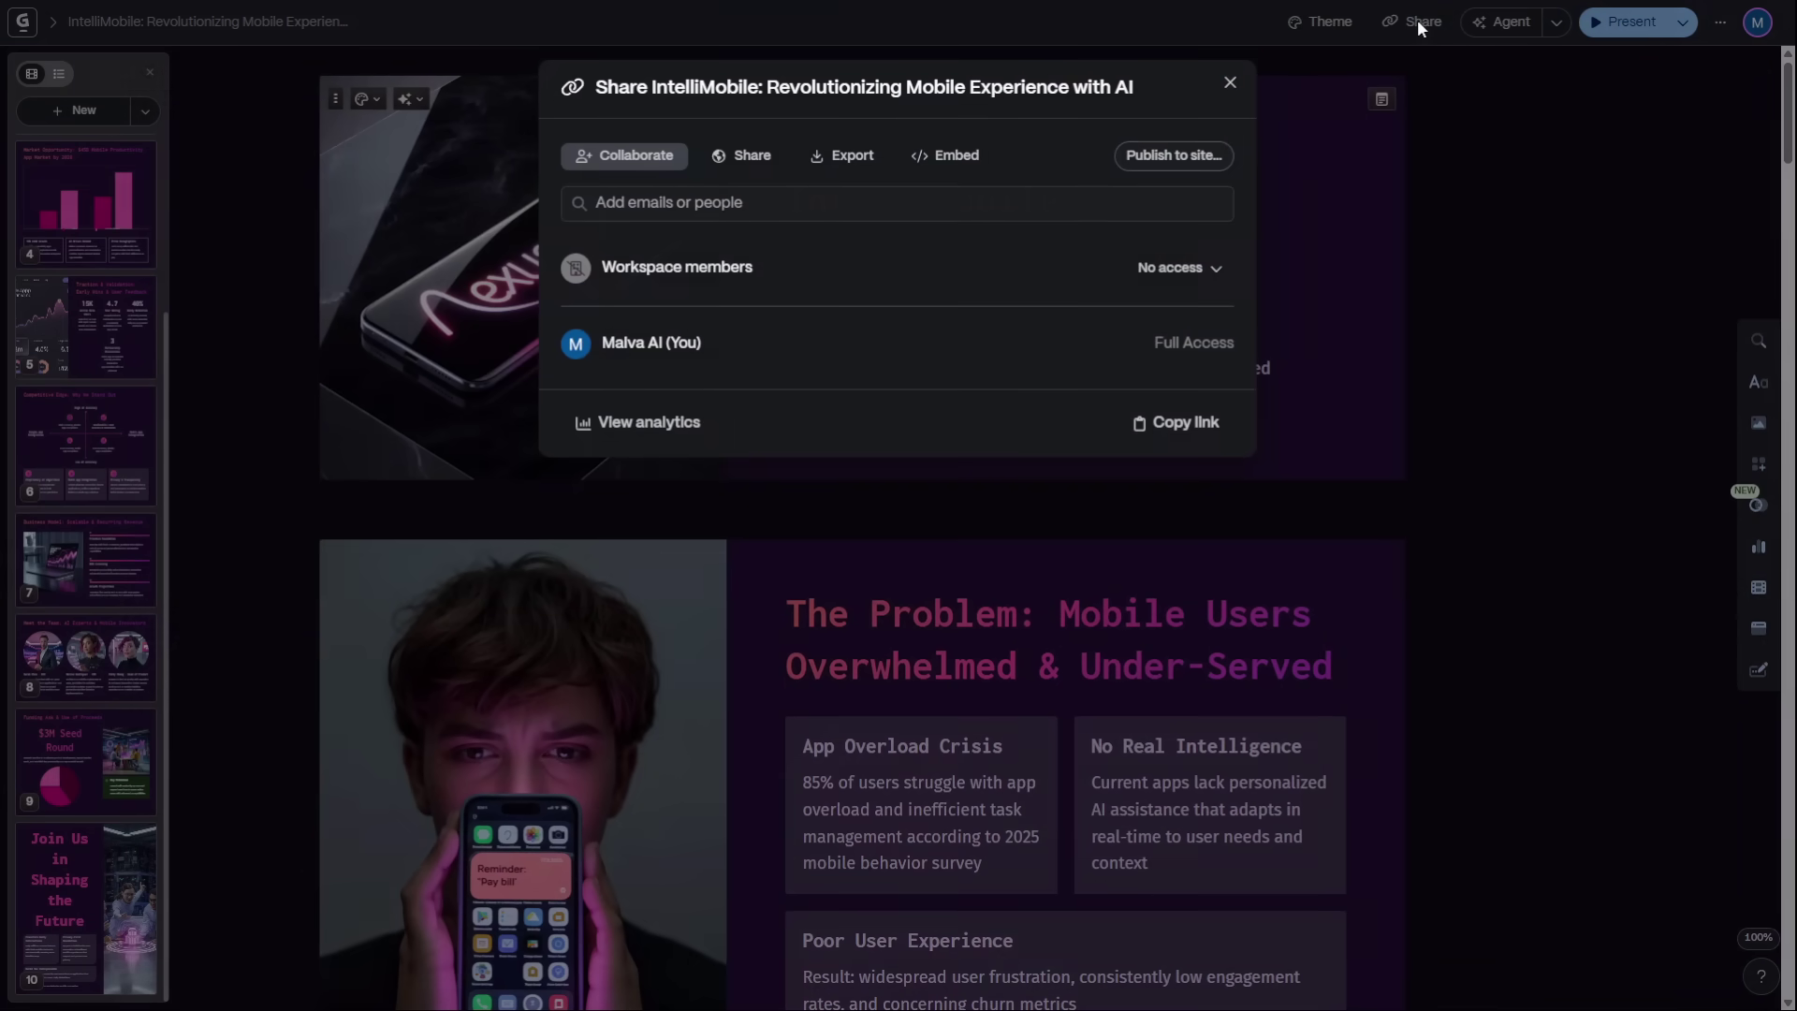
click(842, 156)
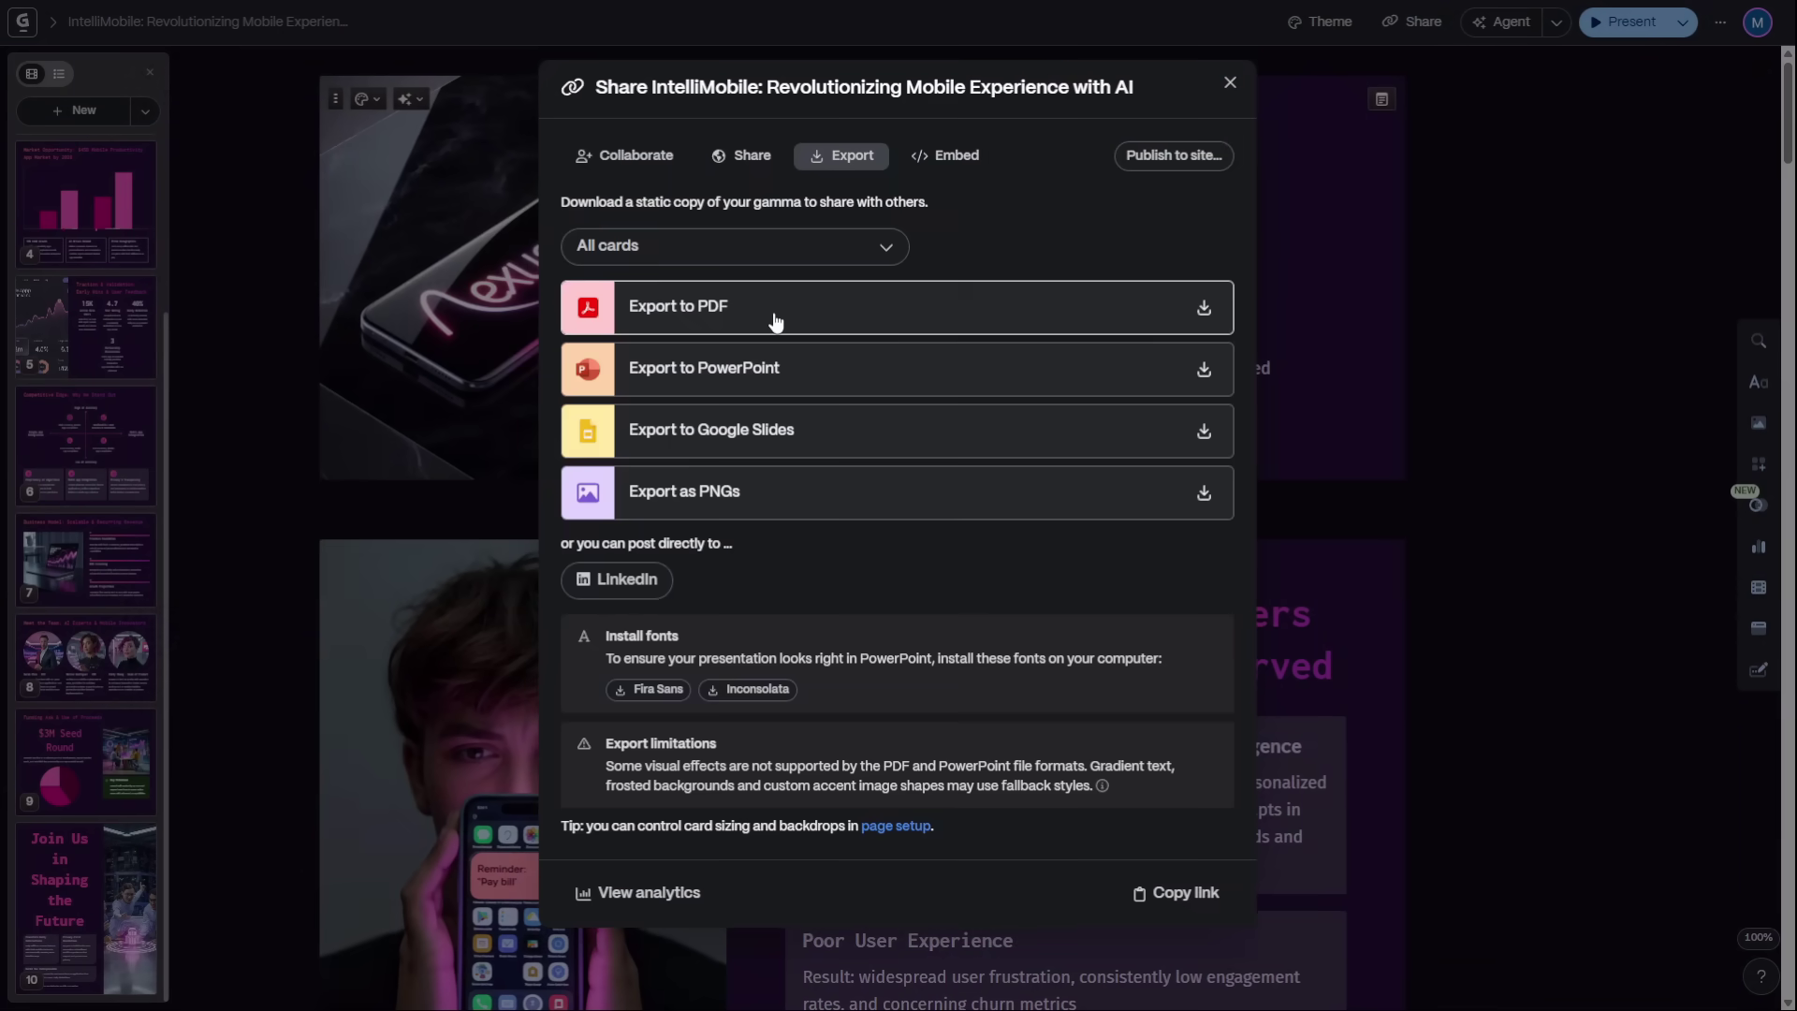
click(774, 321)
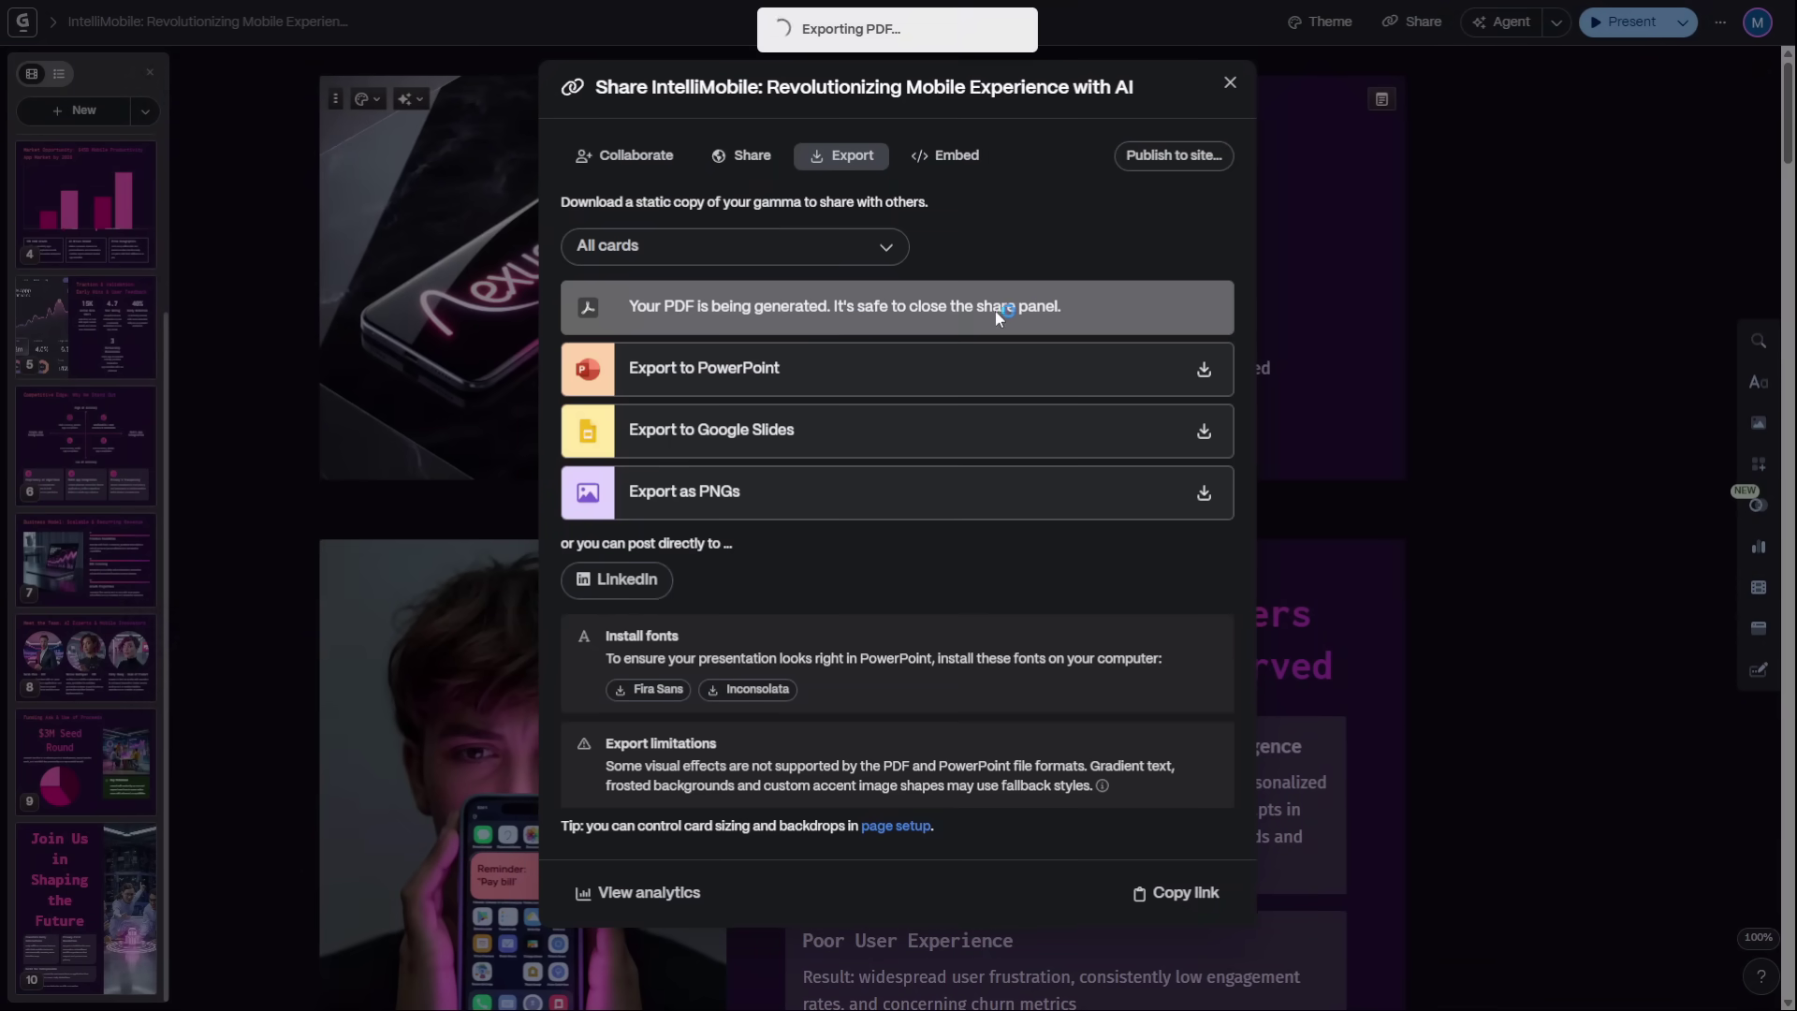
click(946, 154)
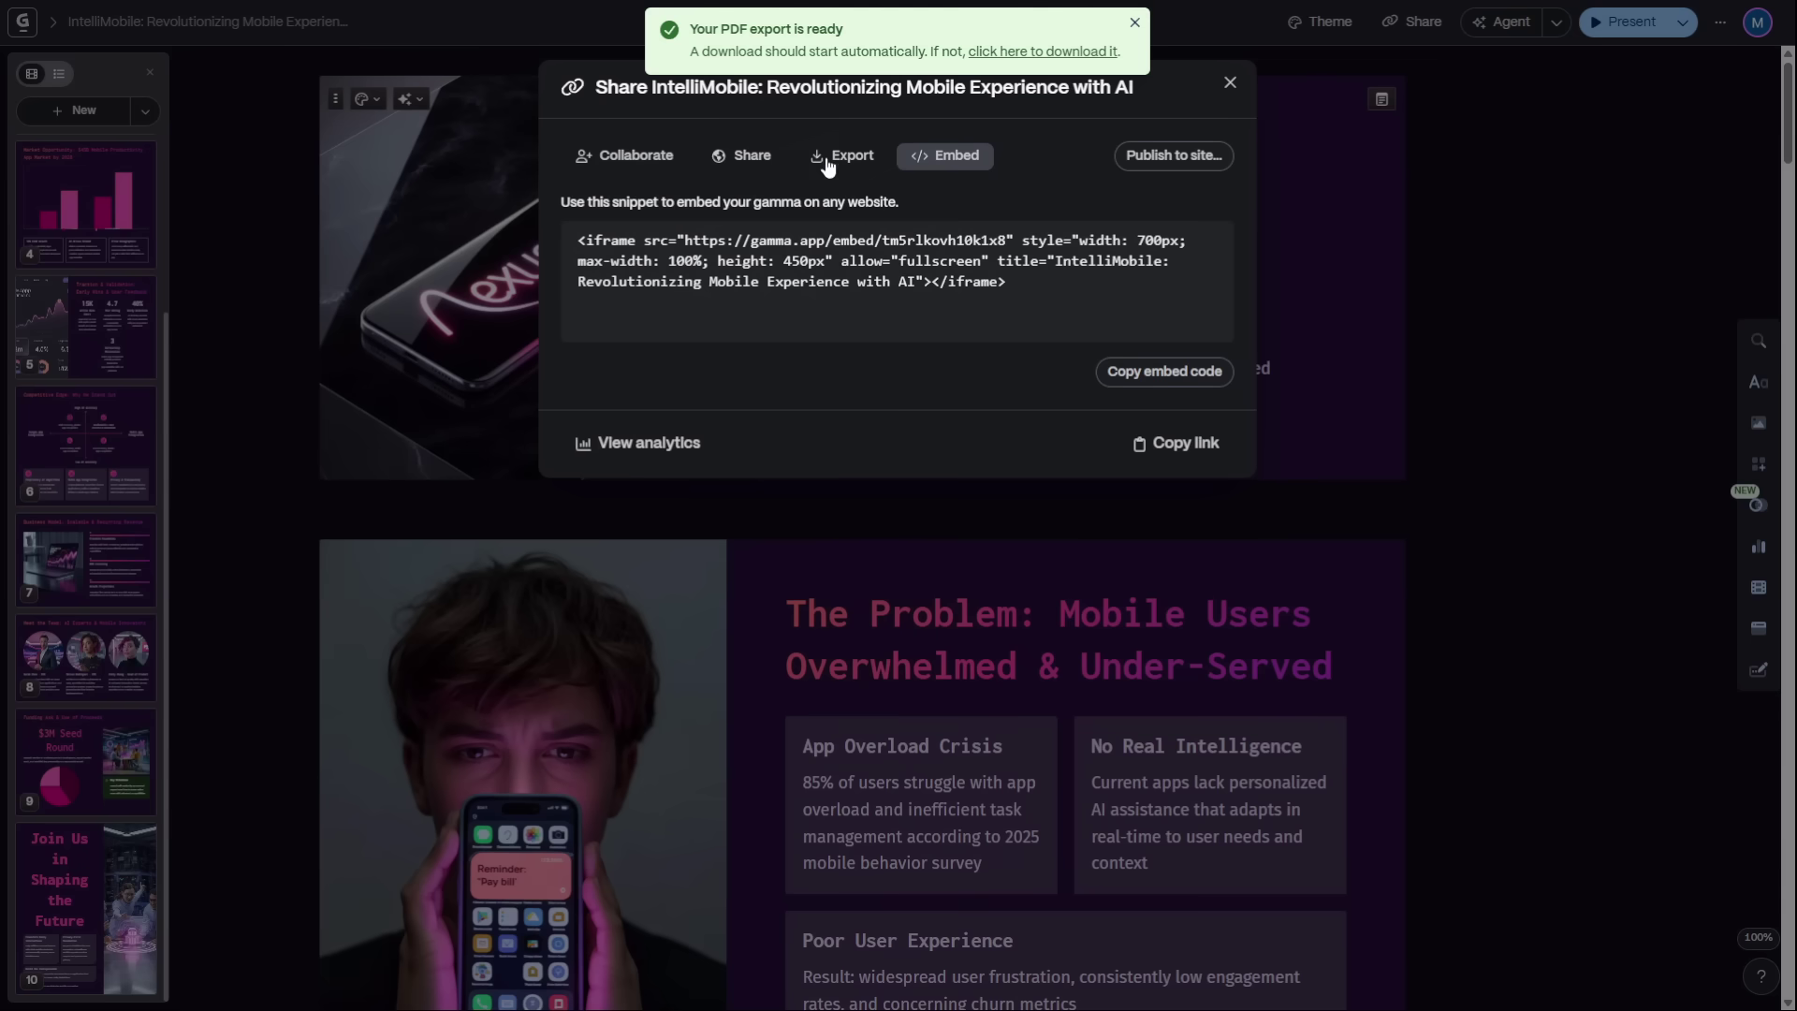
click(758, 165)
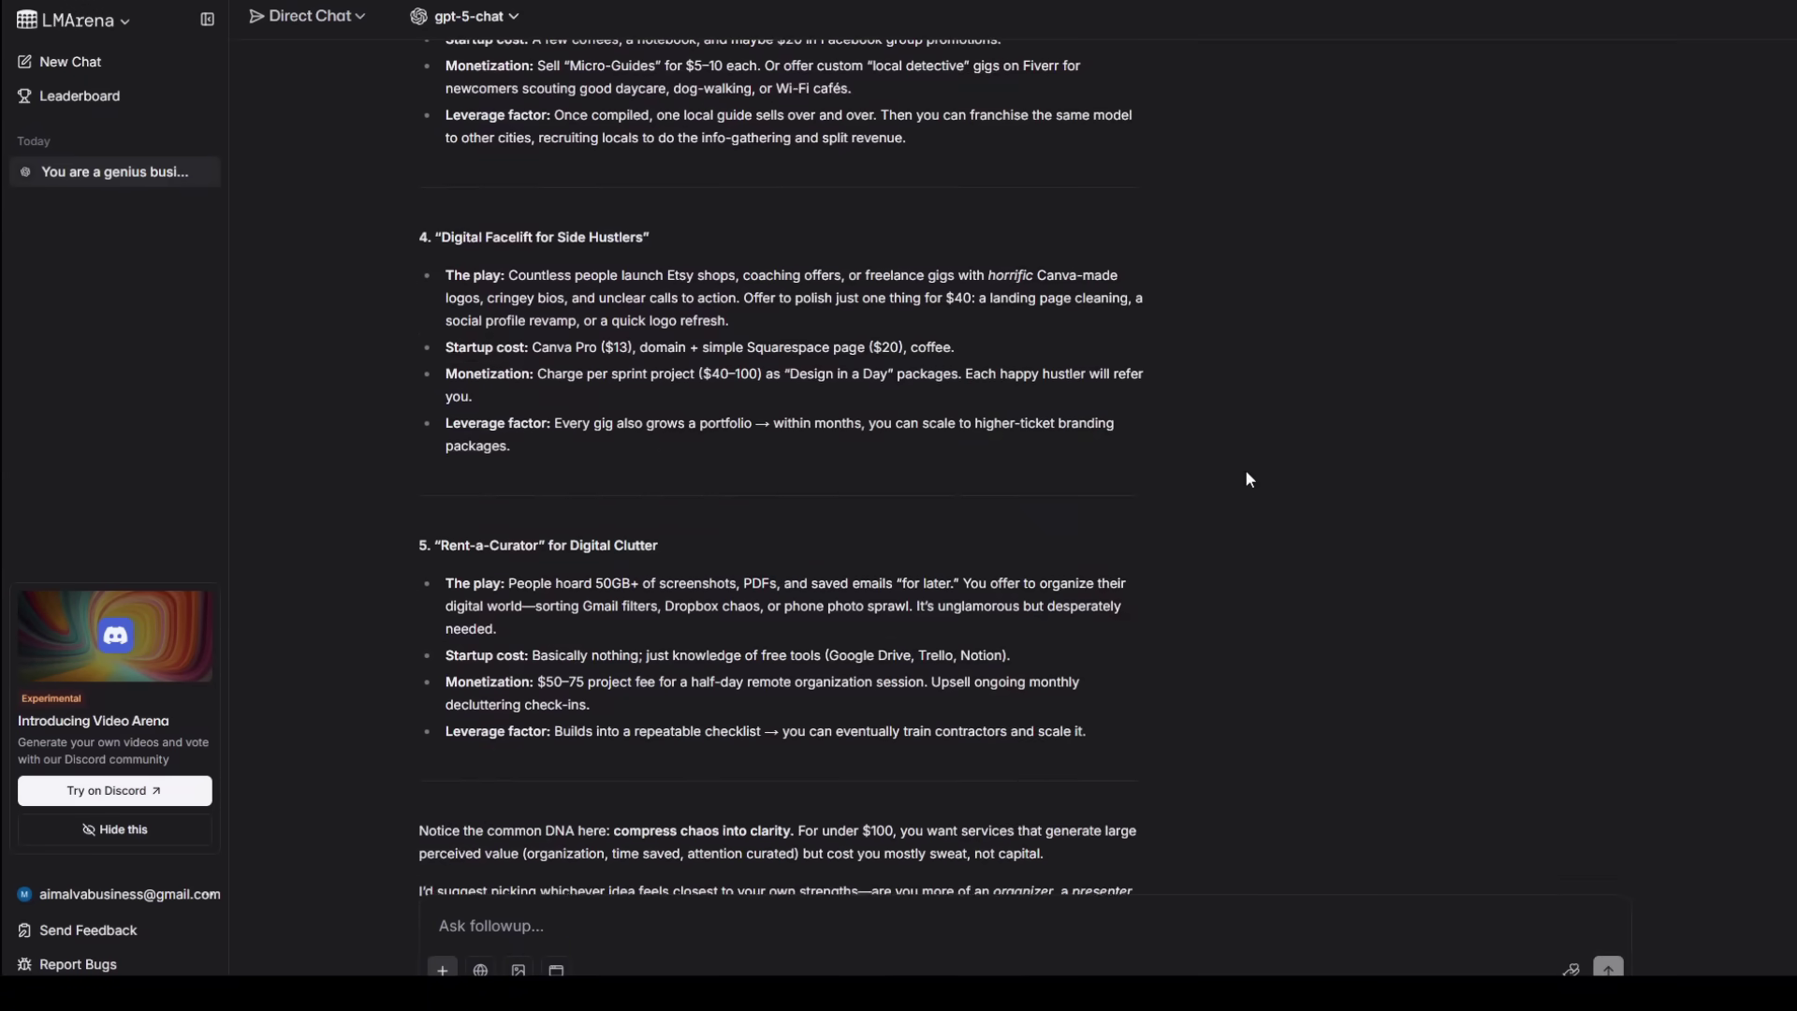
scroll(1245, 479, up, 10)
Switch the model to gemini-2.5-pro and send the productivity-coach schedule prompt.
click(478, 20)
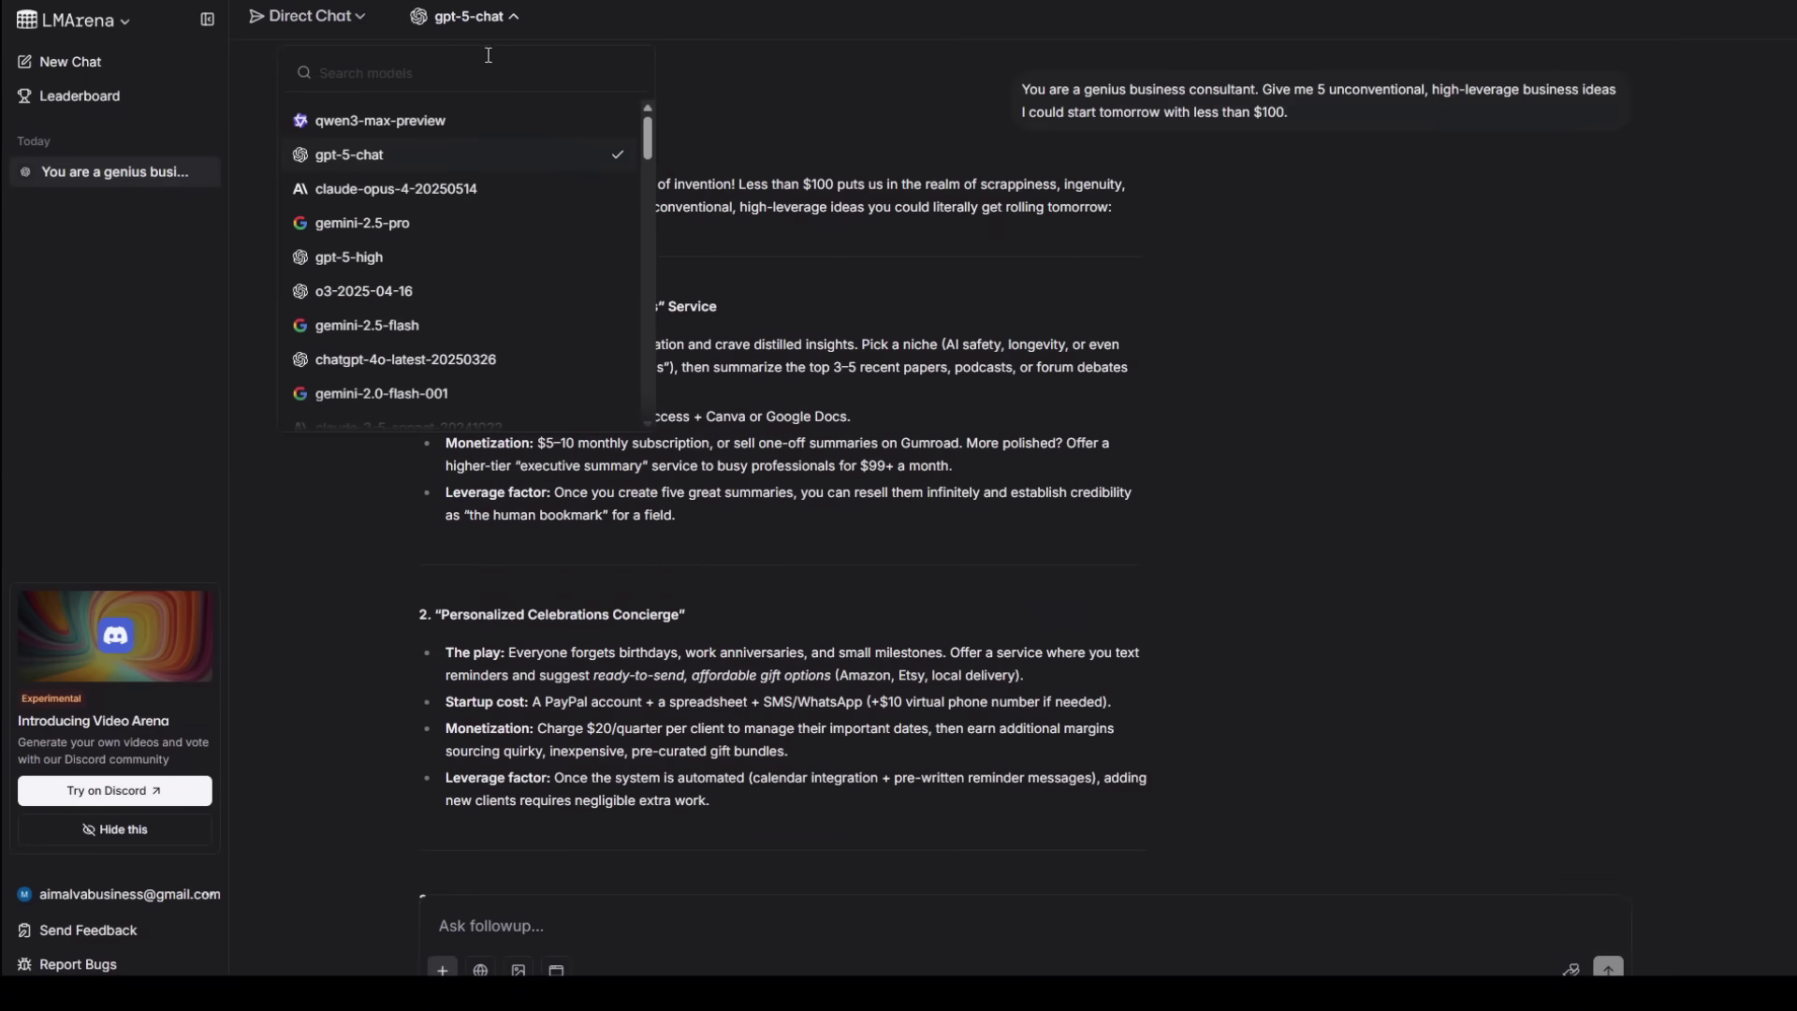
click(405, 229)
scroll(418, 238, down, 1)
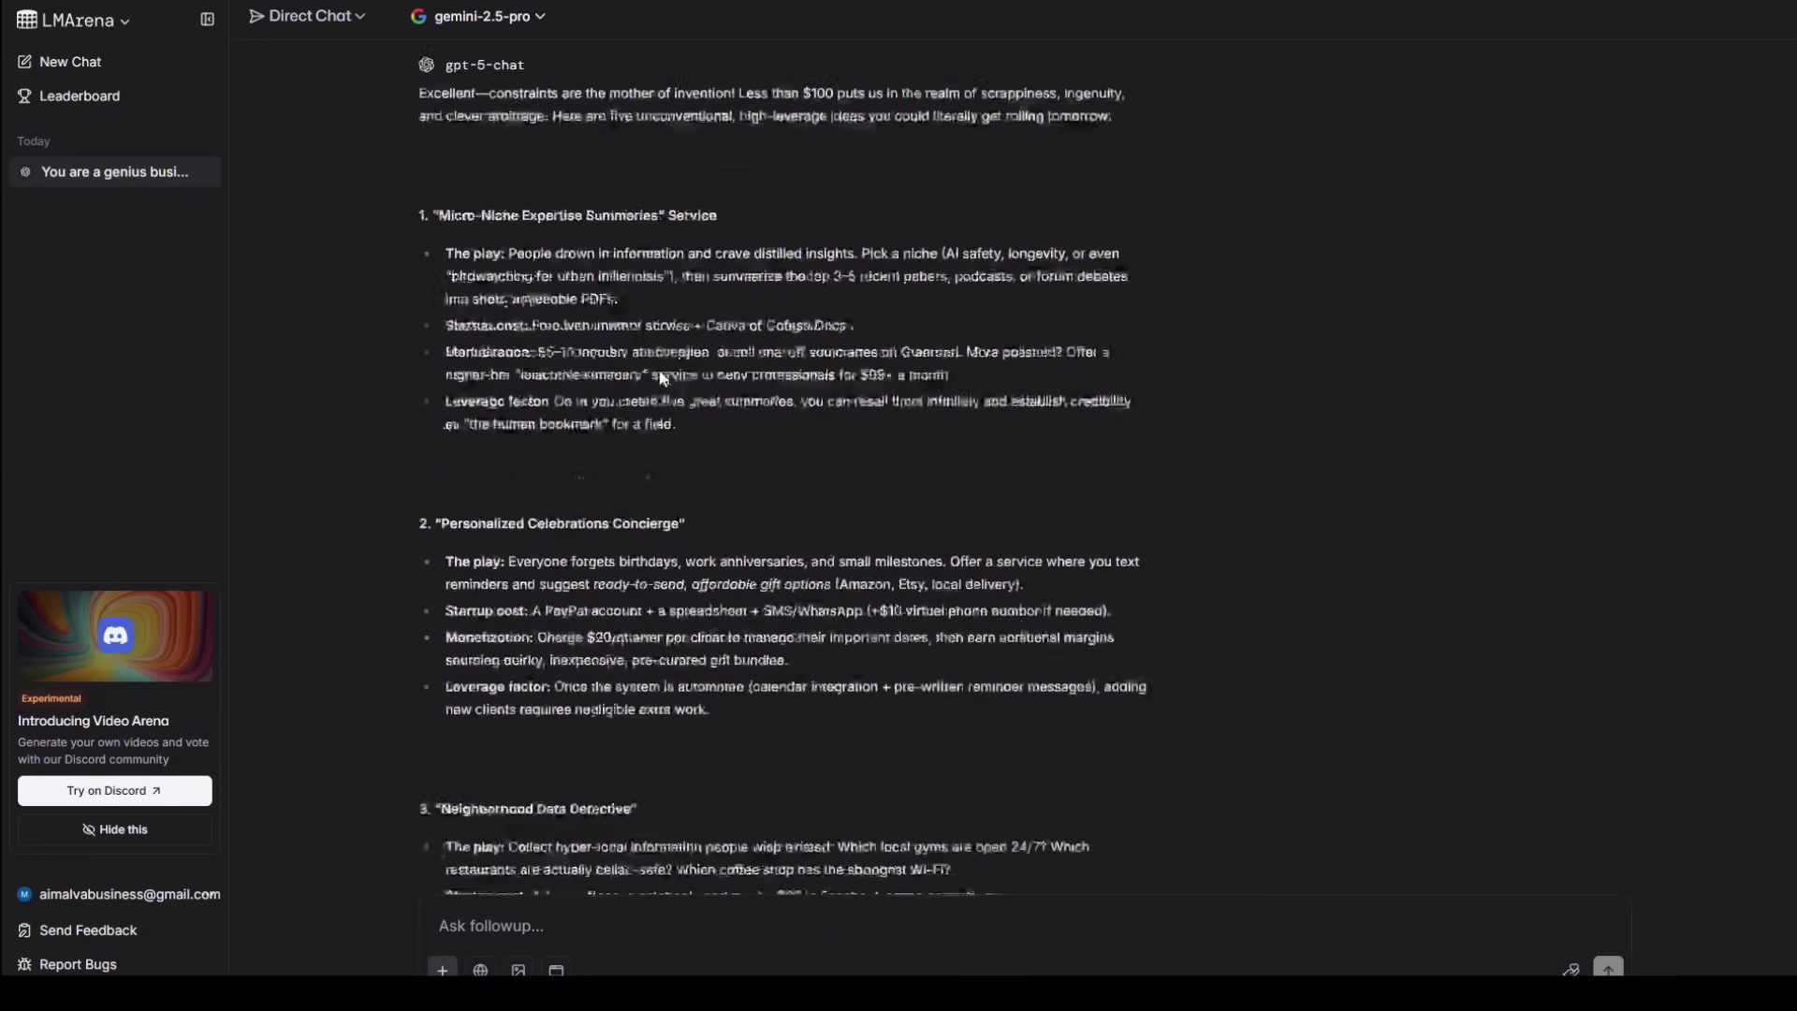
scroll(451, 352, down, 3)
scroll(482, 485, down, 3)
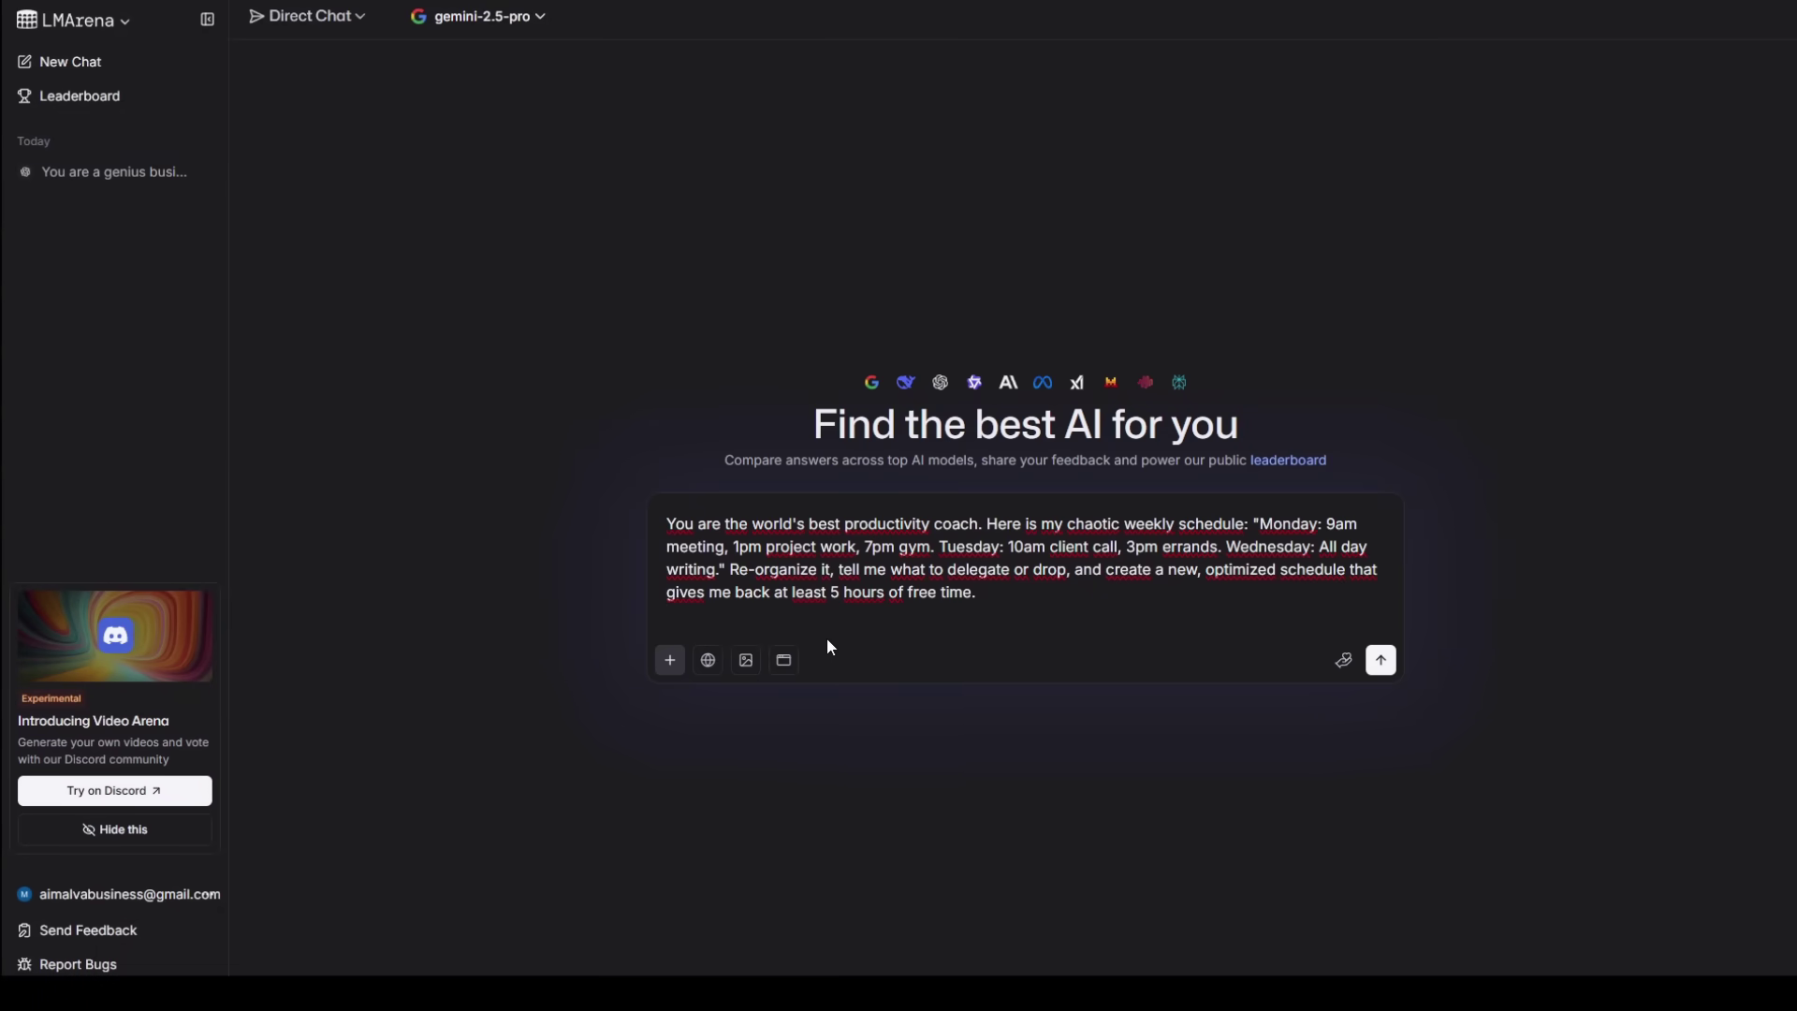
key(BackSpace)
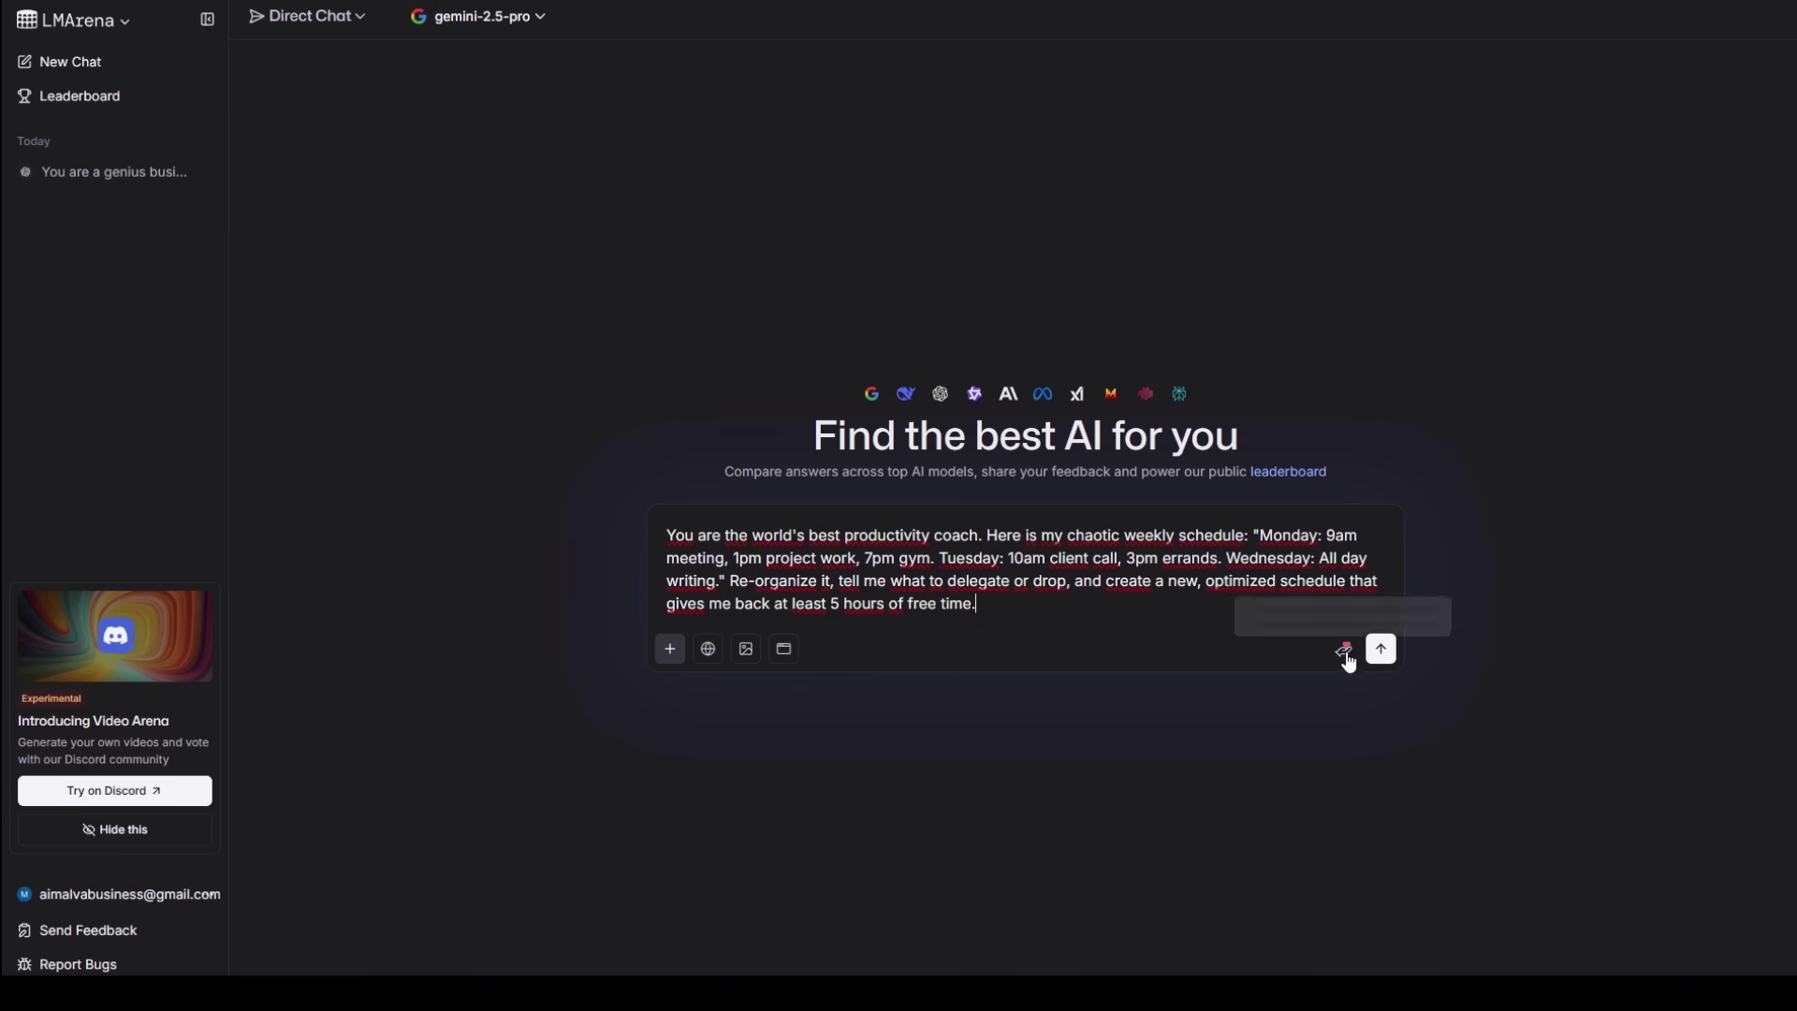
click(1382, 649)
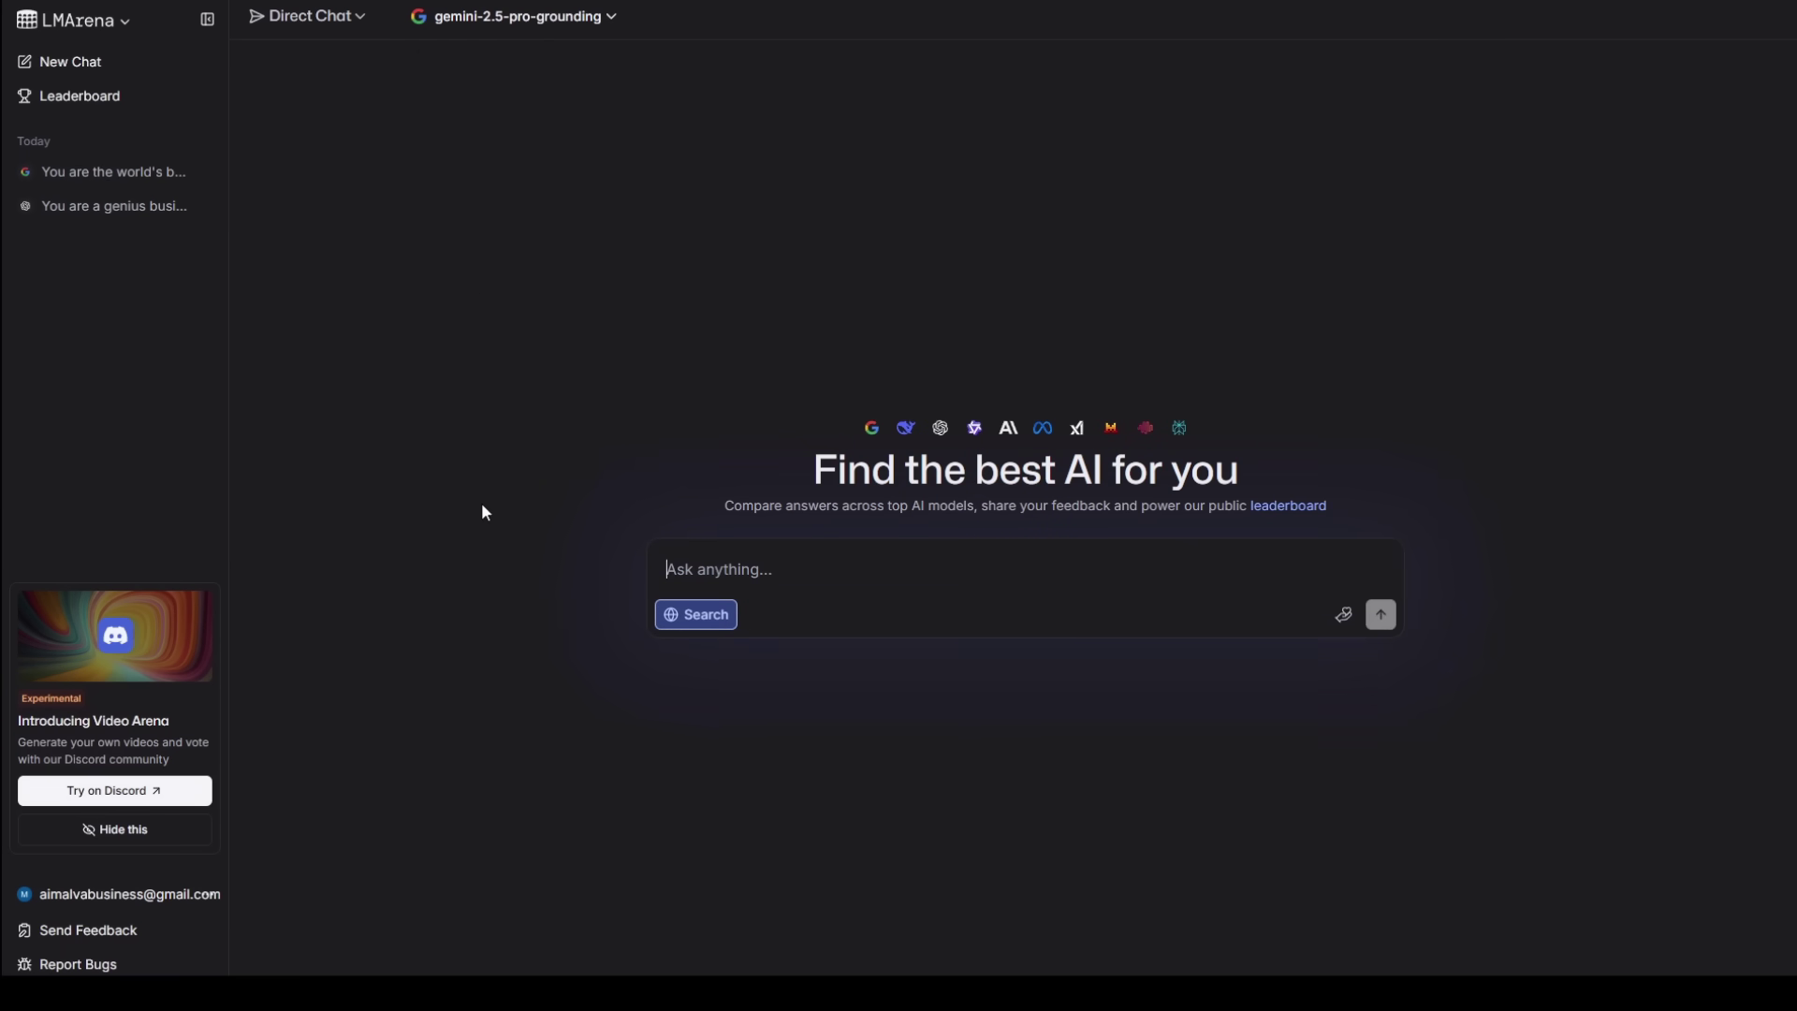
Select grok-4-search and send the question about the top 3 AI breakthroughs of the last 30 days.
click(562, 17)
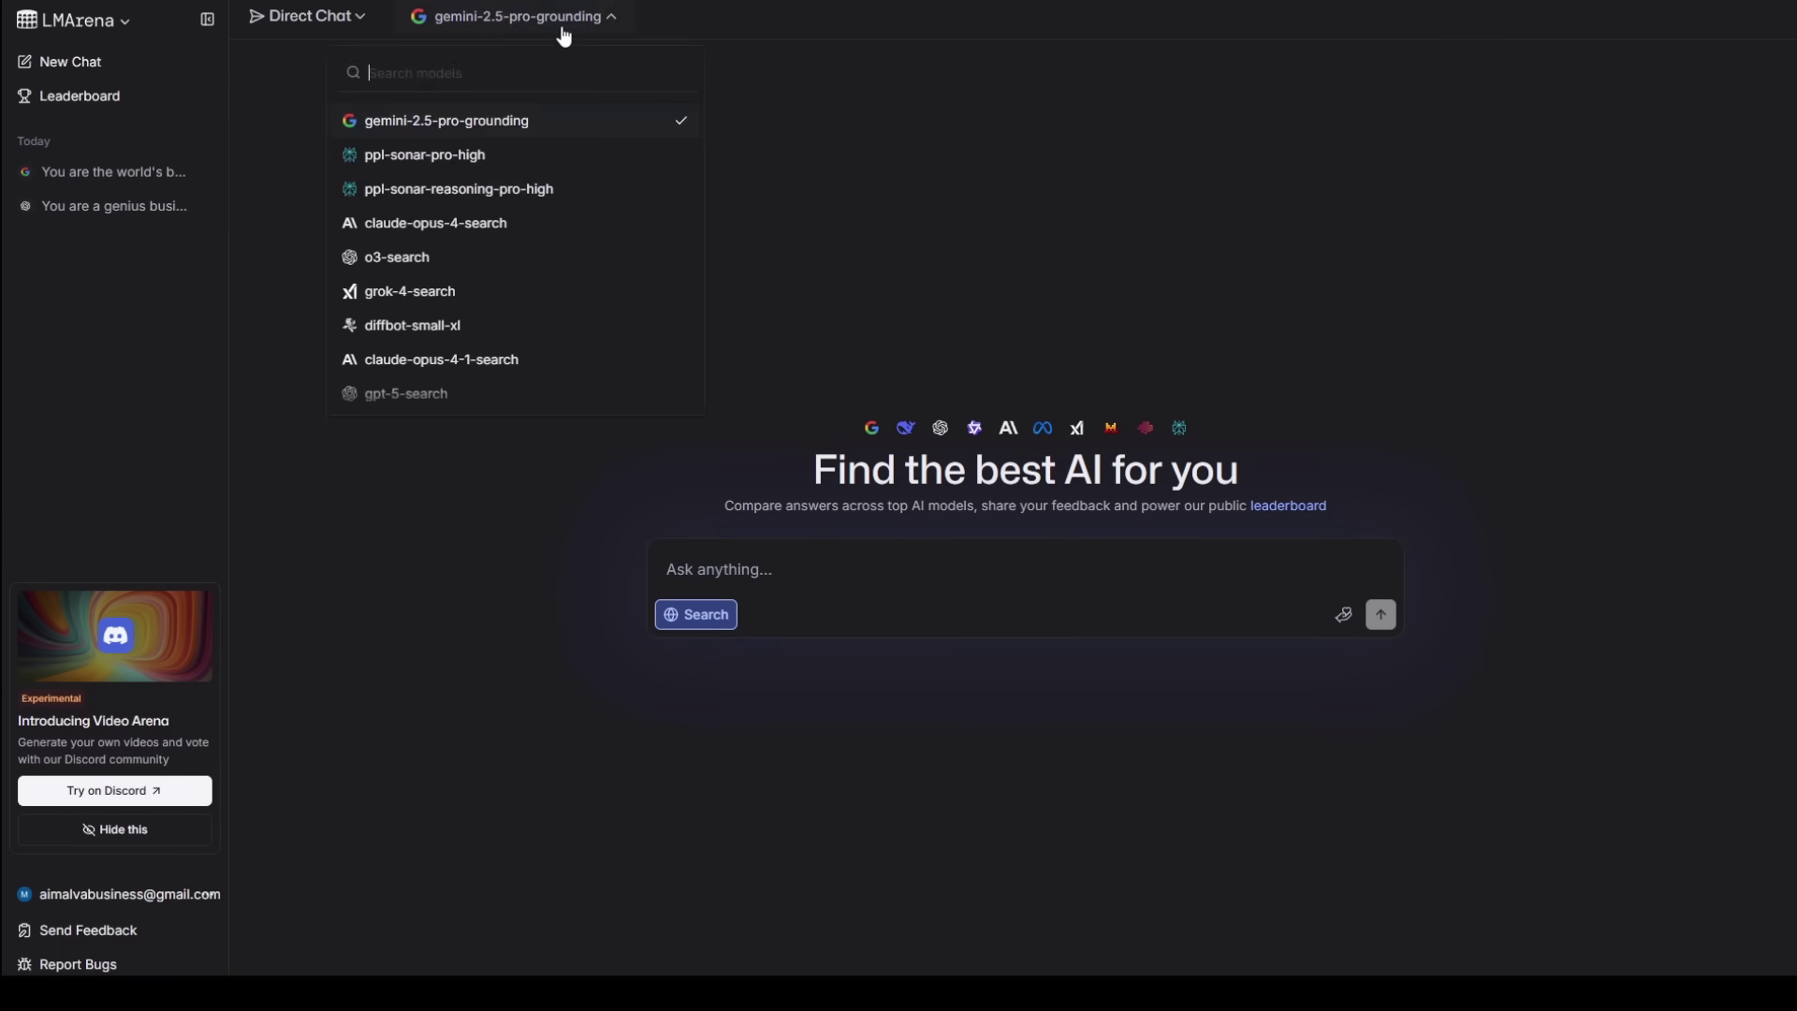
click(504, 297)
text(What are the top 3 most important AI breakthroughs of the last 30 days?)
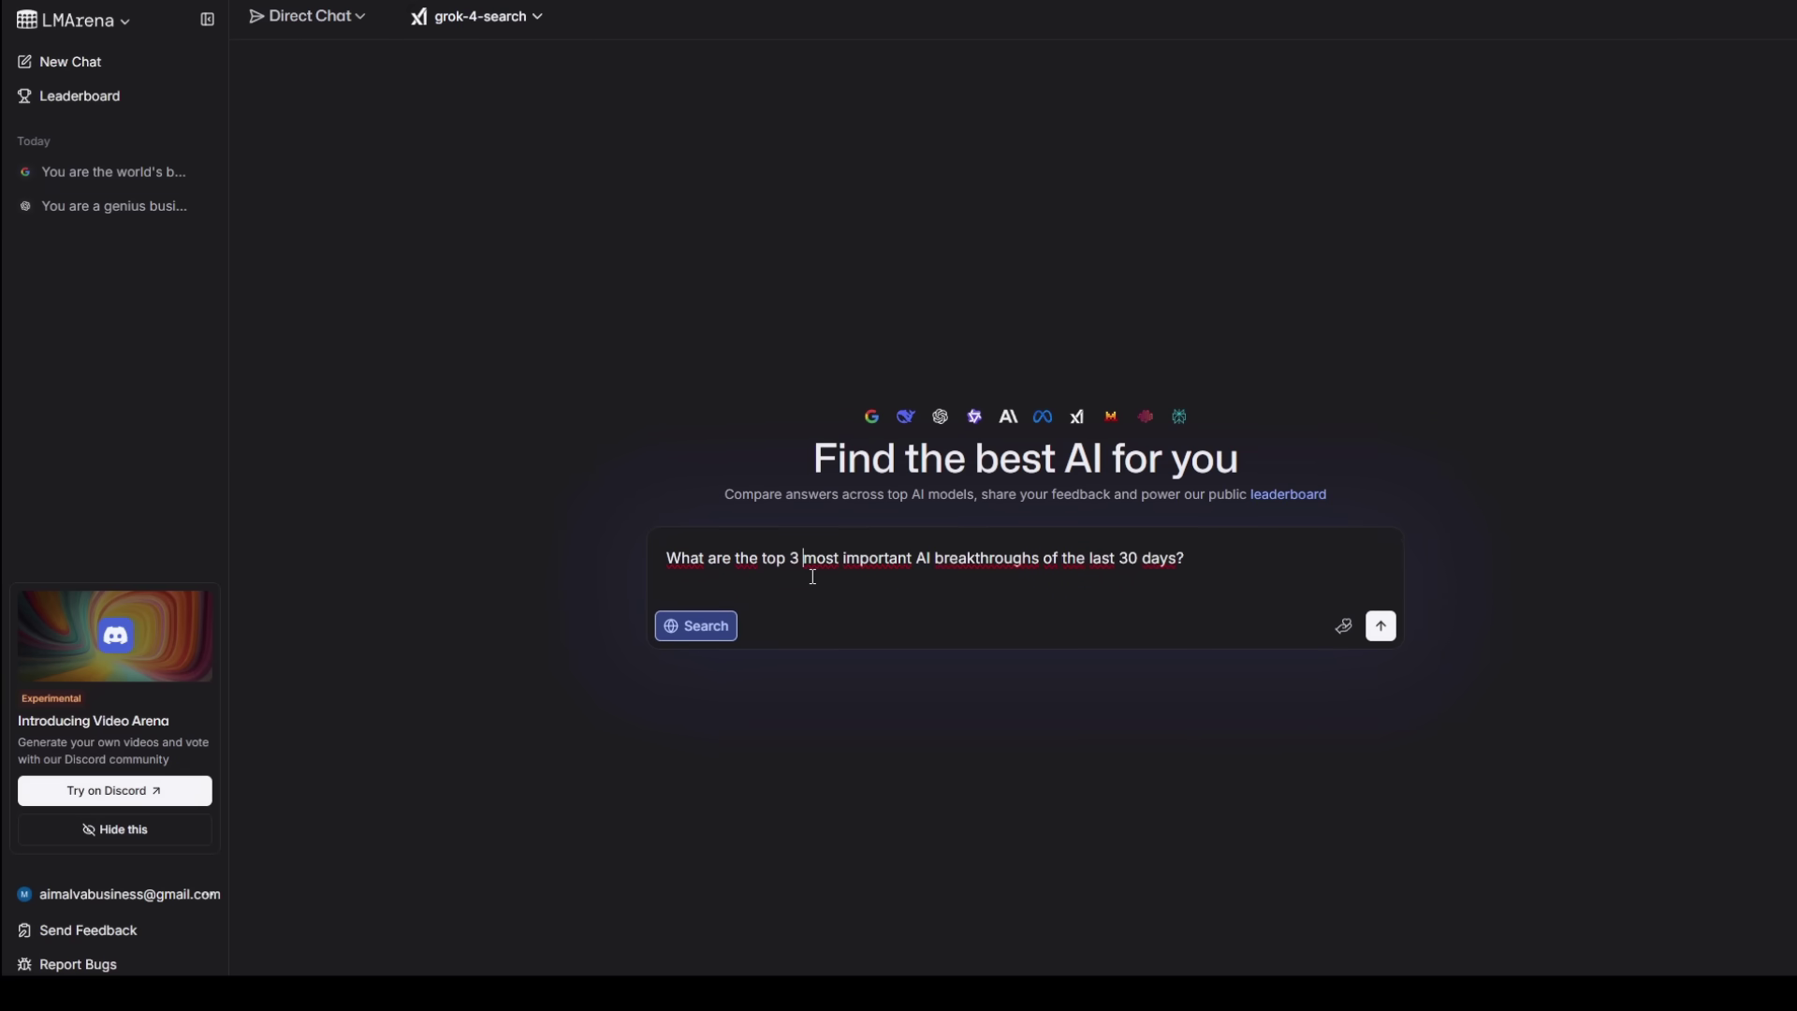
key(BackSpace)
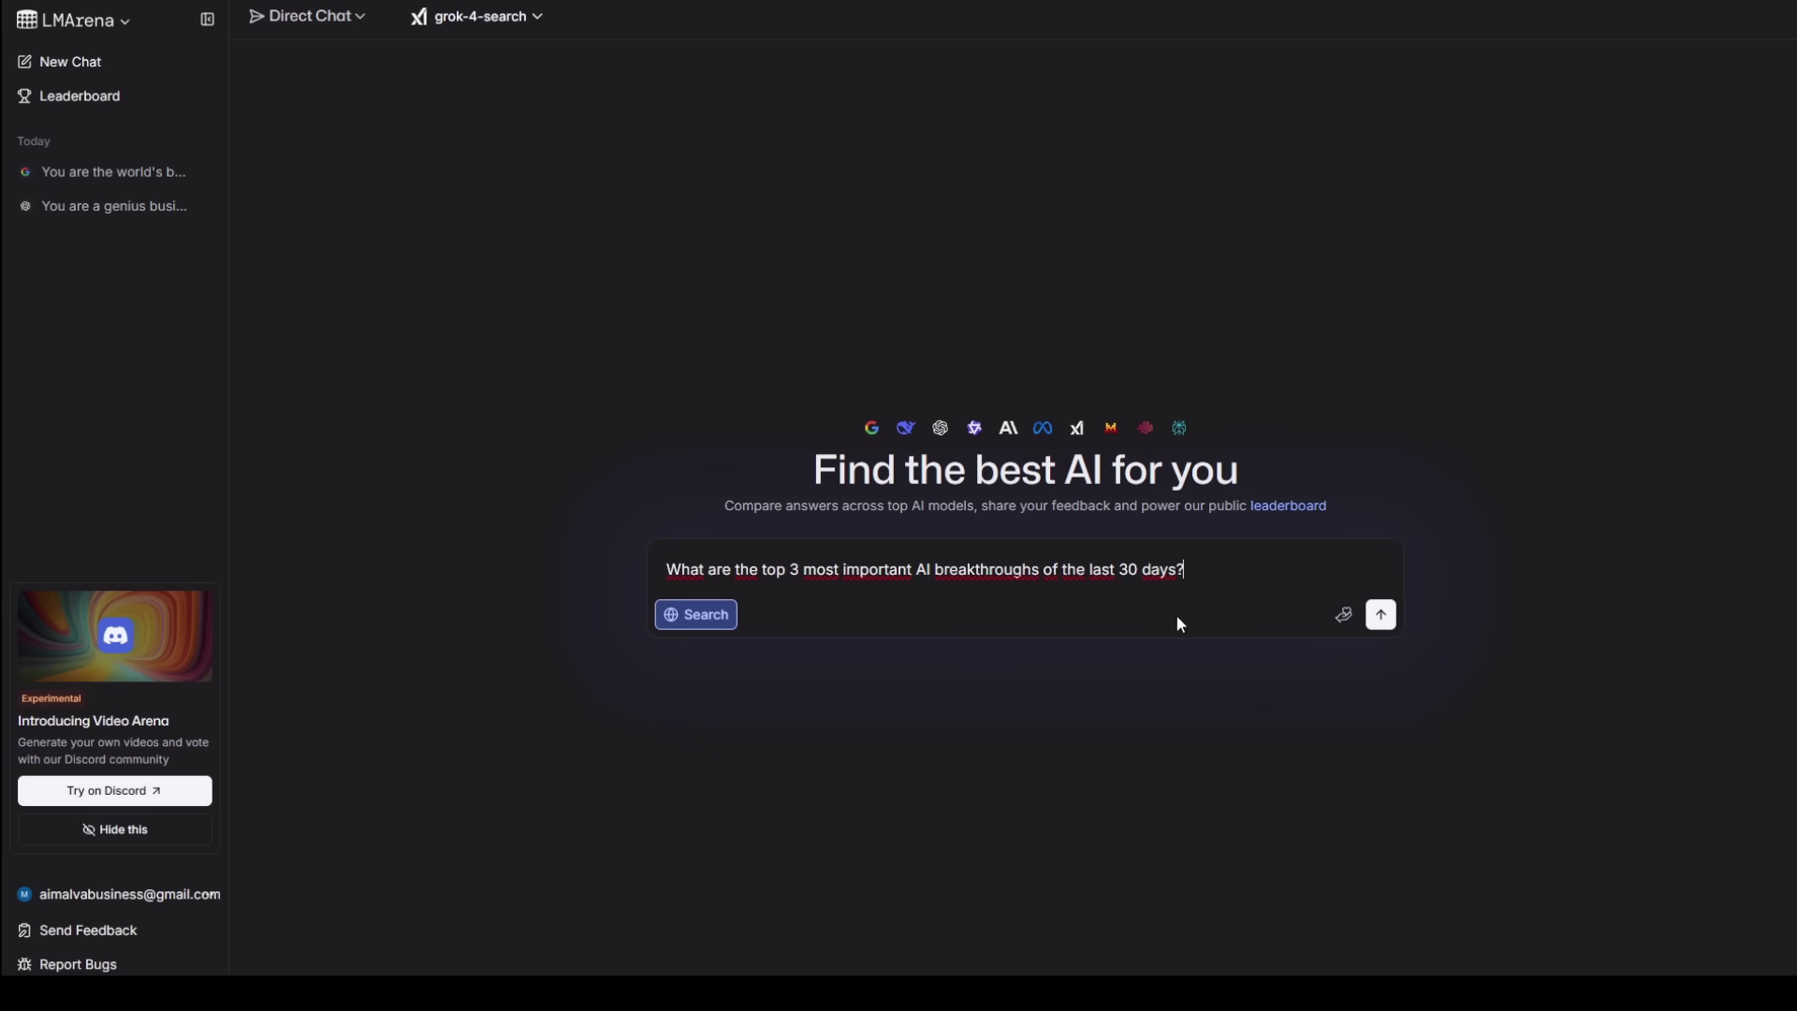
click(1382, 617)
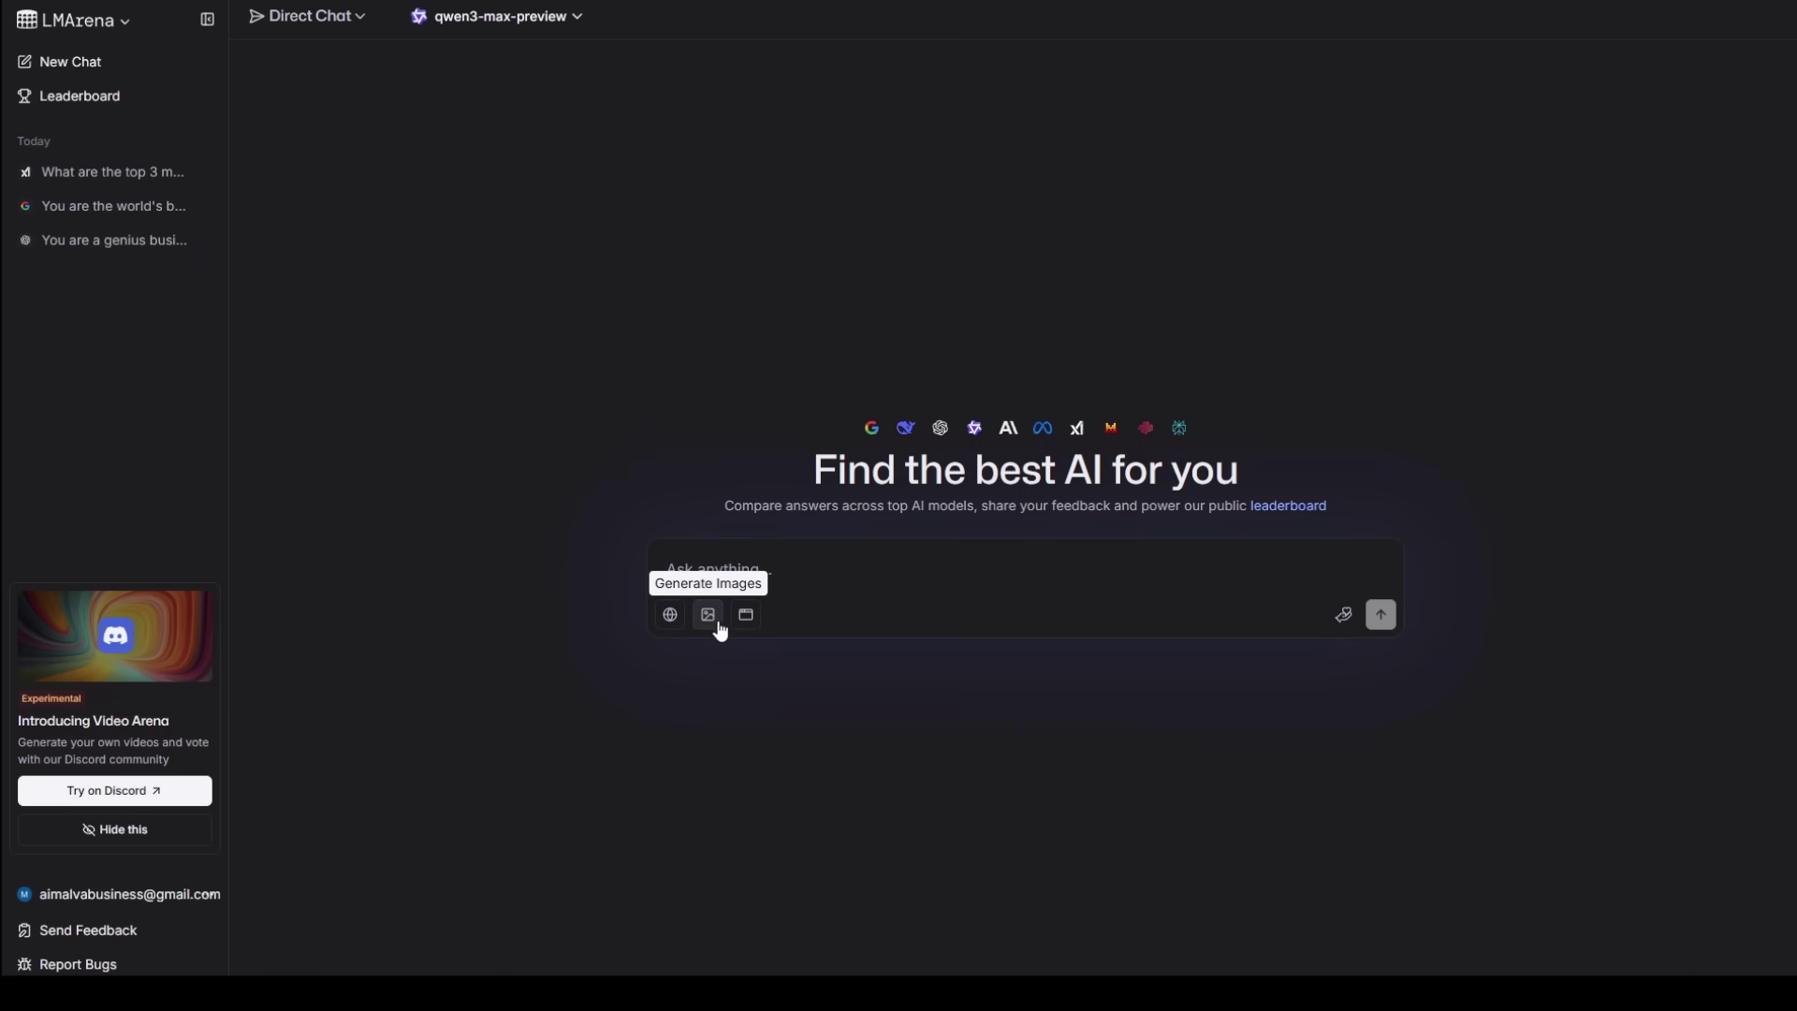
Switch the chat to Generate Images, browse image models and keep nano-banana selected.
click(706, 618)
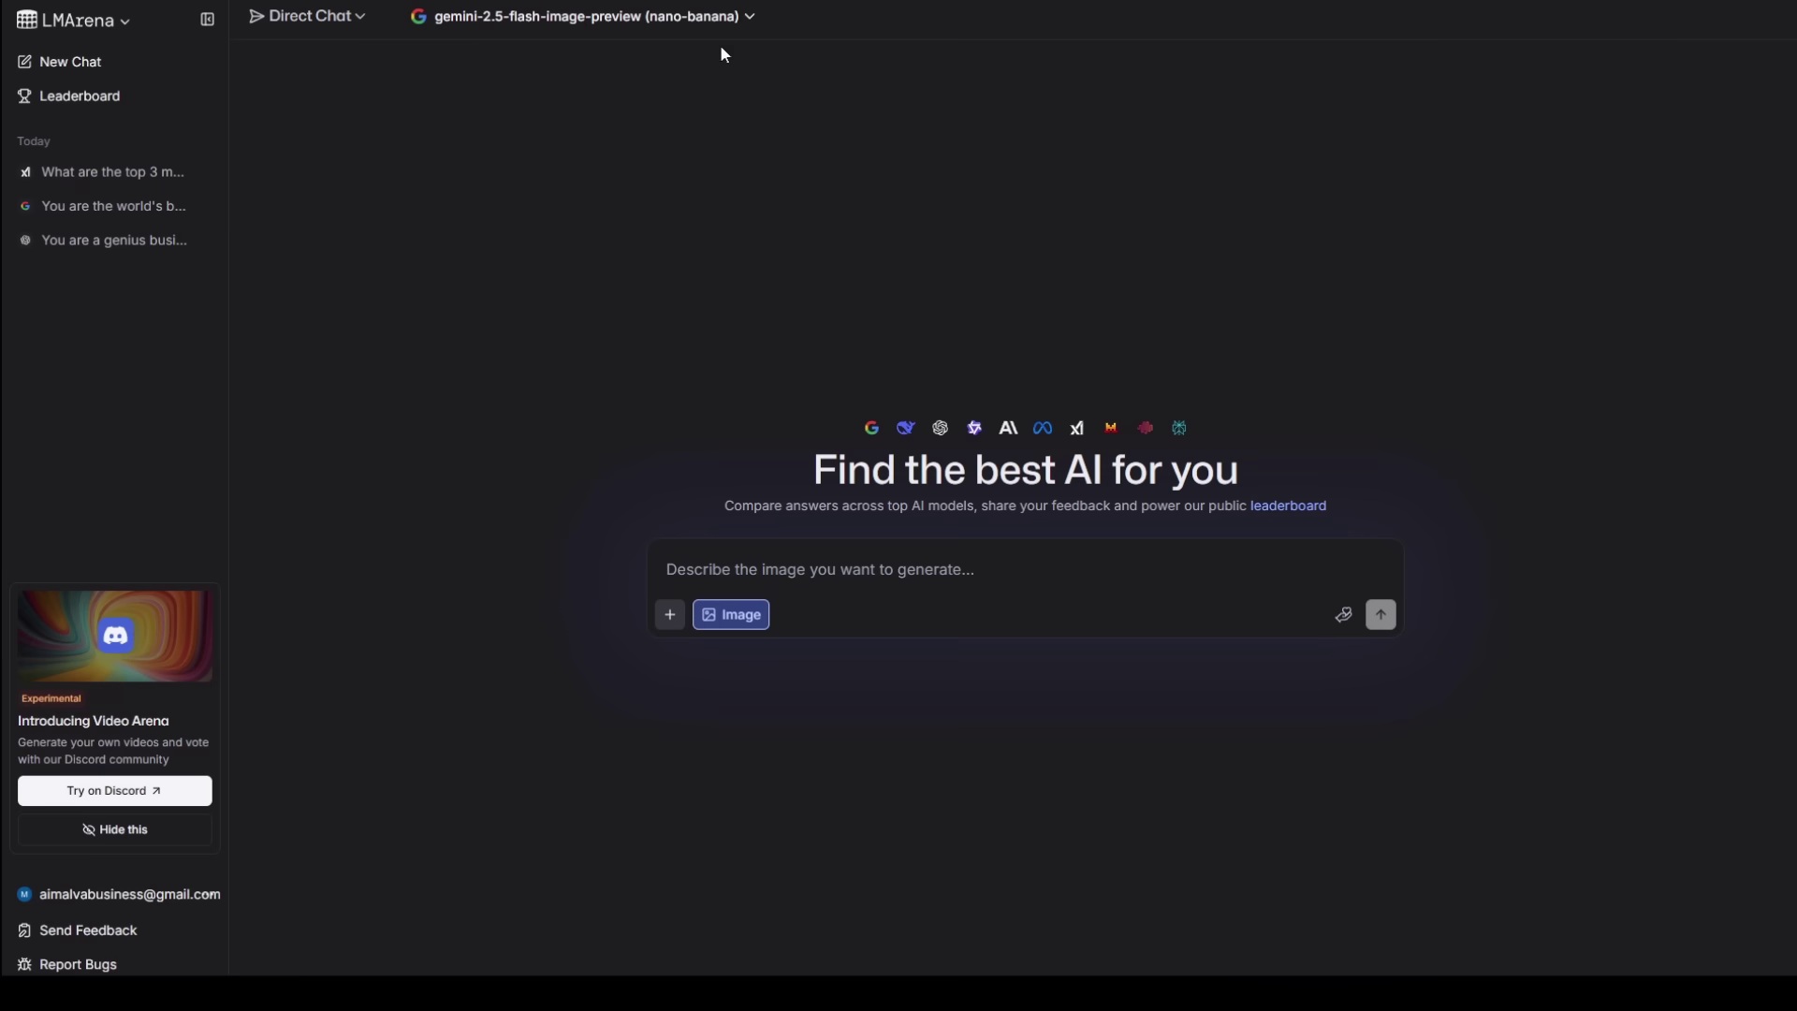
click(745, 19)
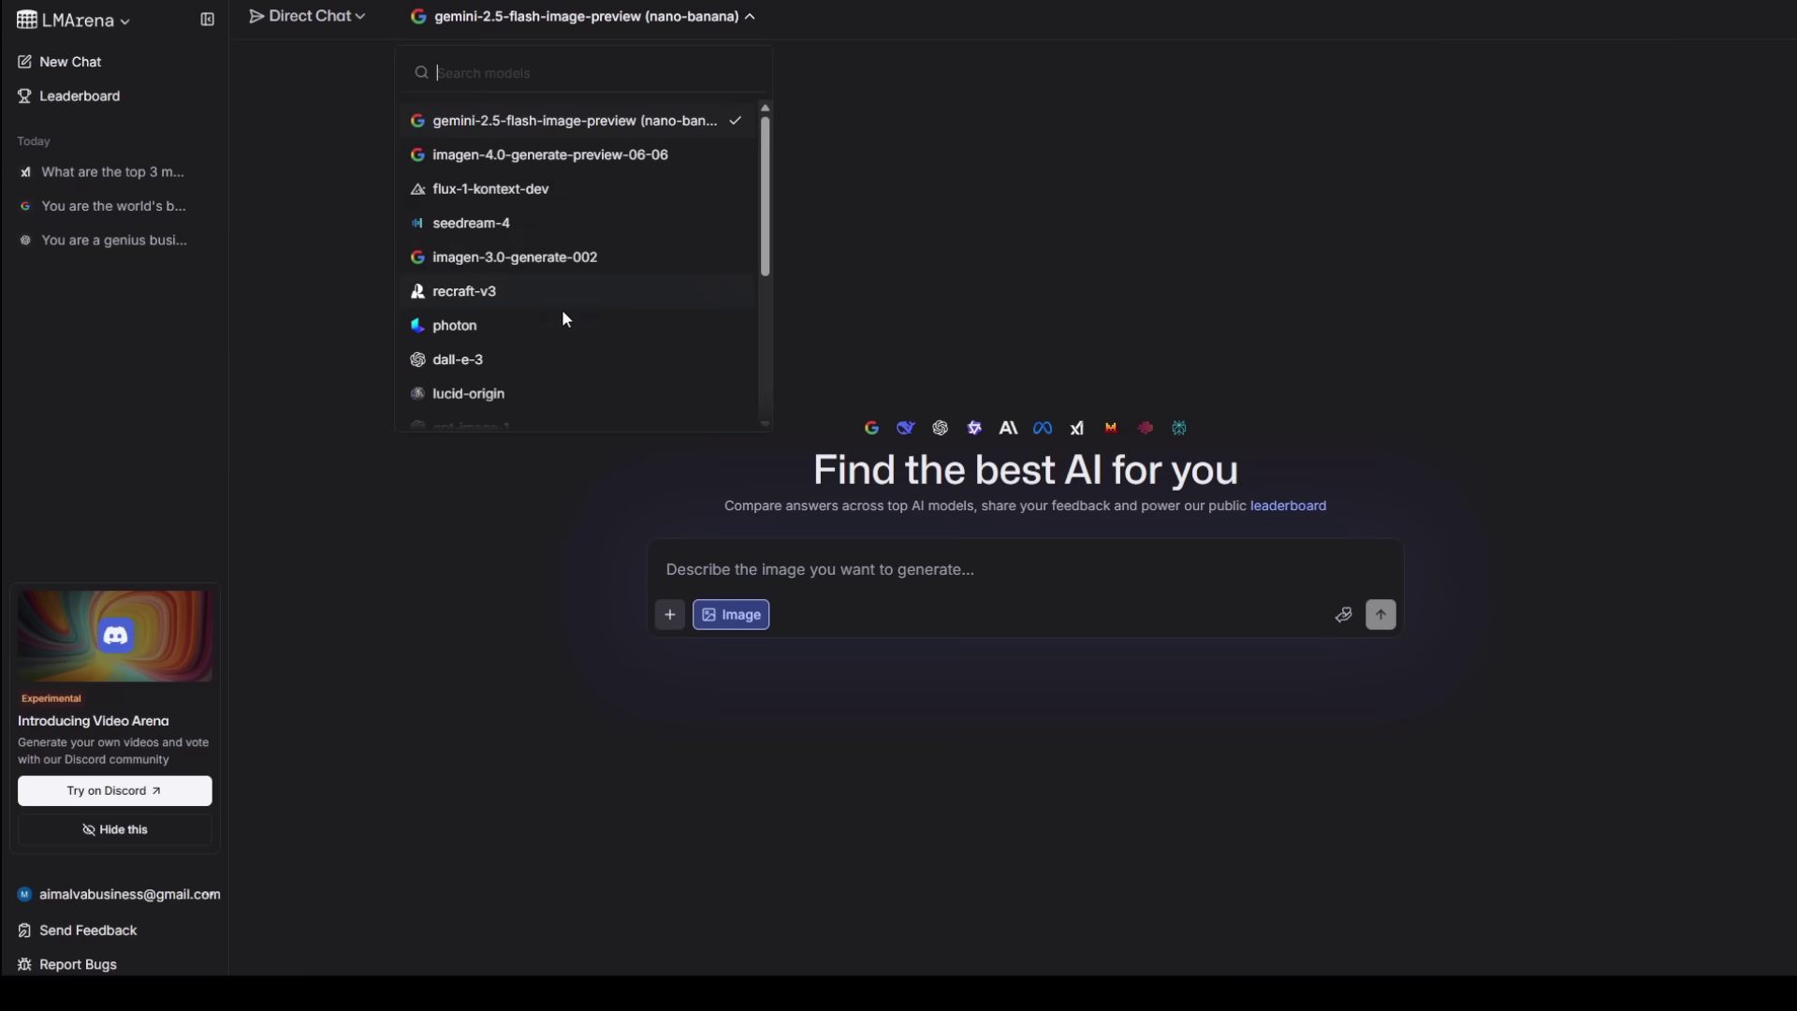
scroll(561, 320, down, 2)
scroll(518, 356, down, 3)
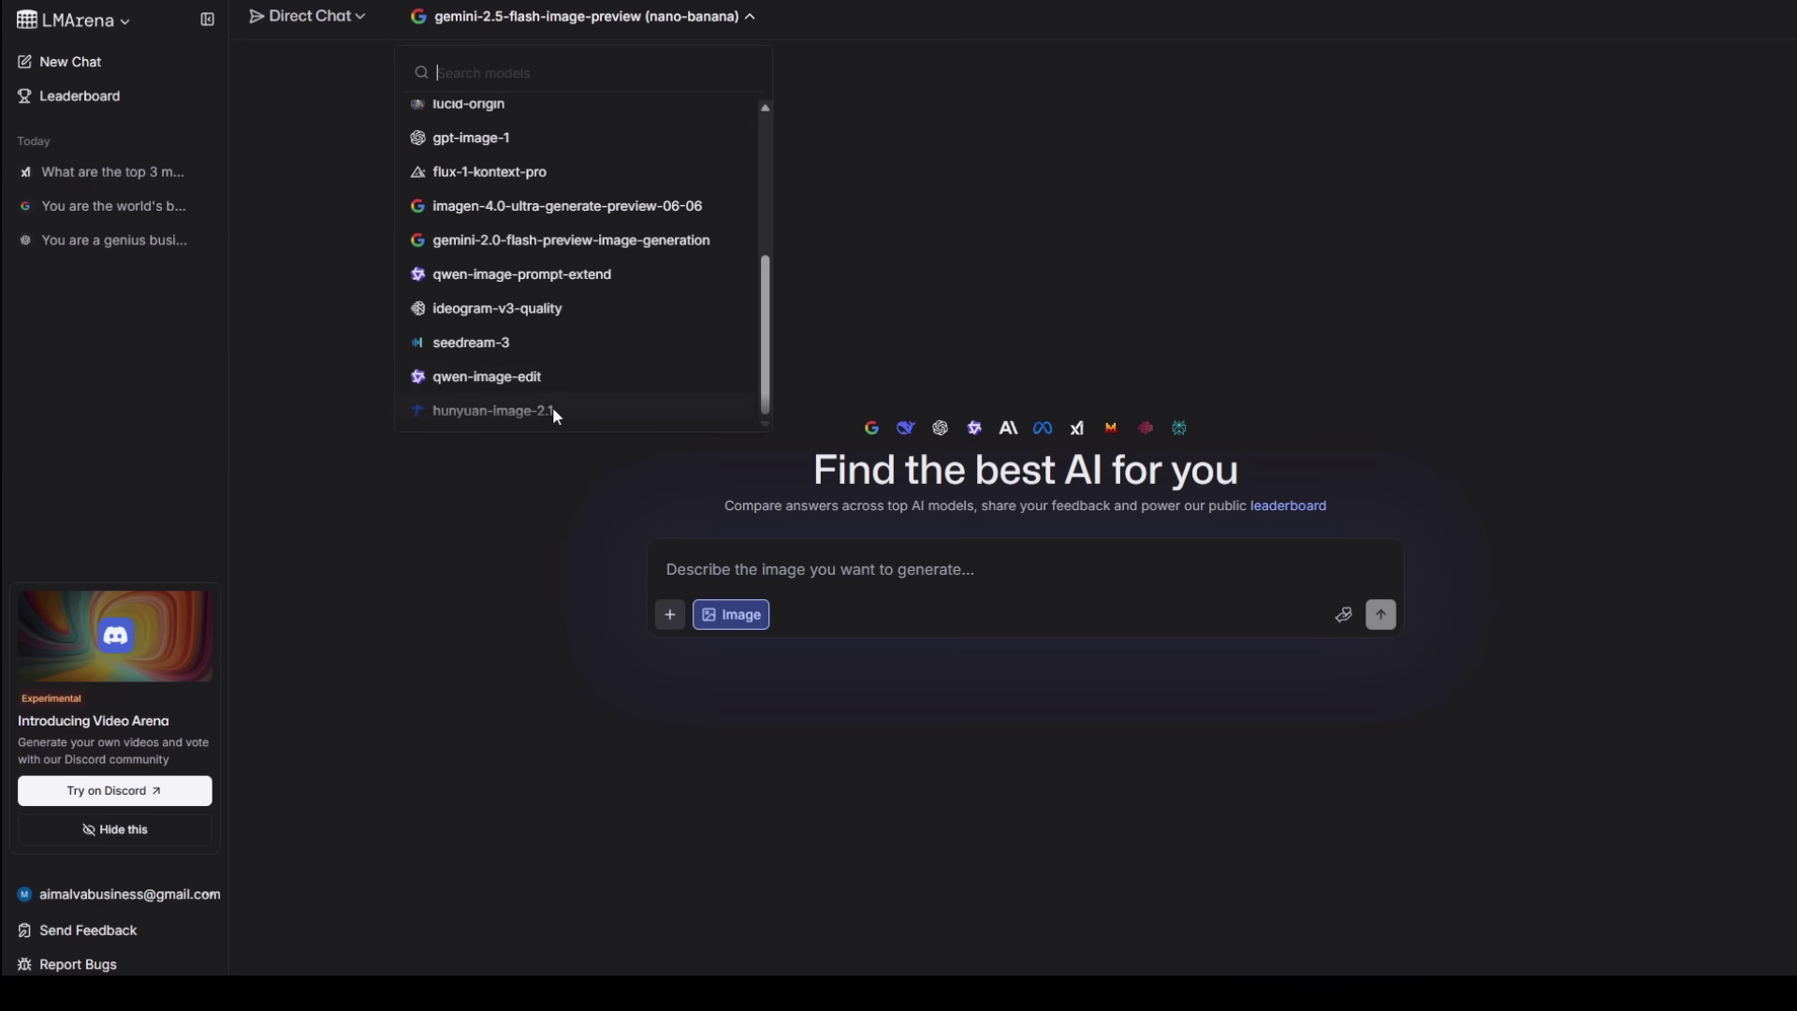
scroll(555, 401, up, 3)
scroll(533, 254, up, 2)
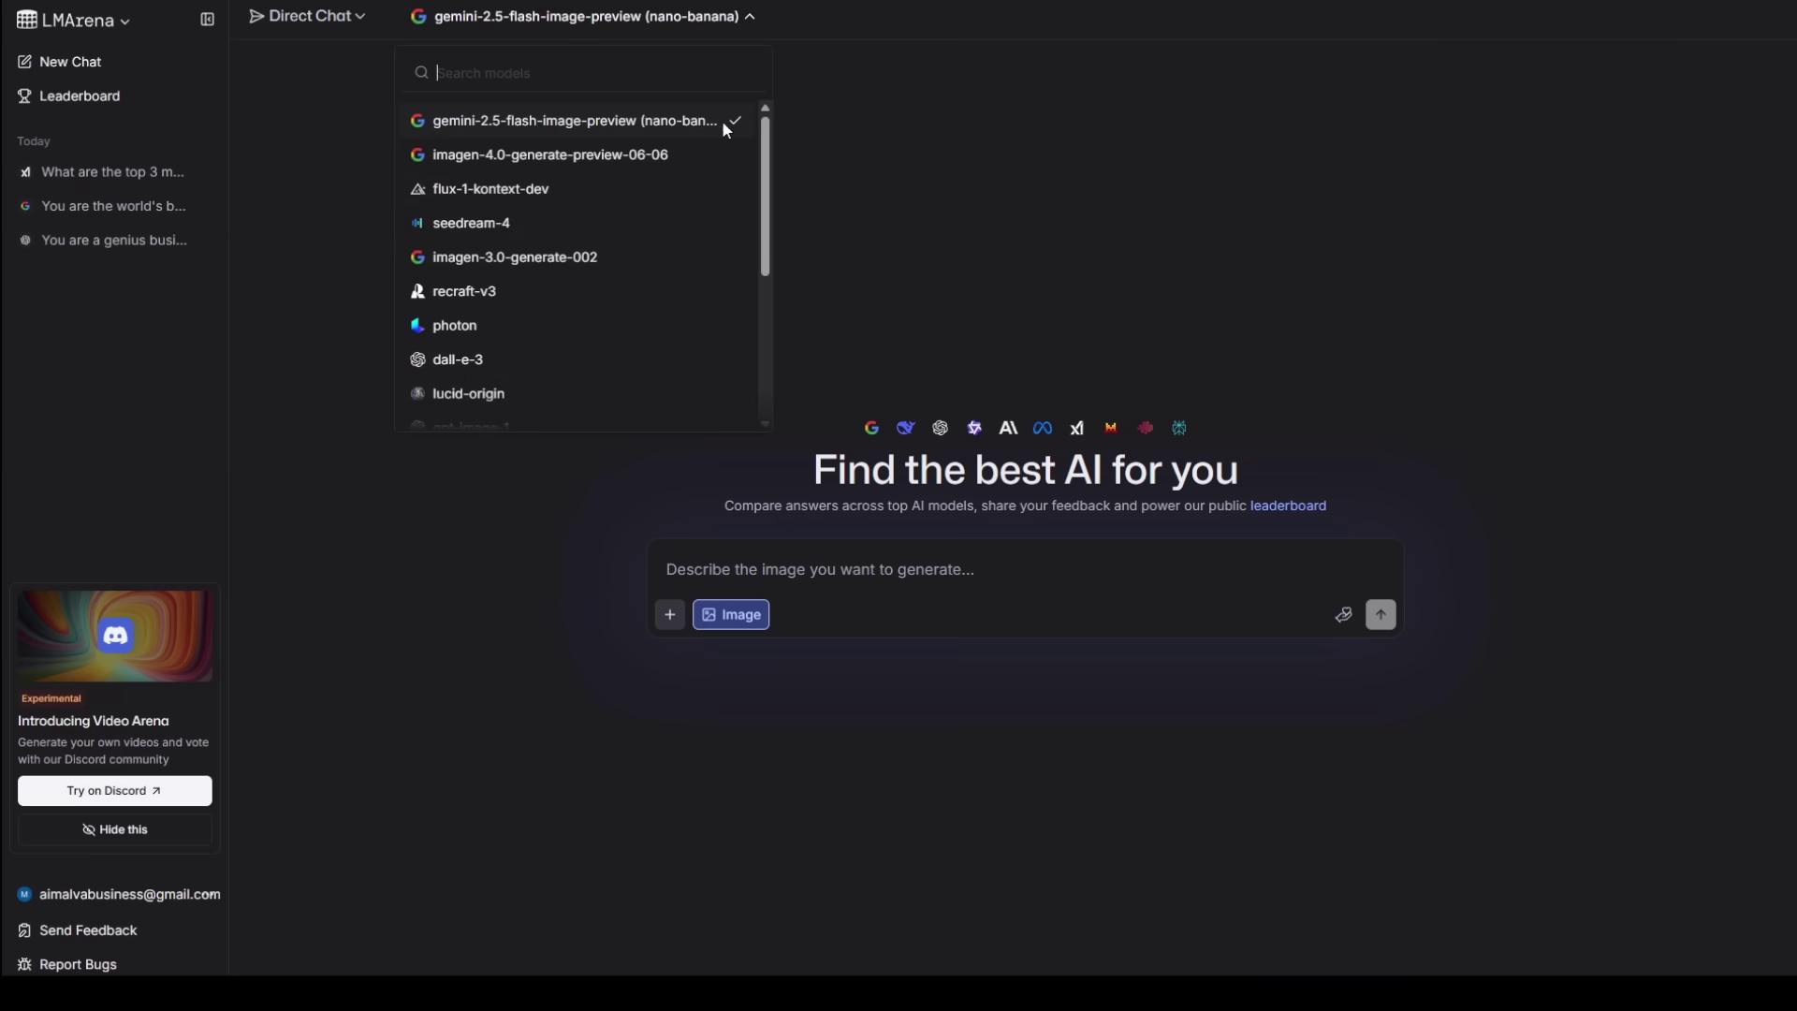
click(651, 122)
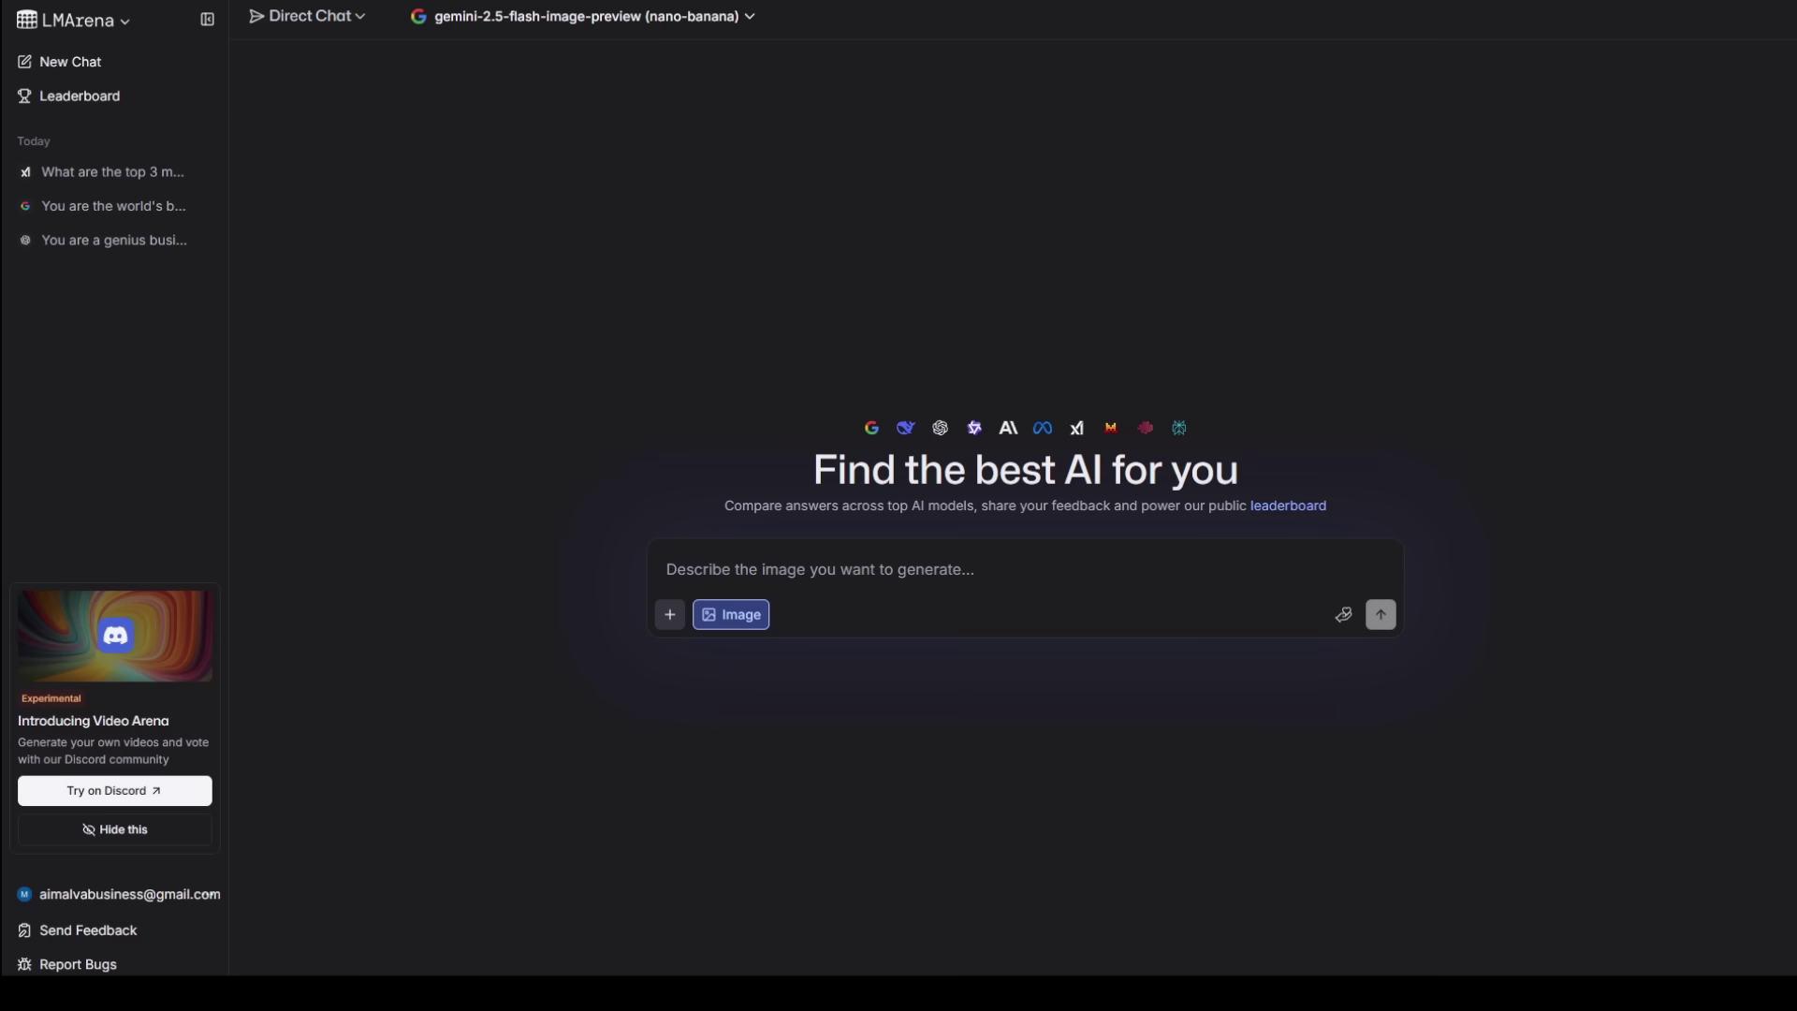
Send the astronaut-on-Mars image prompt, then the pagoda winter-scene edit request with its reference image.
text(Photorealistic image of an astronaut discovering a glowing, alien artifact on Mars, cinematic lighting.)
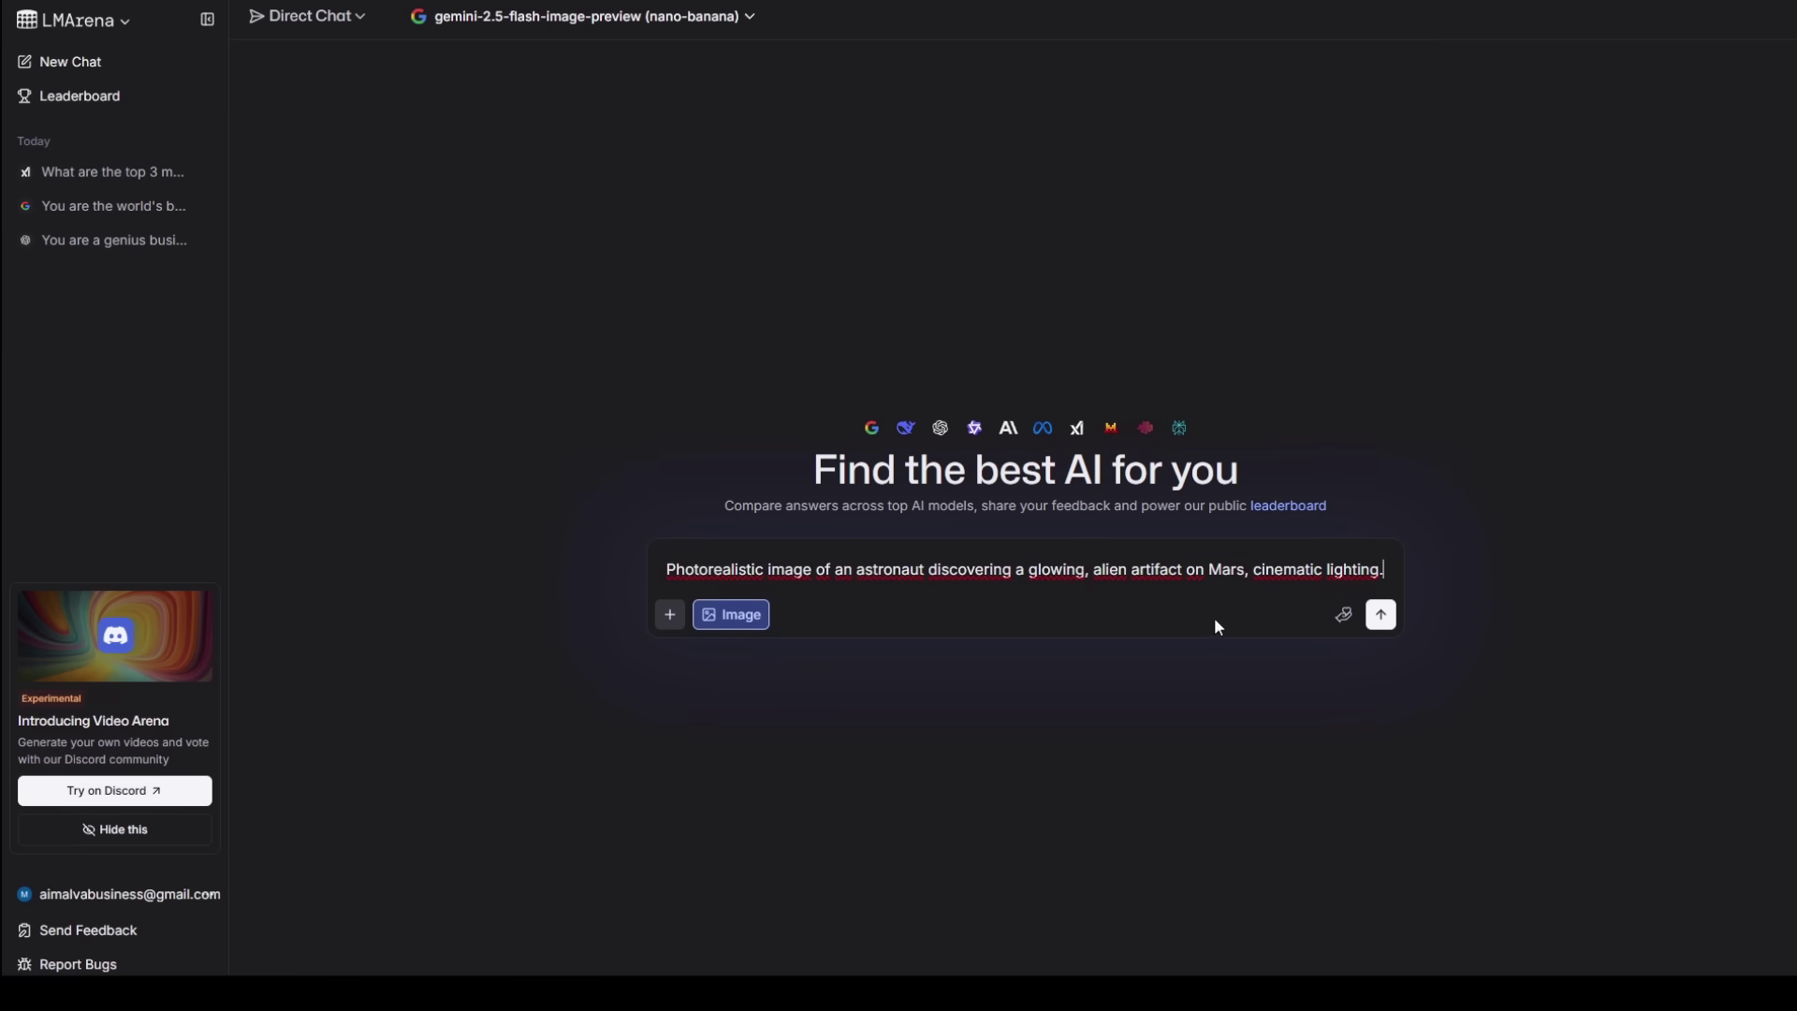
click(1383, 618)
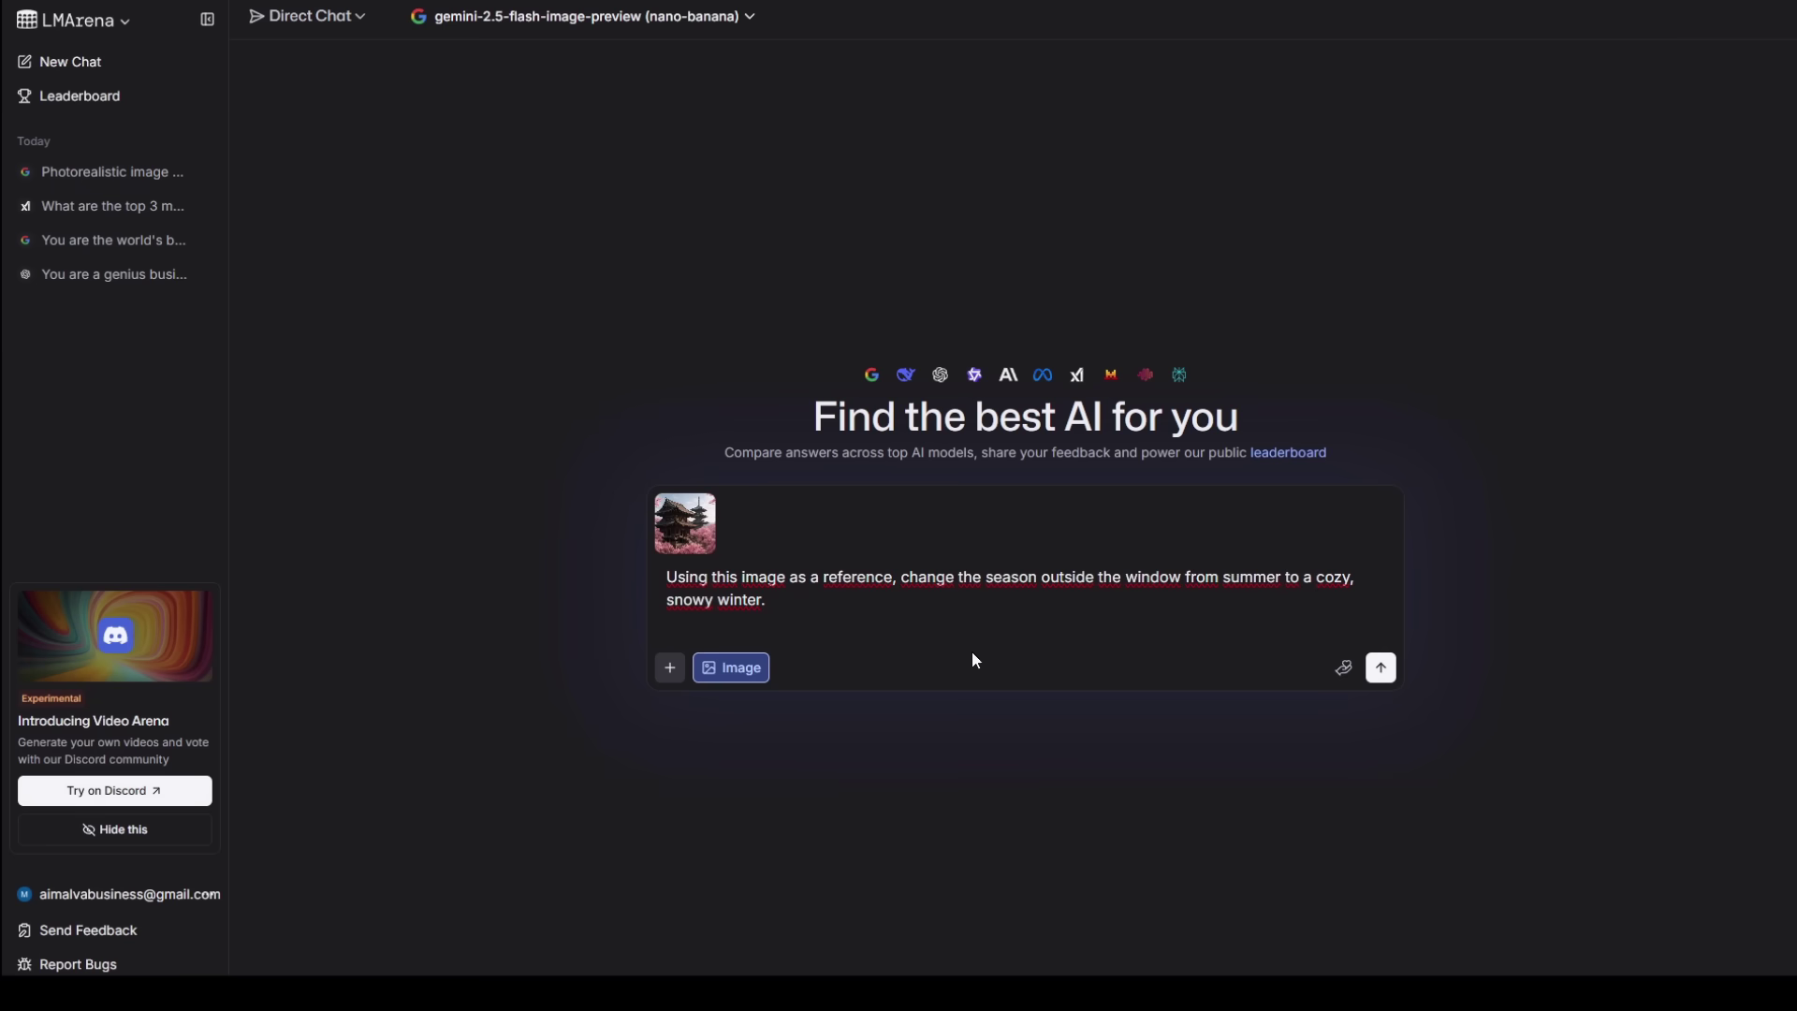
click(1381, 668)
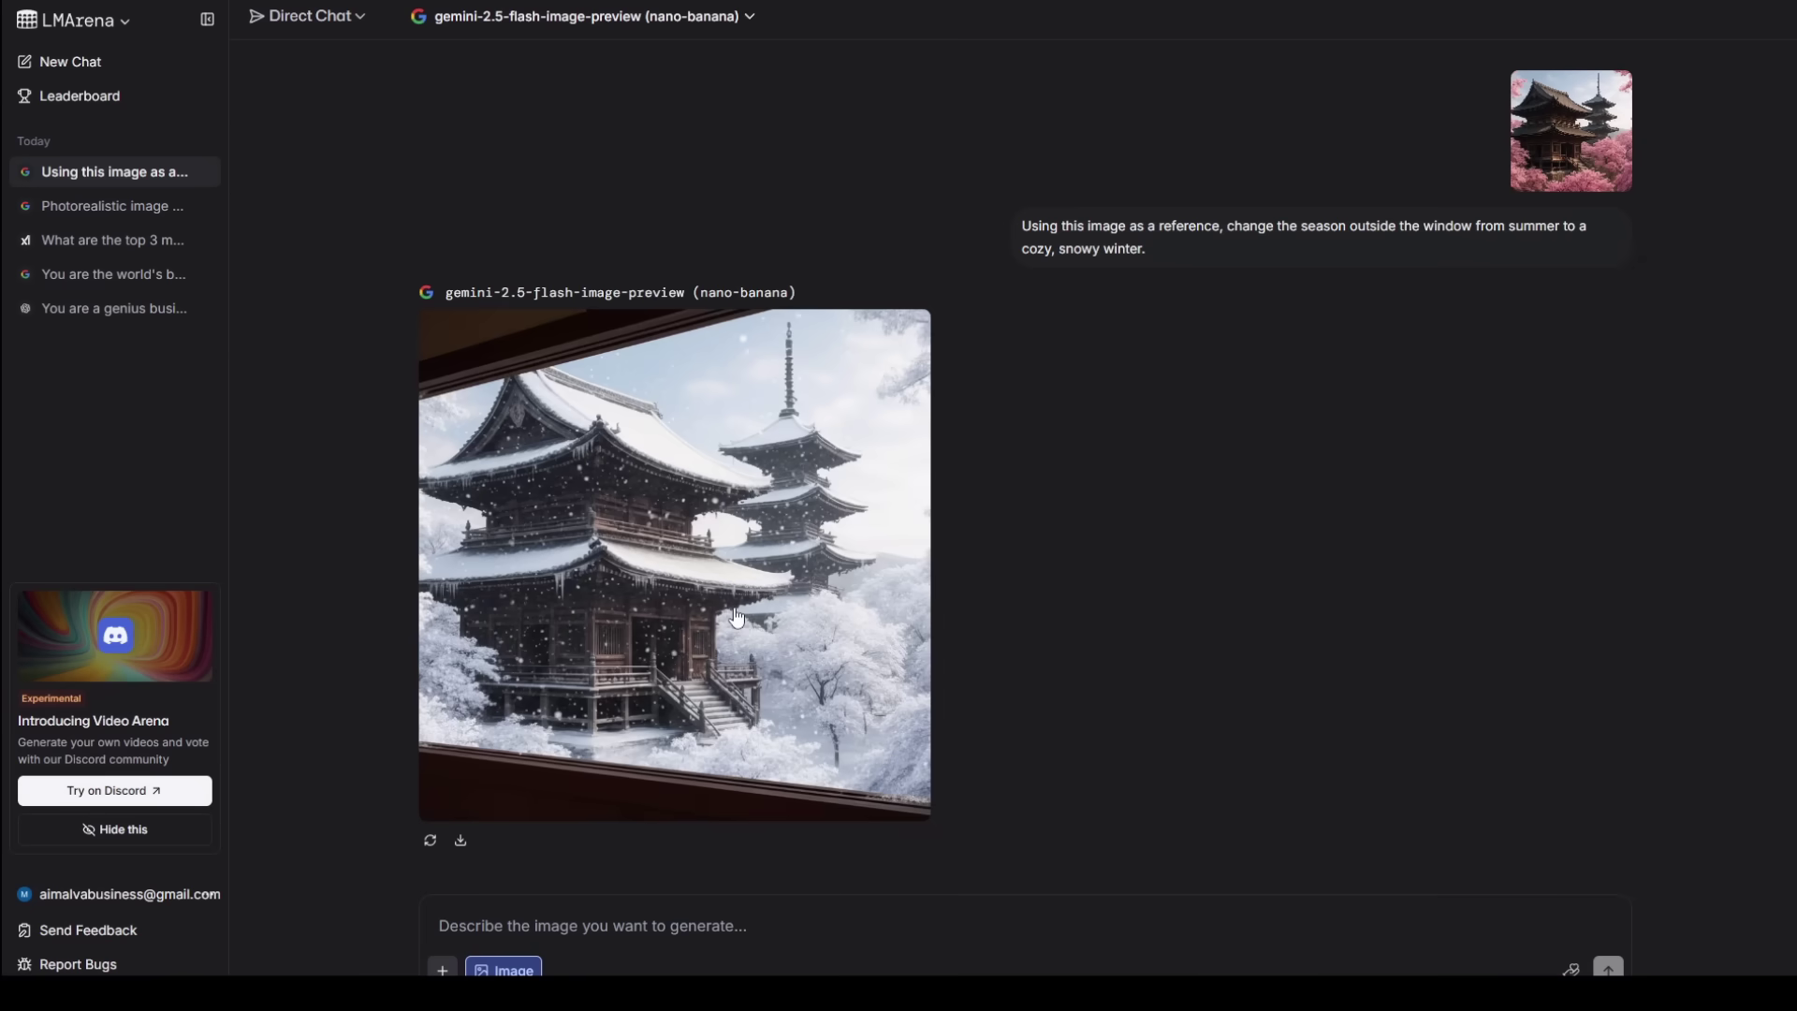
View the snowy pagoda result, then send the daily habit tracker request to the app builder.
click(790, 447)
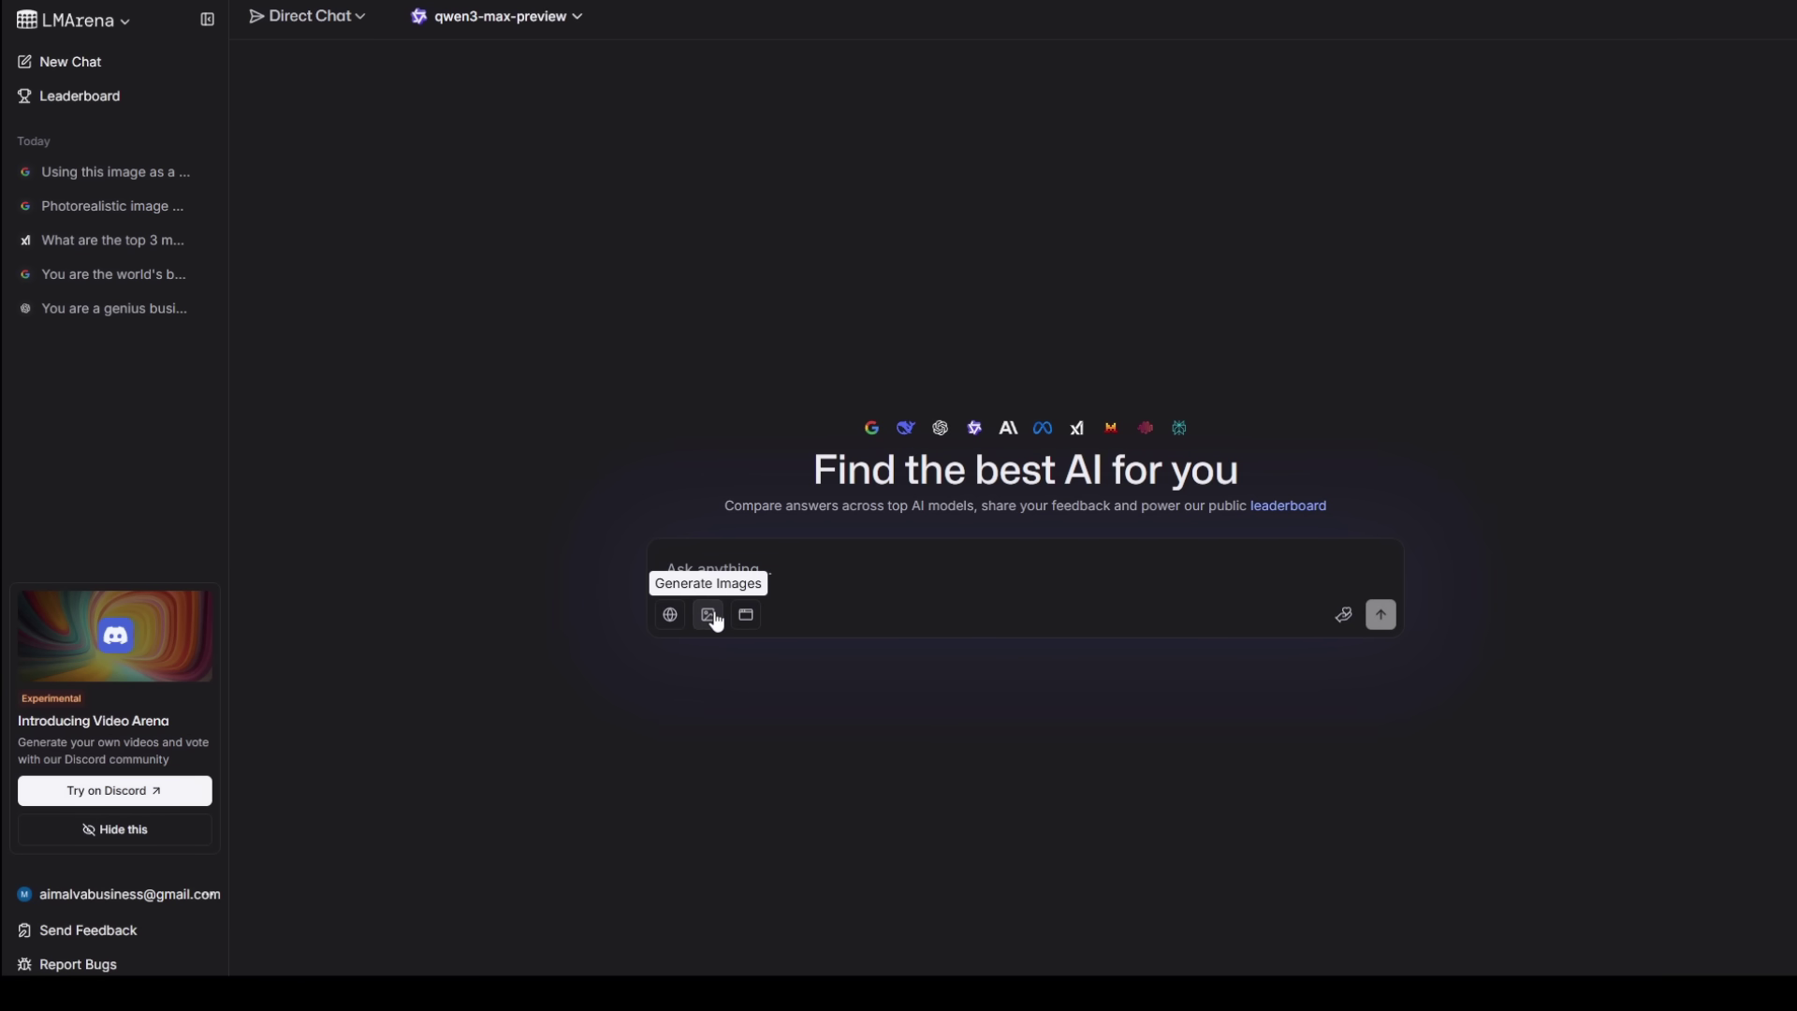
click(744, 613)
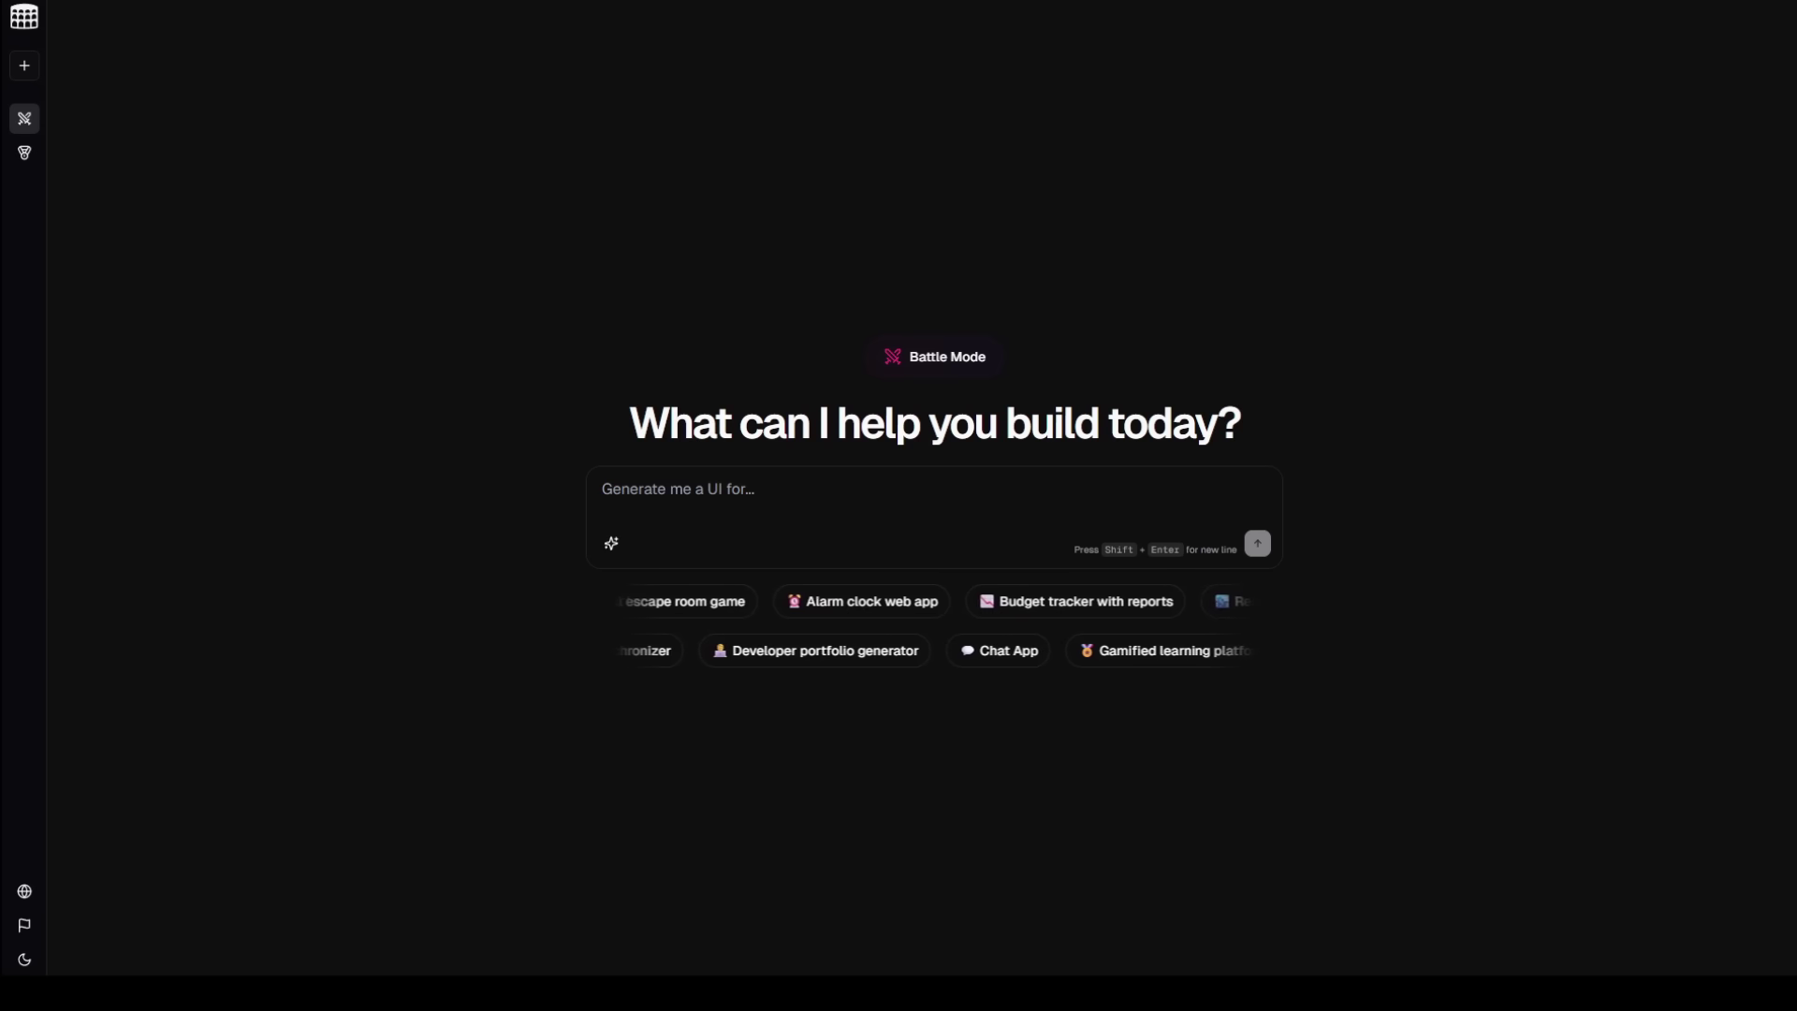
text(Create a simple web app that functions as a daily habit tracker.)
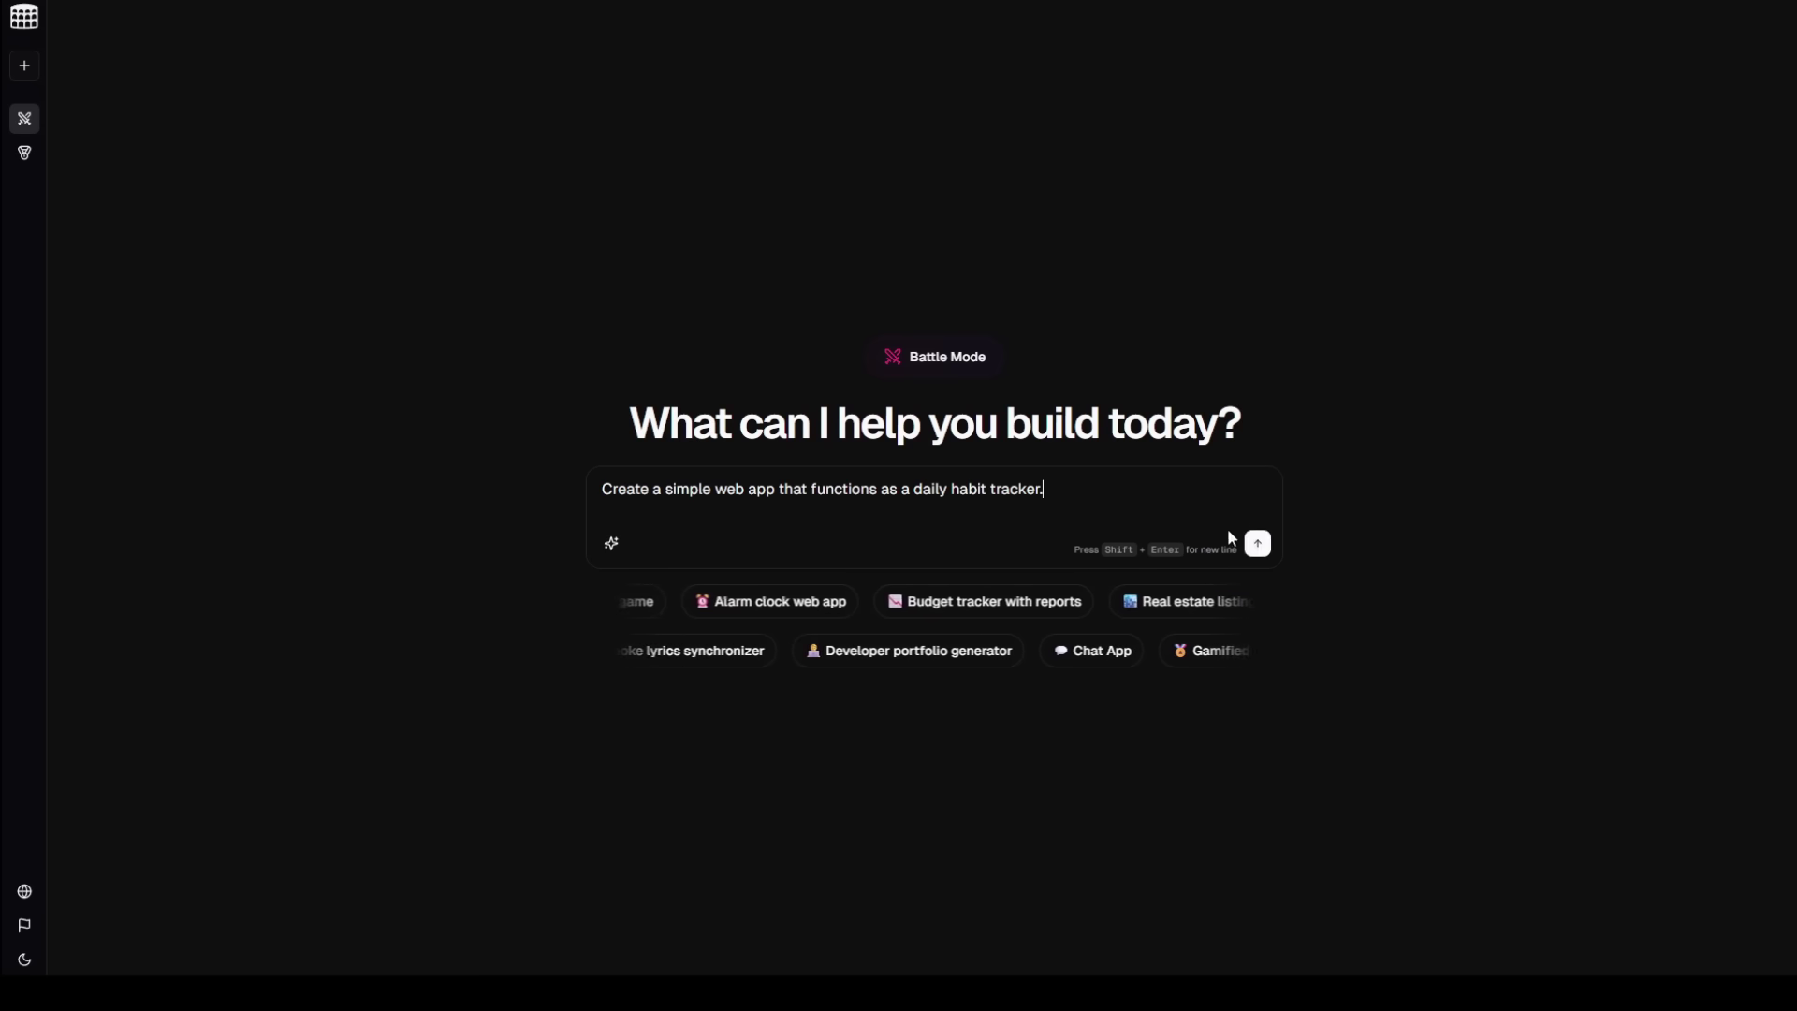
click(1257, 545)
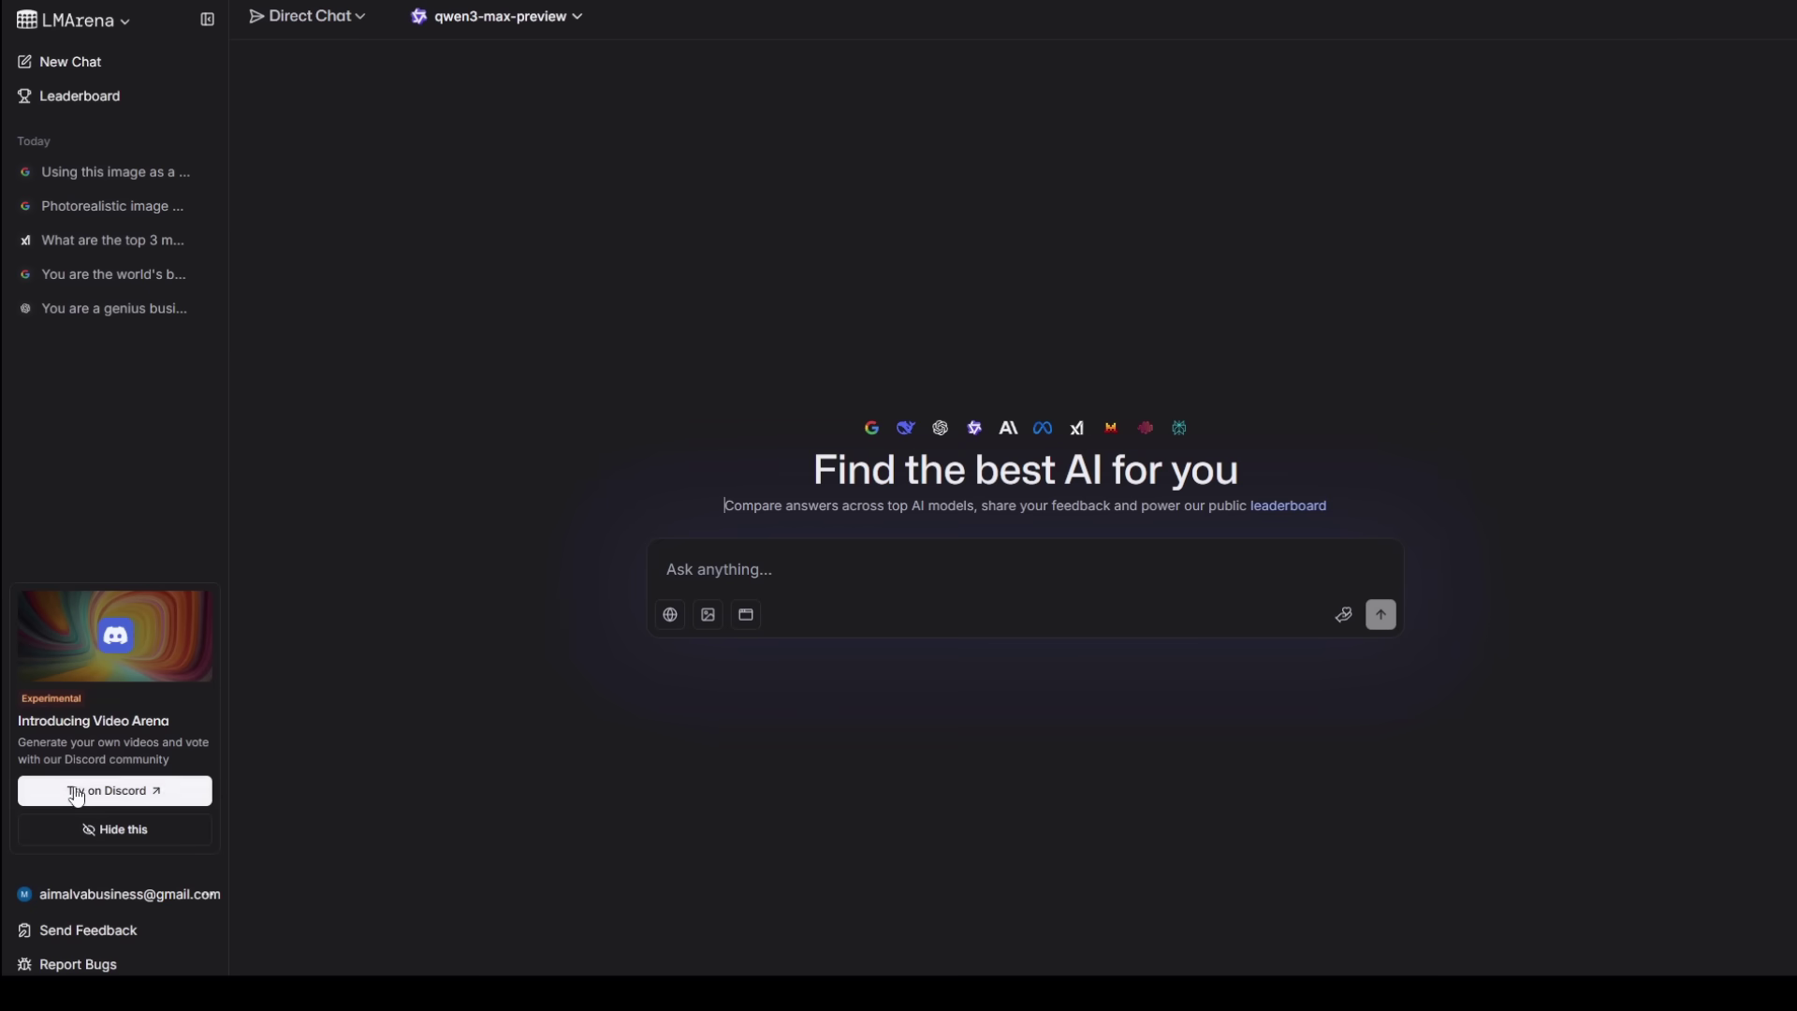
In the Discord video arena, send a /video request for a wolf howling at a cyberpunk moon.
click(77, 794)
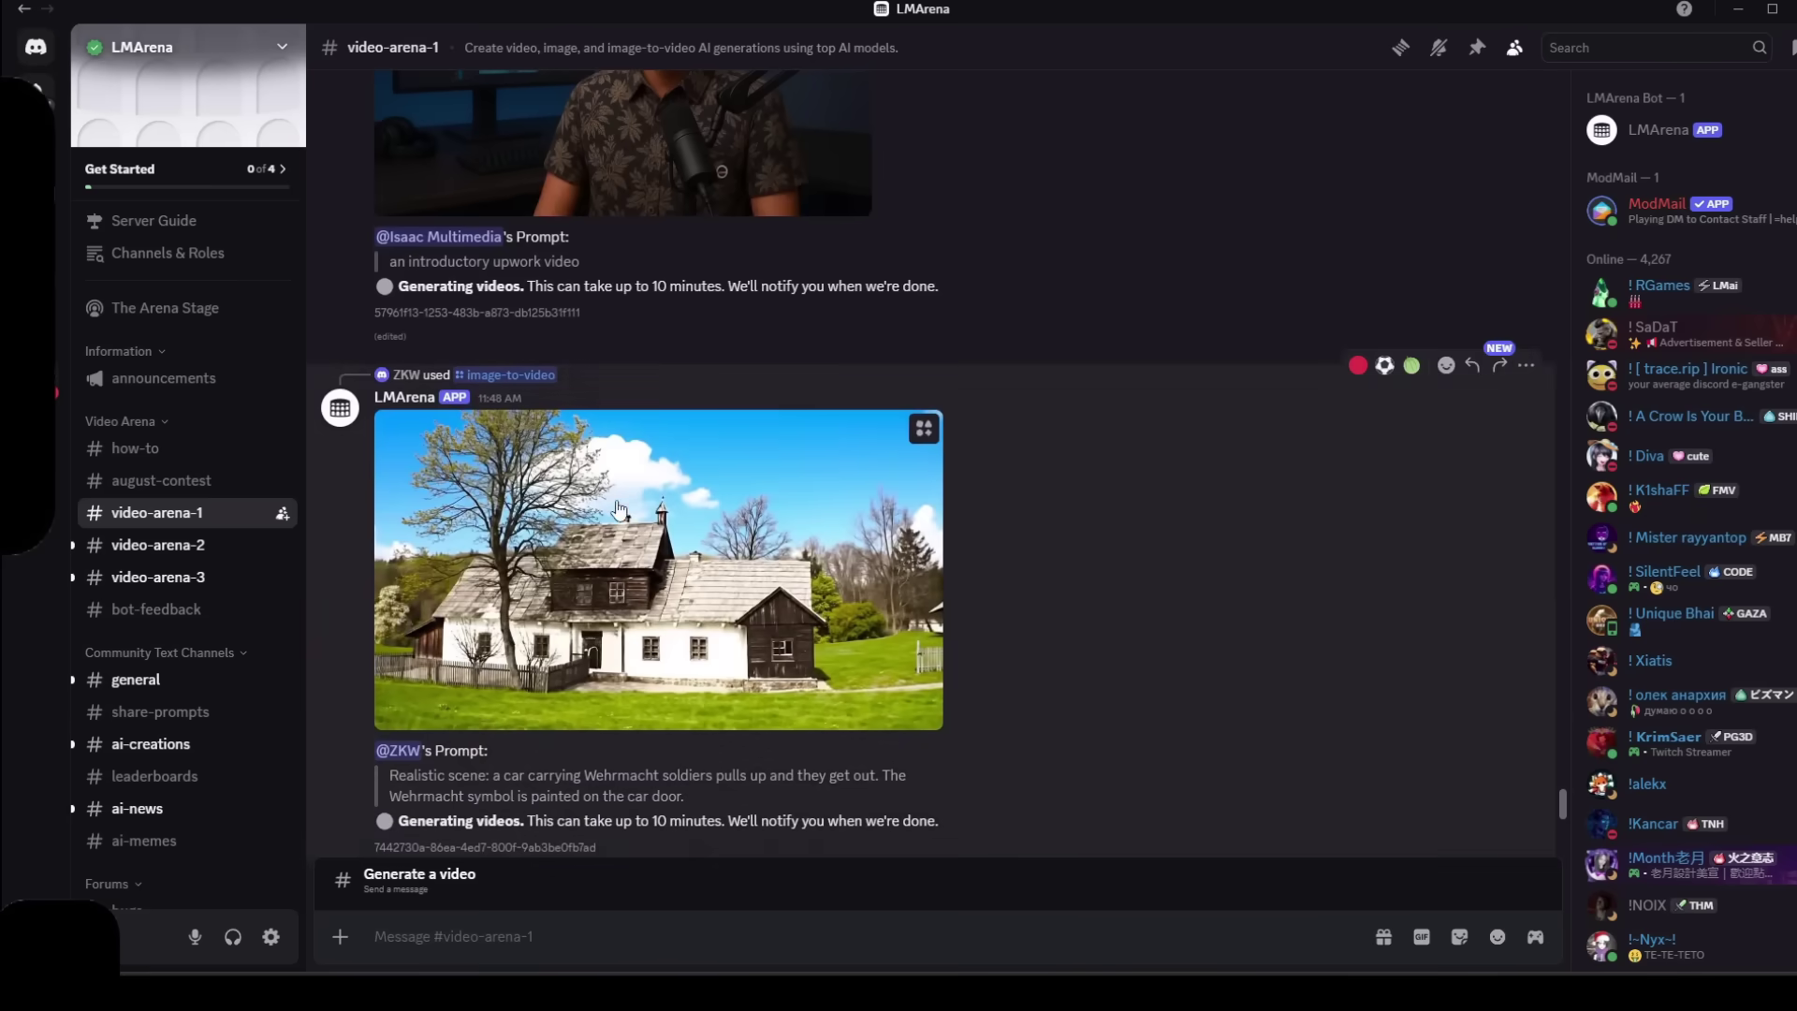
scroll(617, 509, up, 5)
scroll(664, 476, up, 5)
scroll(544, 503, up, 5)
click(943, 579)
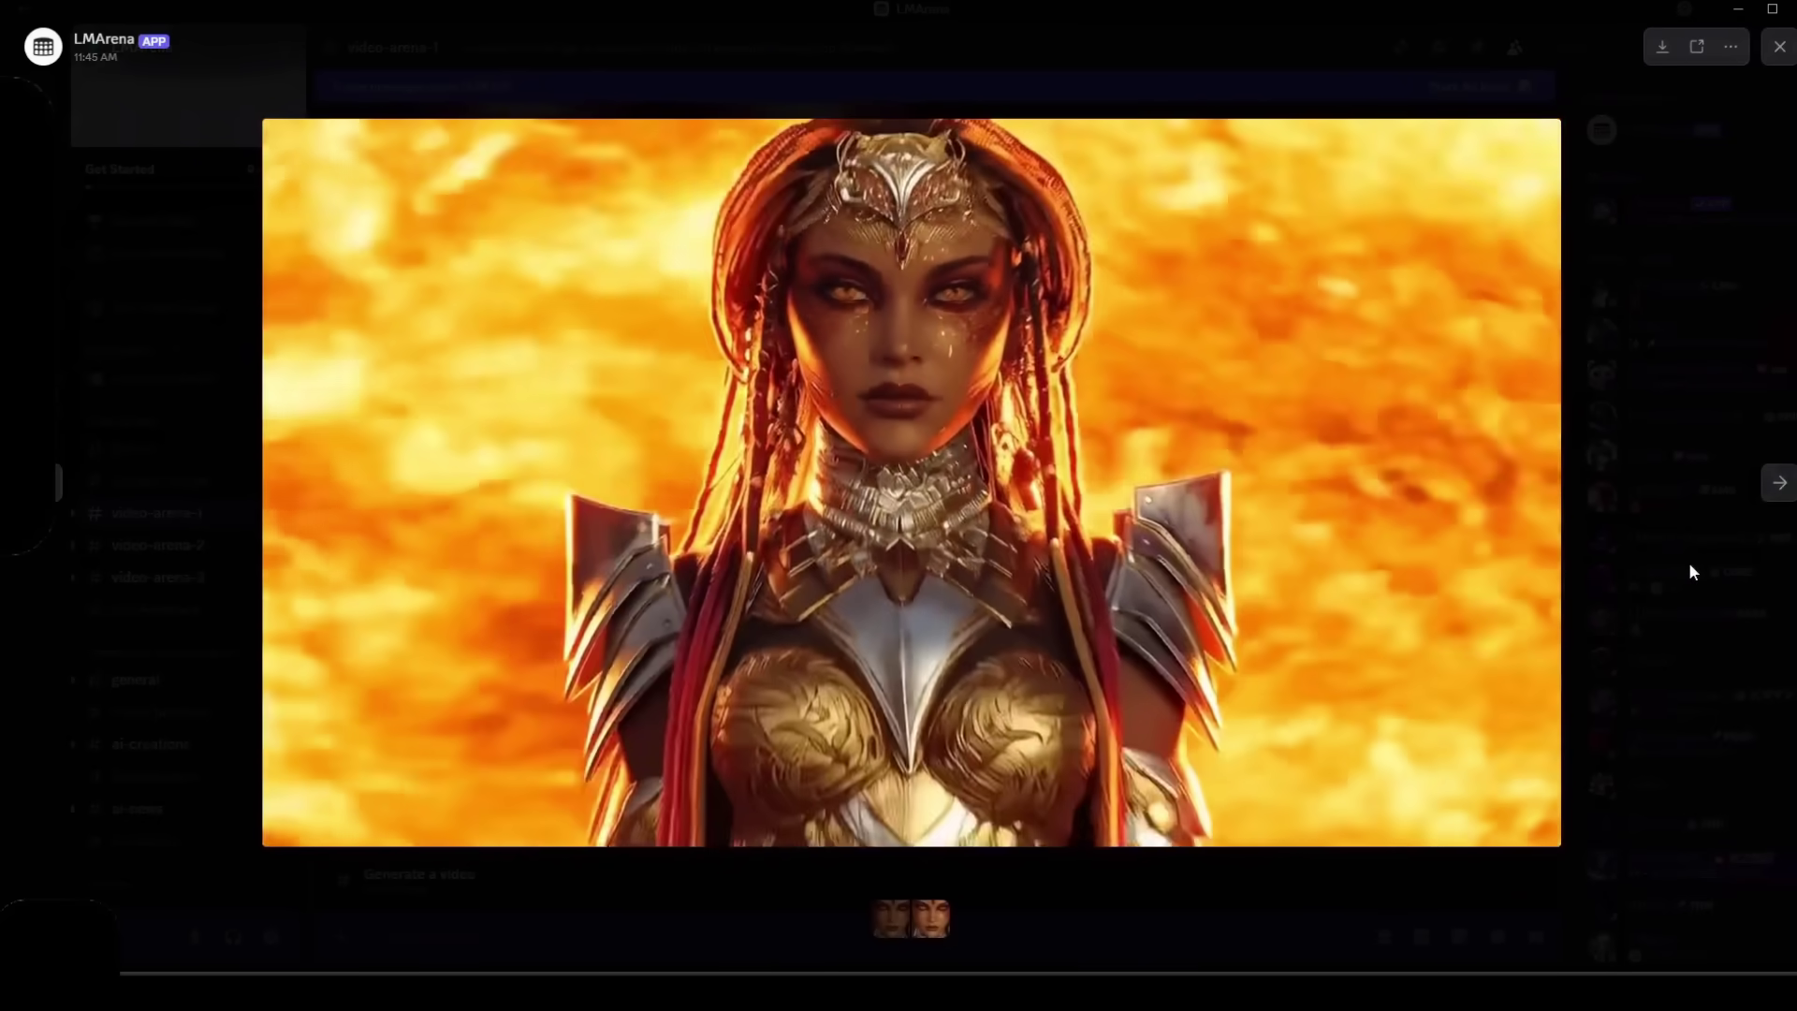
click(1690, 571)
text(/video)
key(Tab)
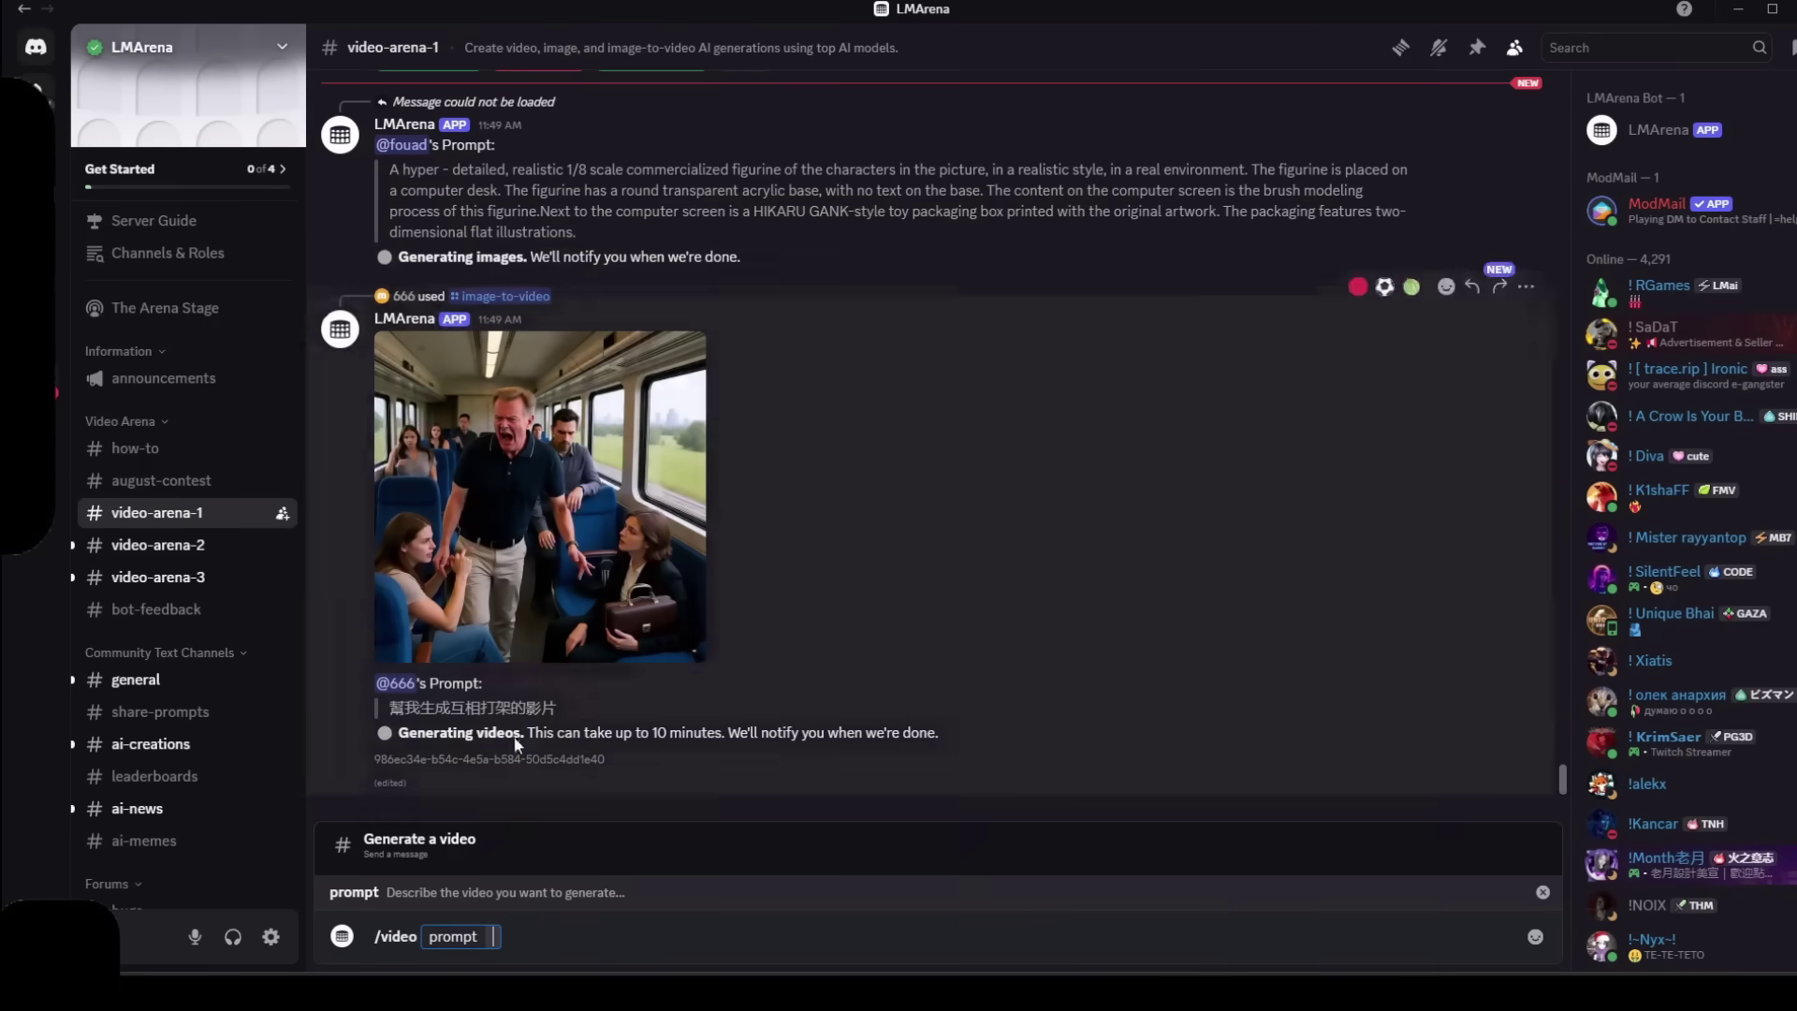
text(A cinematic, slow-motion shot of a wolf howling at a futuristic, cyberpunk moon.)
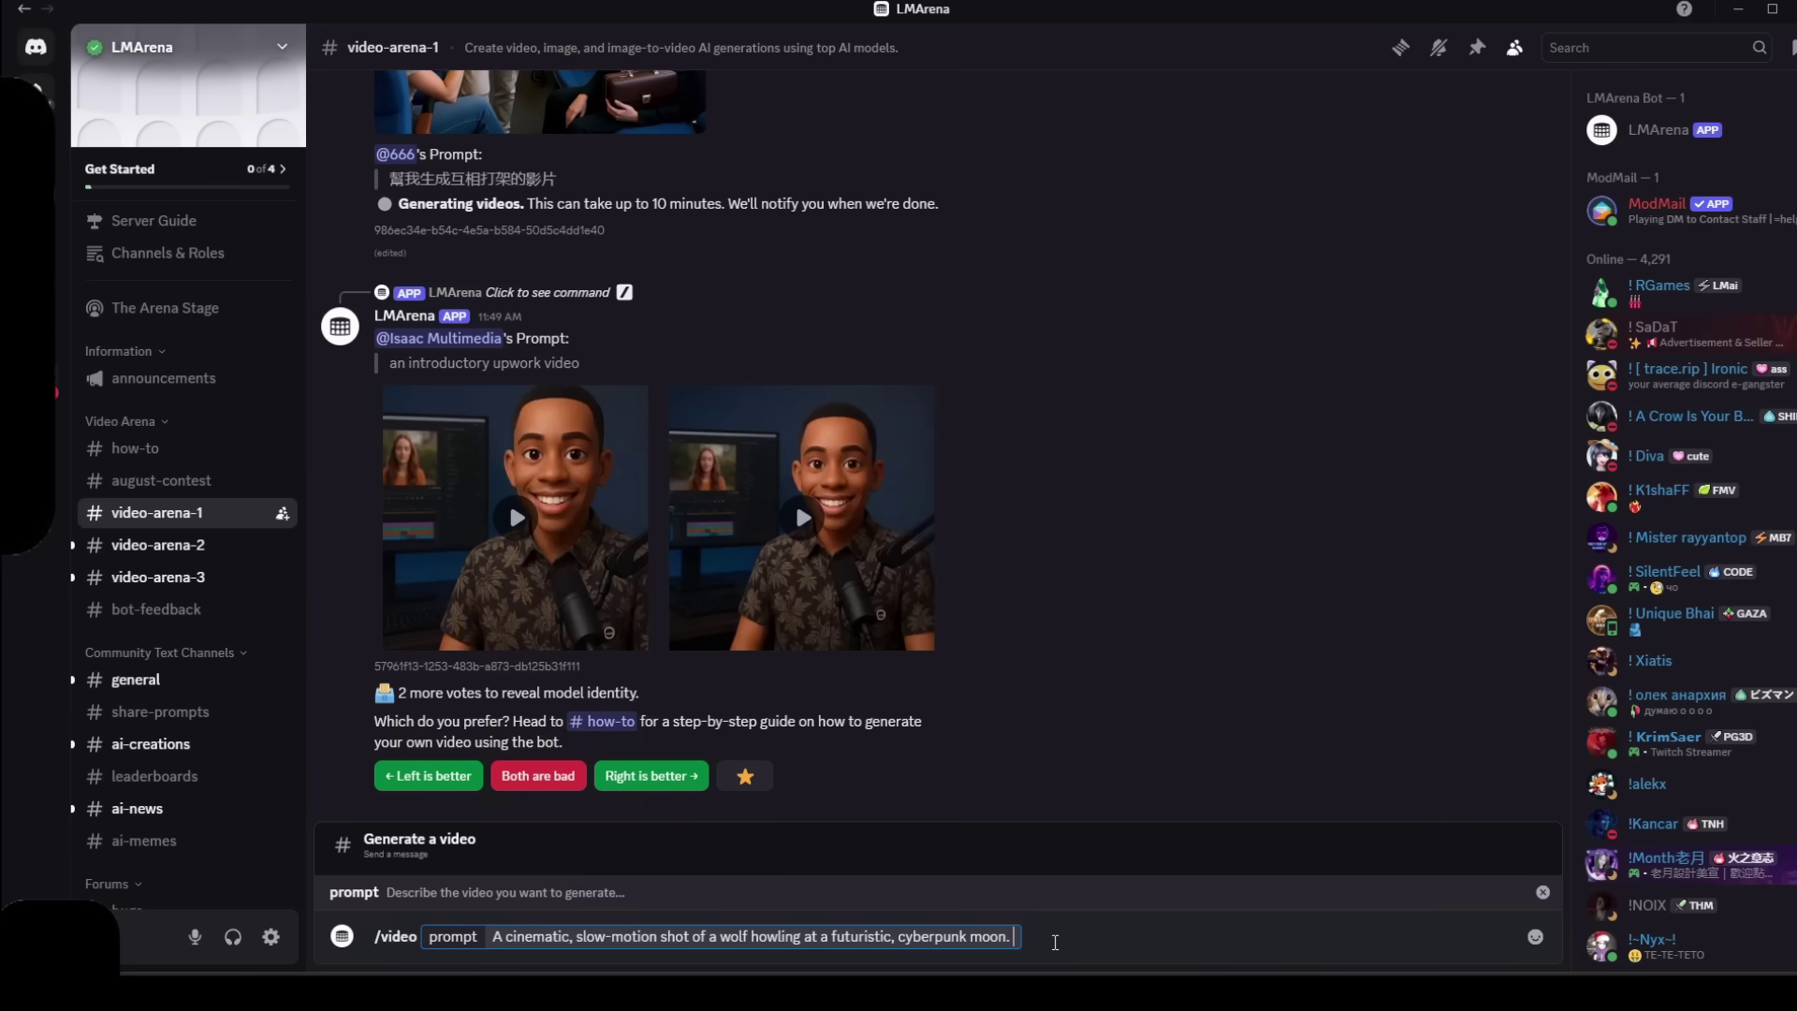
key(Return)
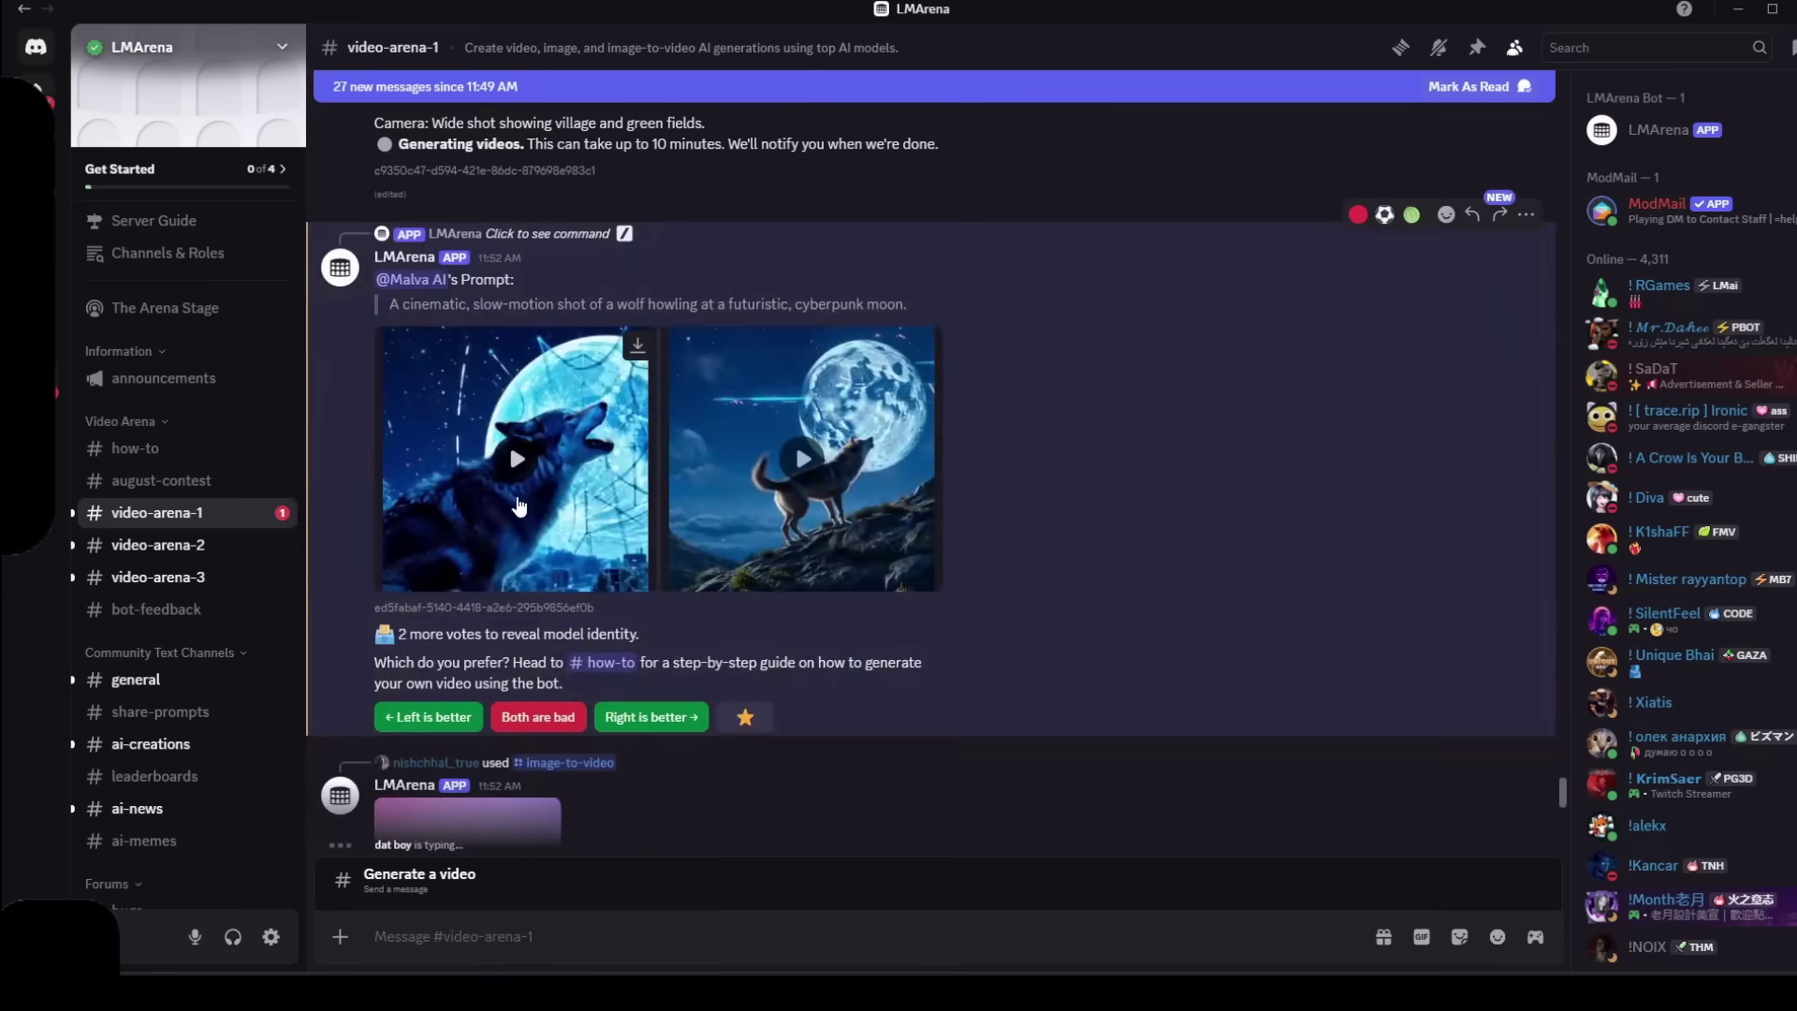
Watch the two competing wolf videos enlarged, one after the other.
click(518, 506)
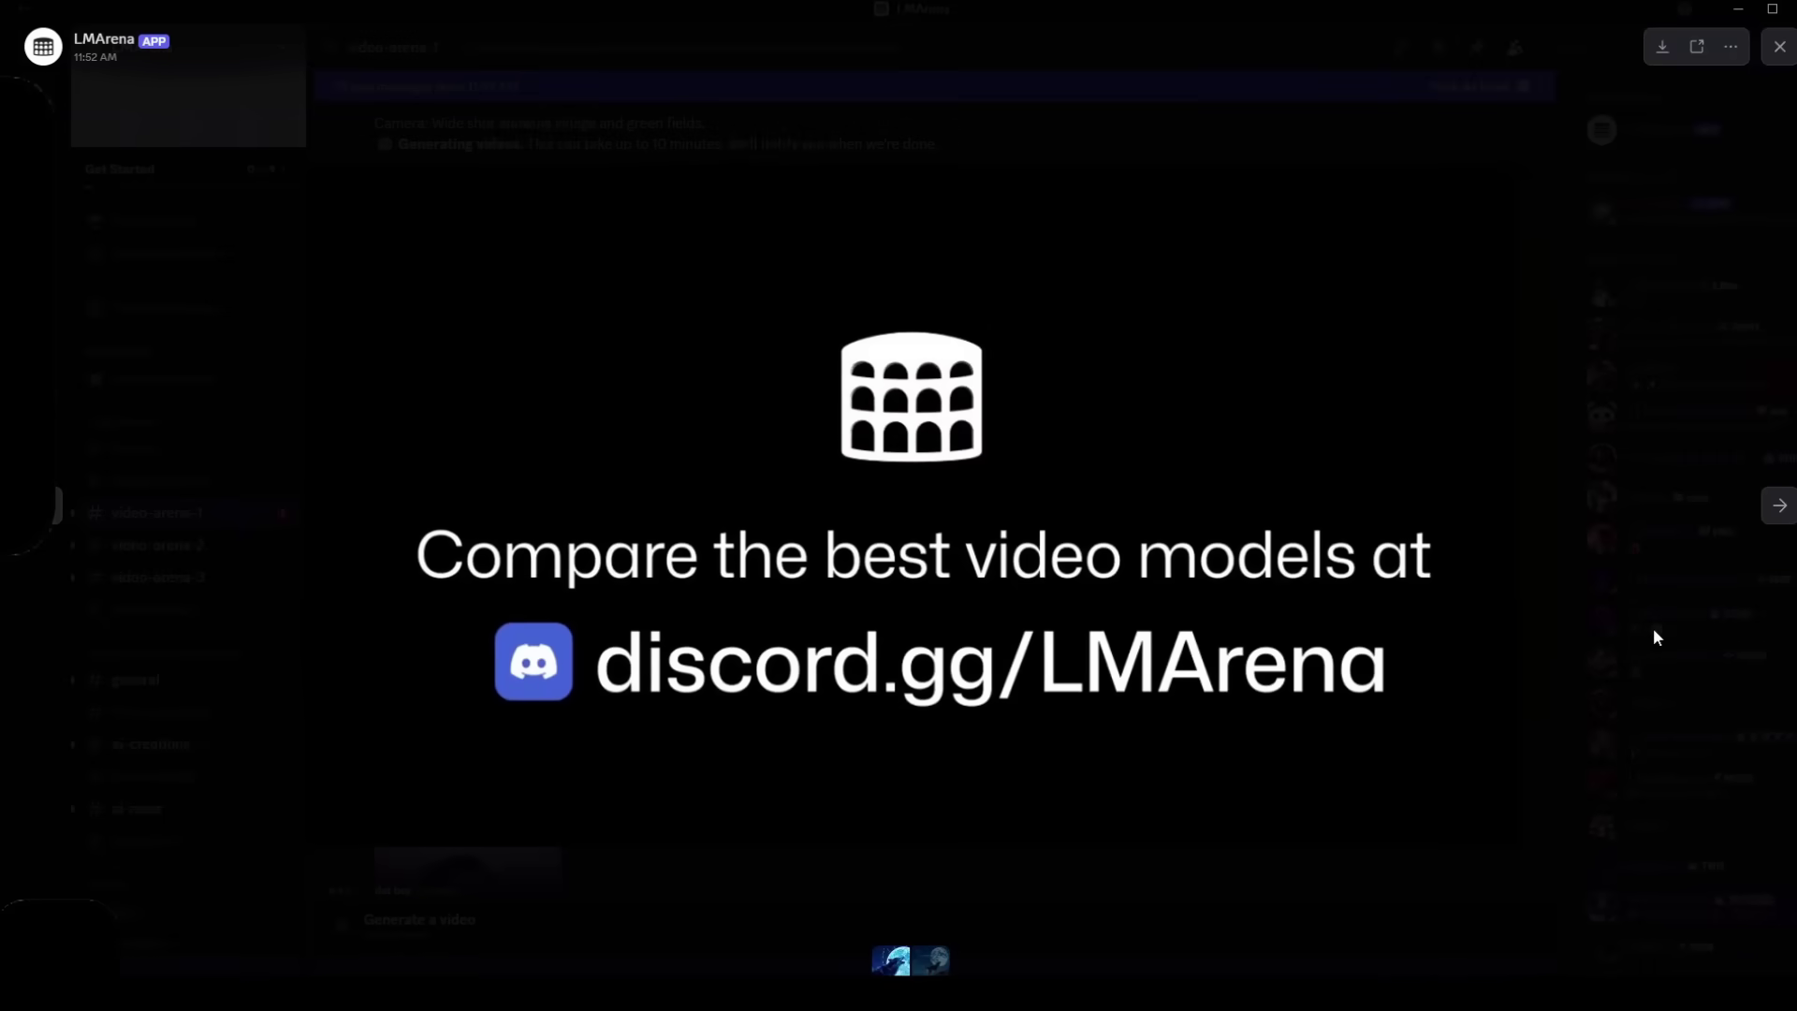
click(1530, 617)
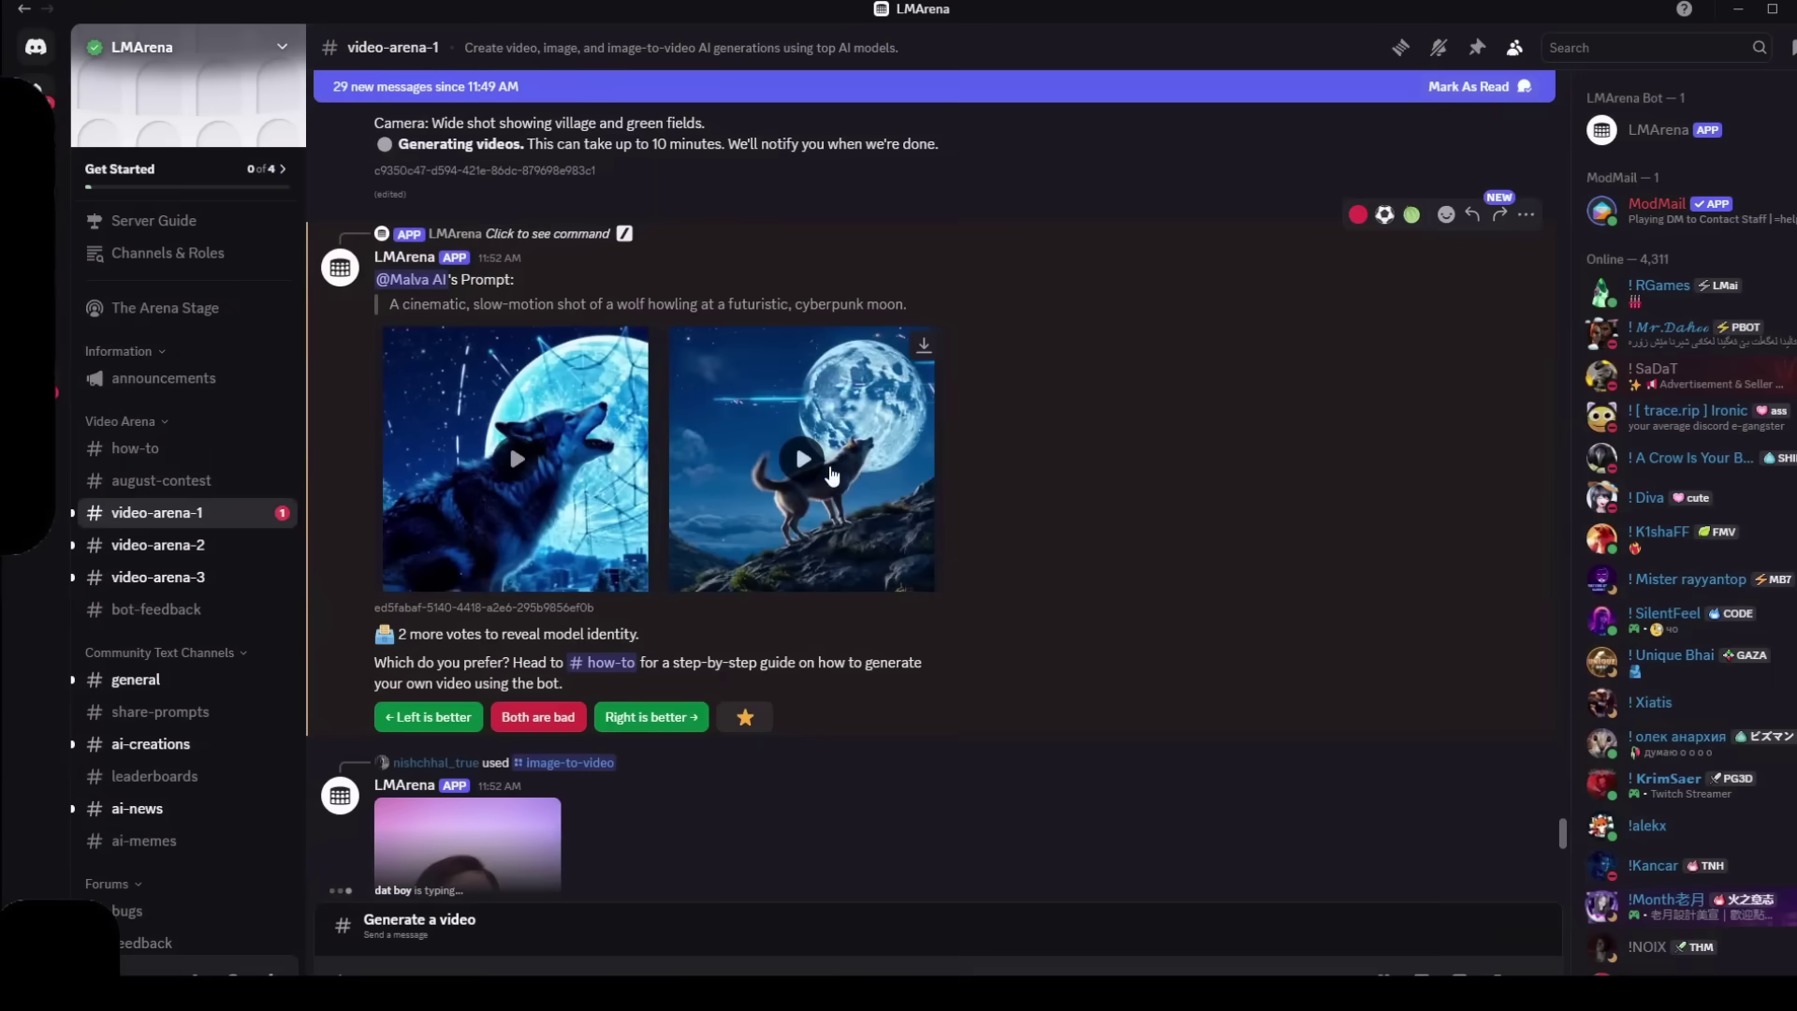
click(926, 481)
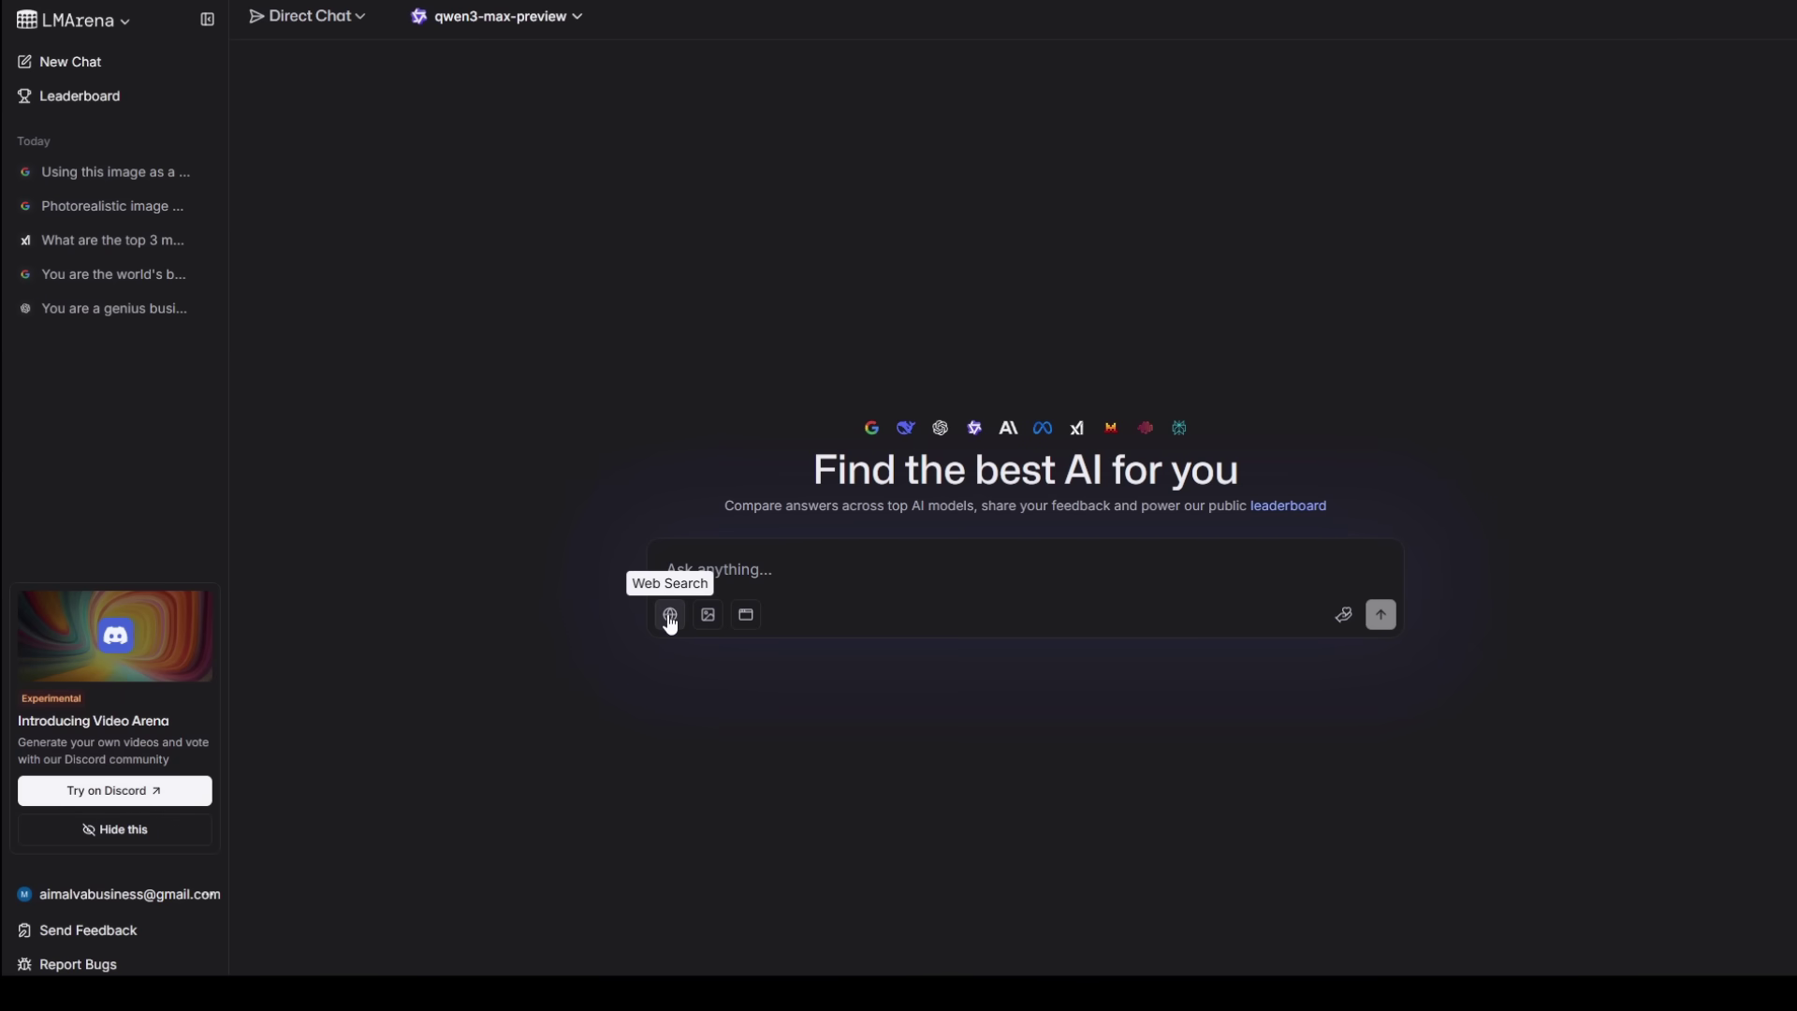
Ask gpt-5-search with web search for five Atlantis facts and a 60-second Shorts script.
click(669, 614)
click(538, 20)
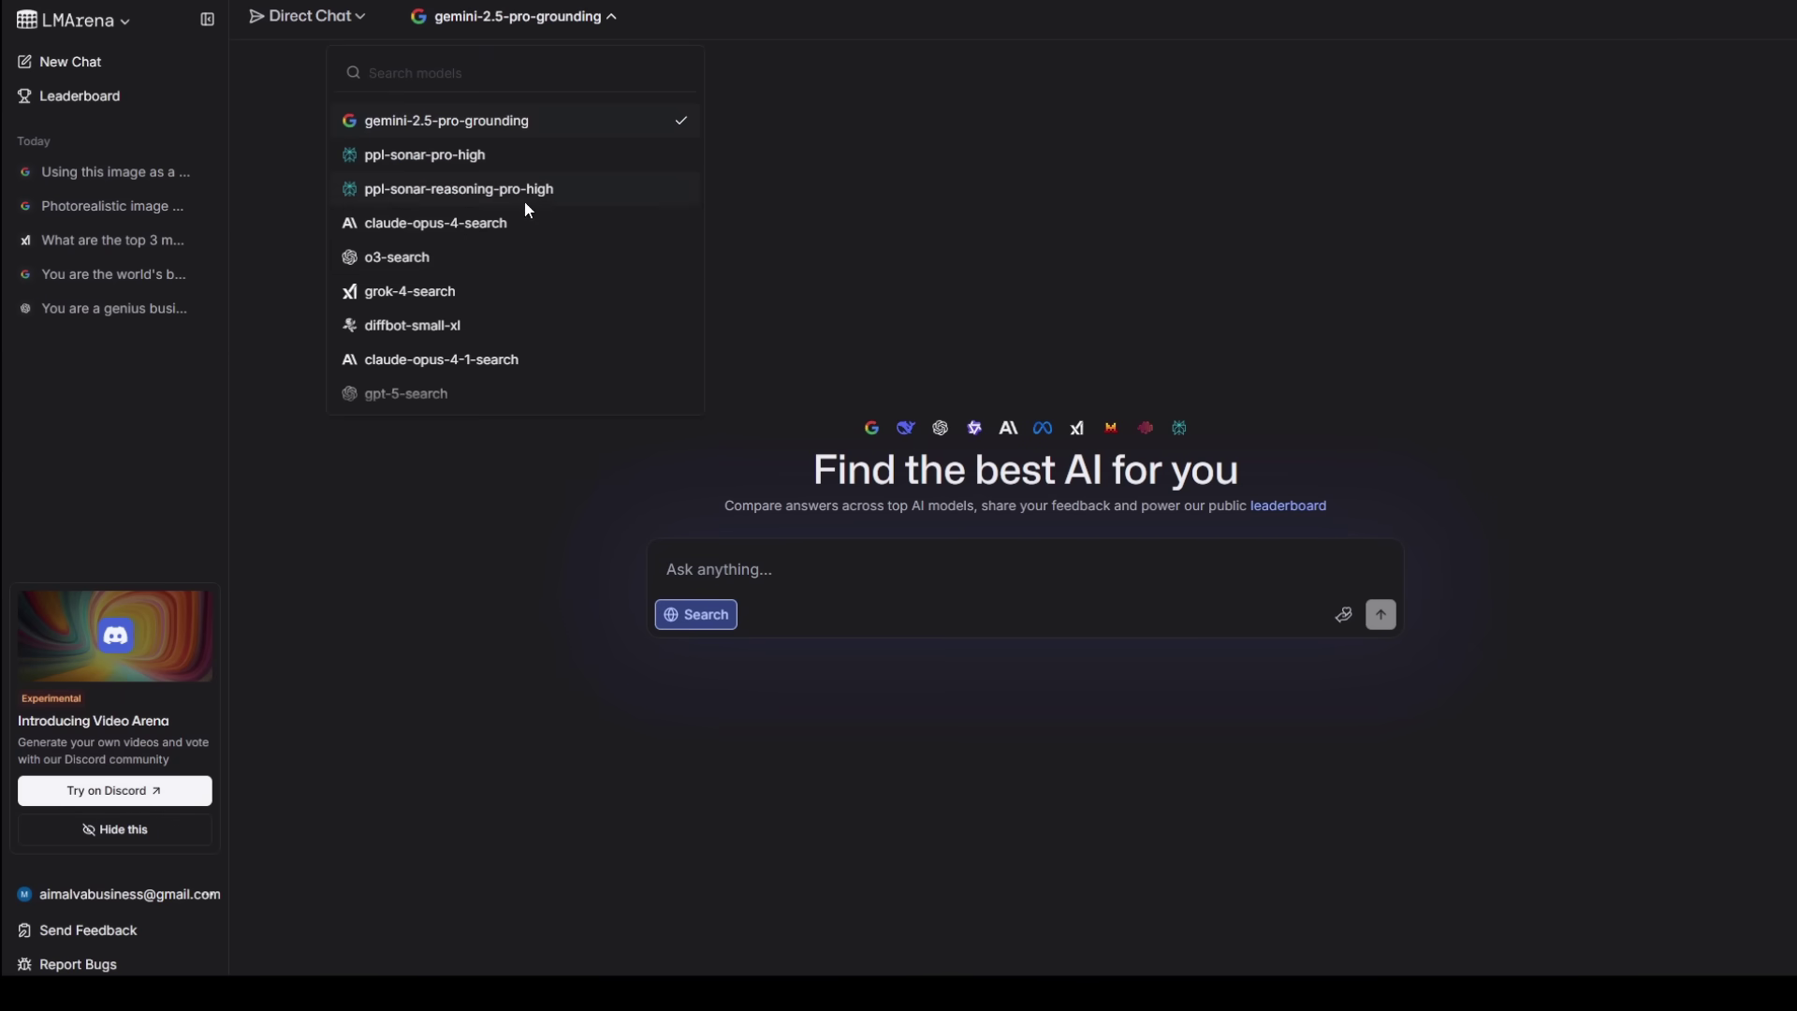
click(428, 396)
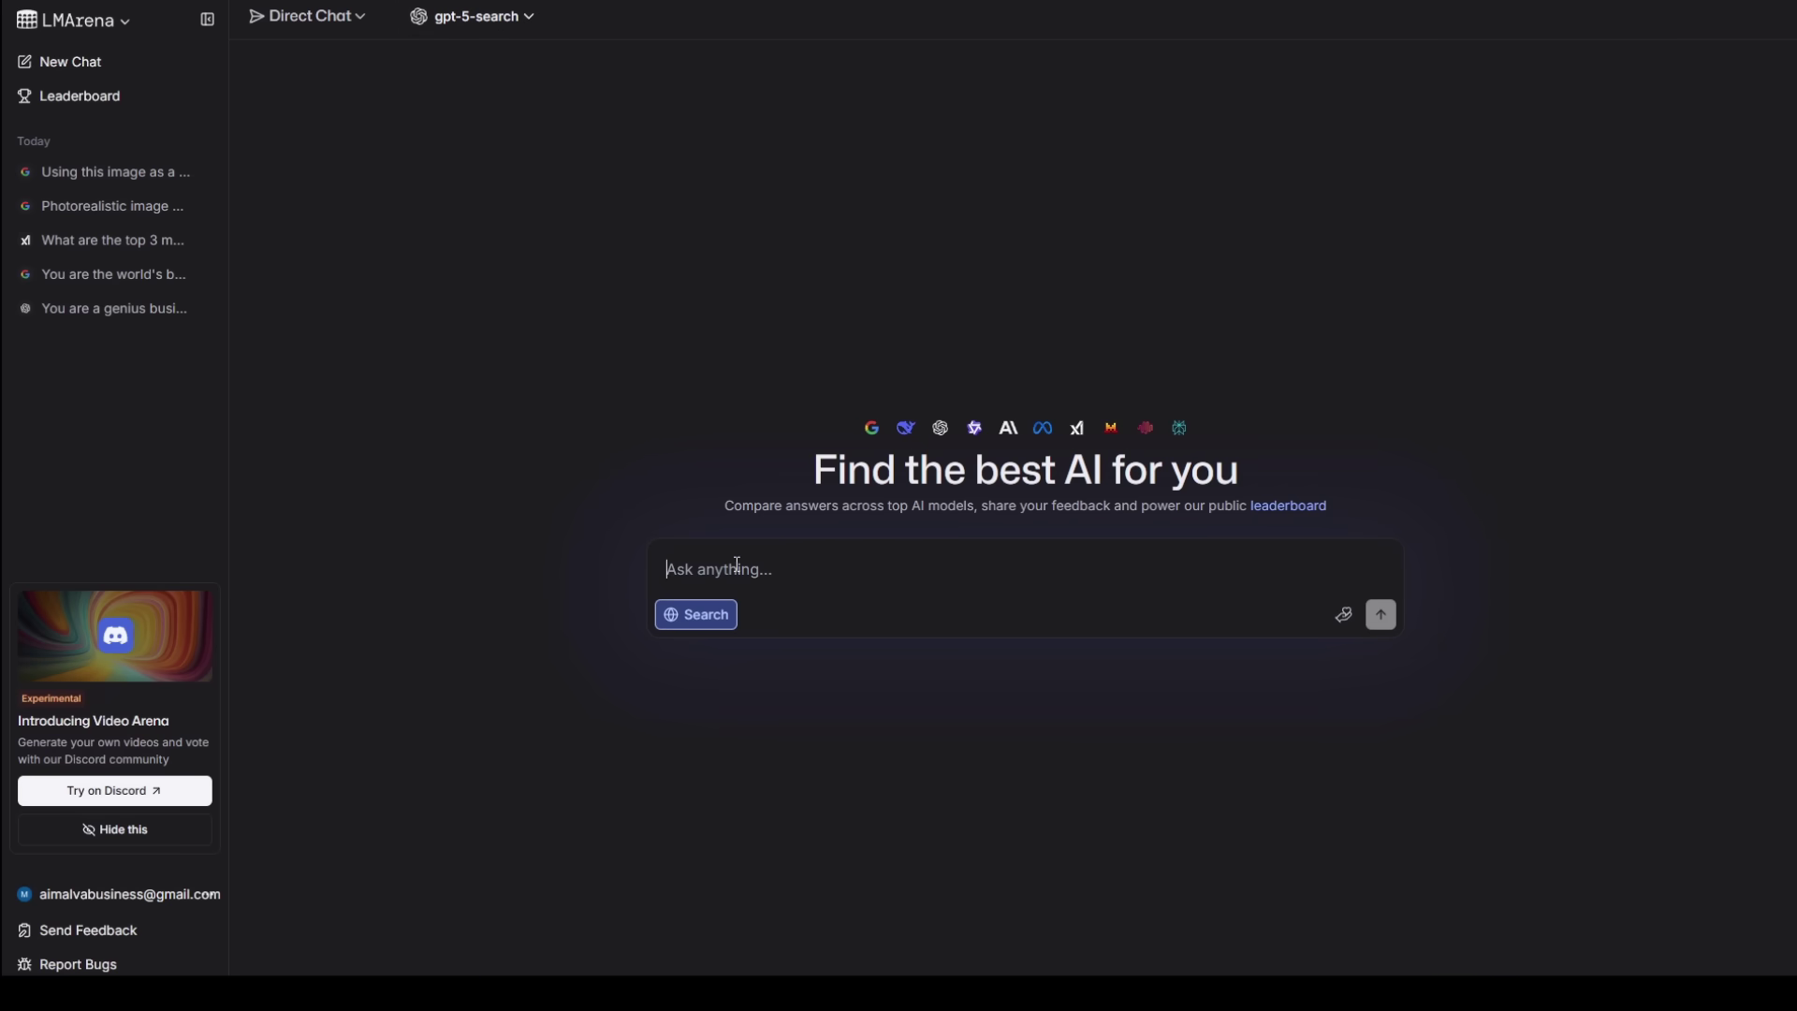
text(You are a viral YouTube Shorts scriptwriter. Research 5 fascinating, little-known facts about the lost city of Atlantis and write a mysterious, epic 60-second script for a YouTube Short.)
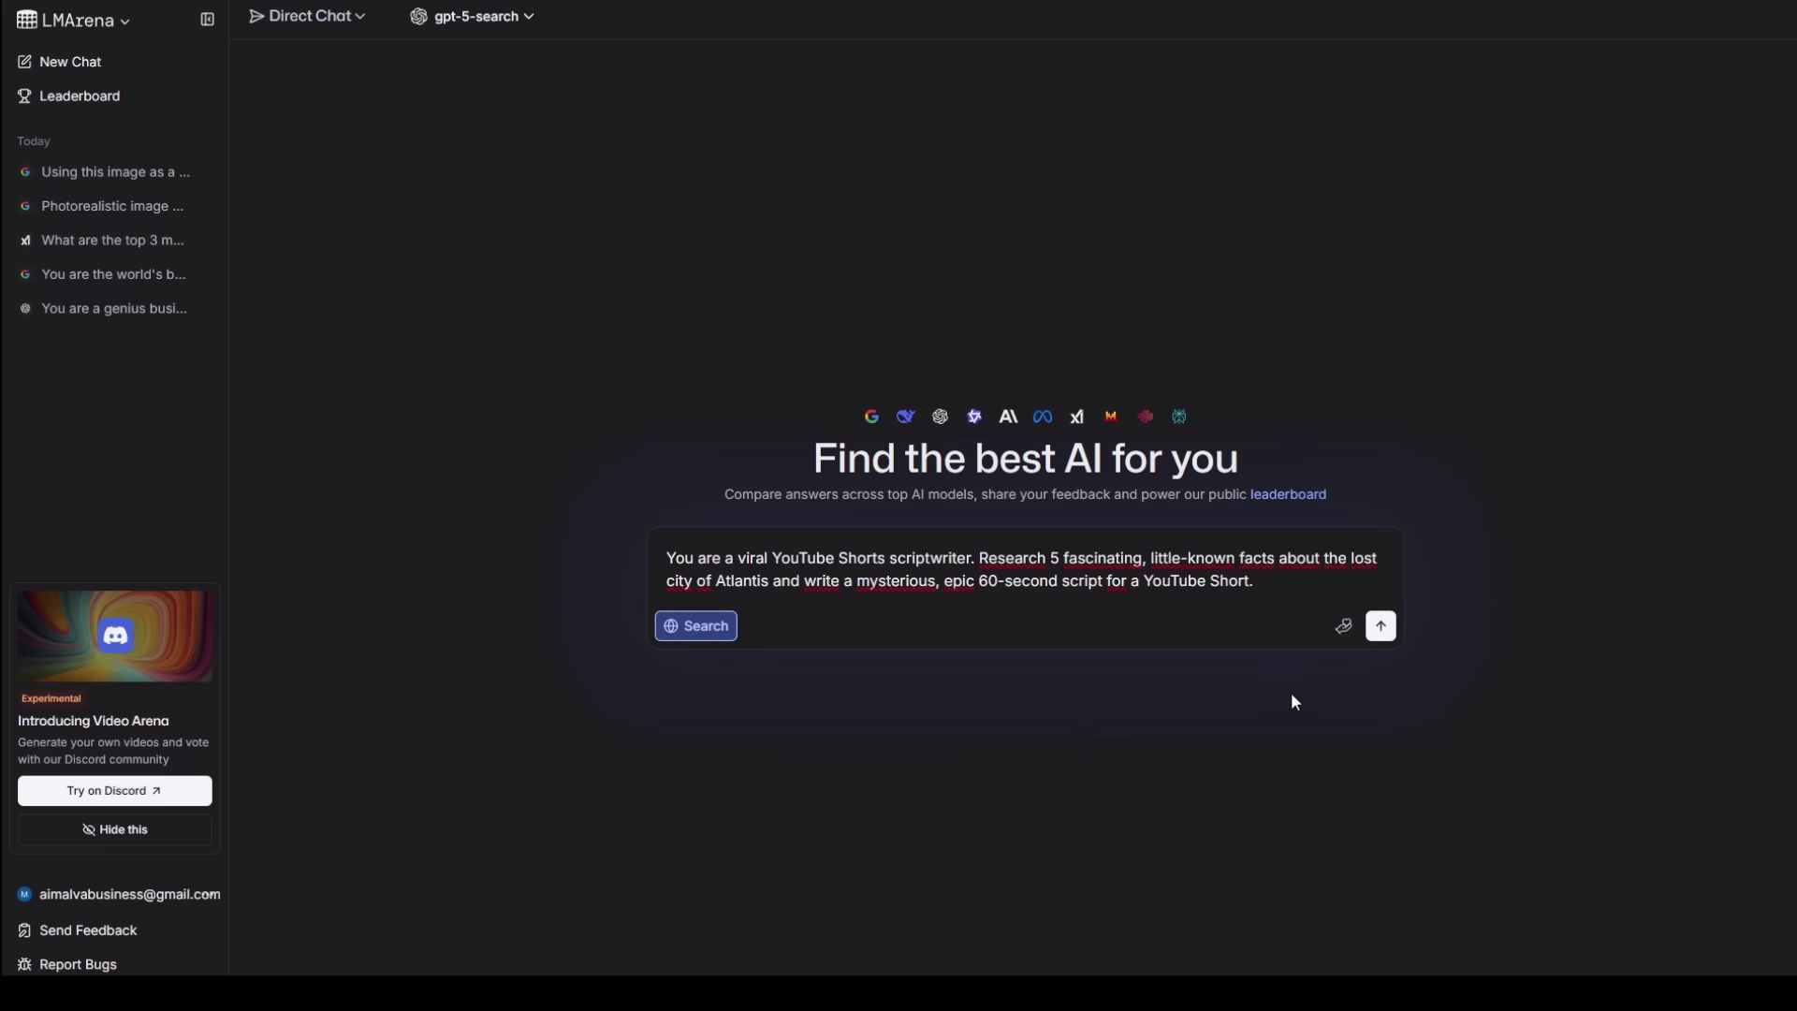
click(1383, 640)
click(1383, 626)
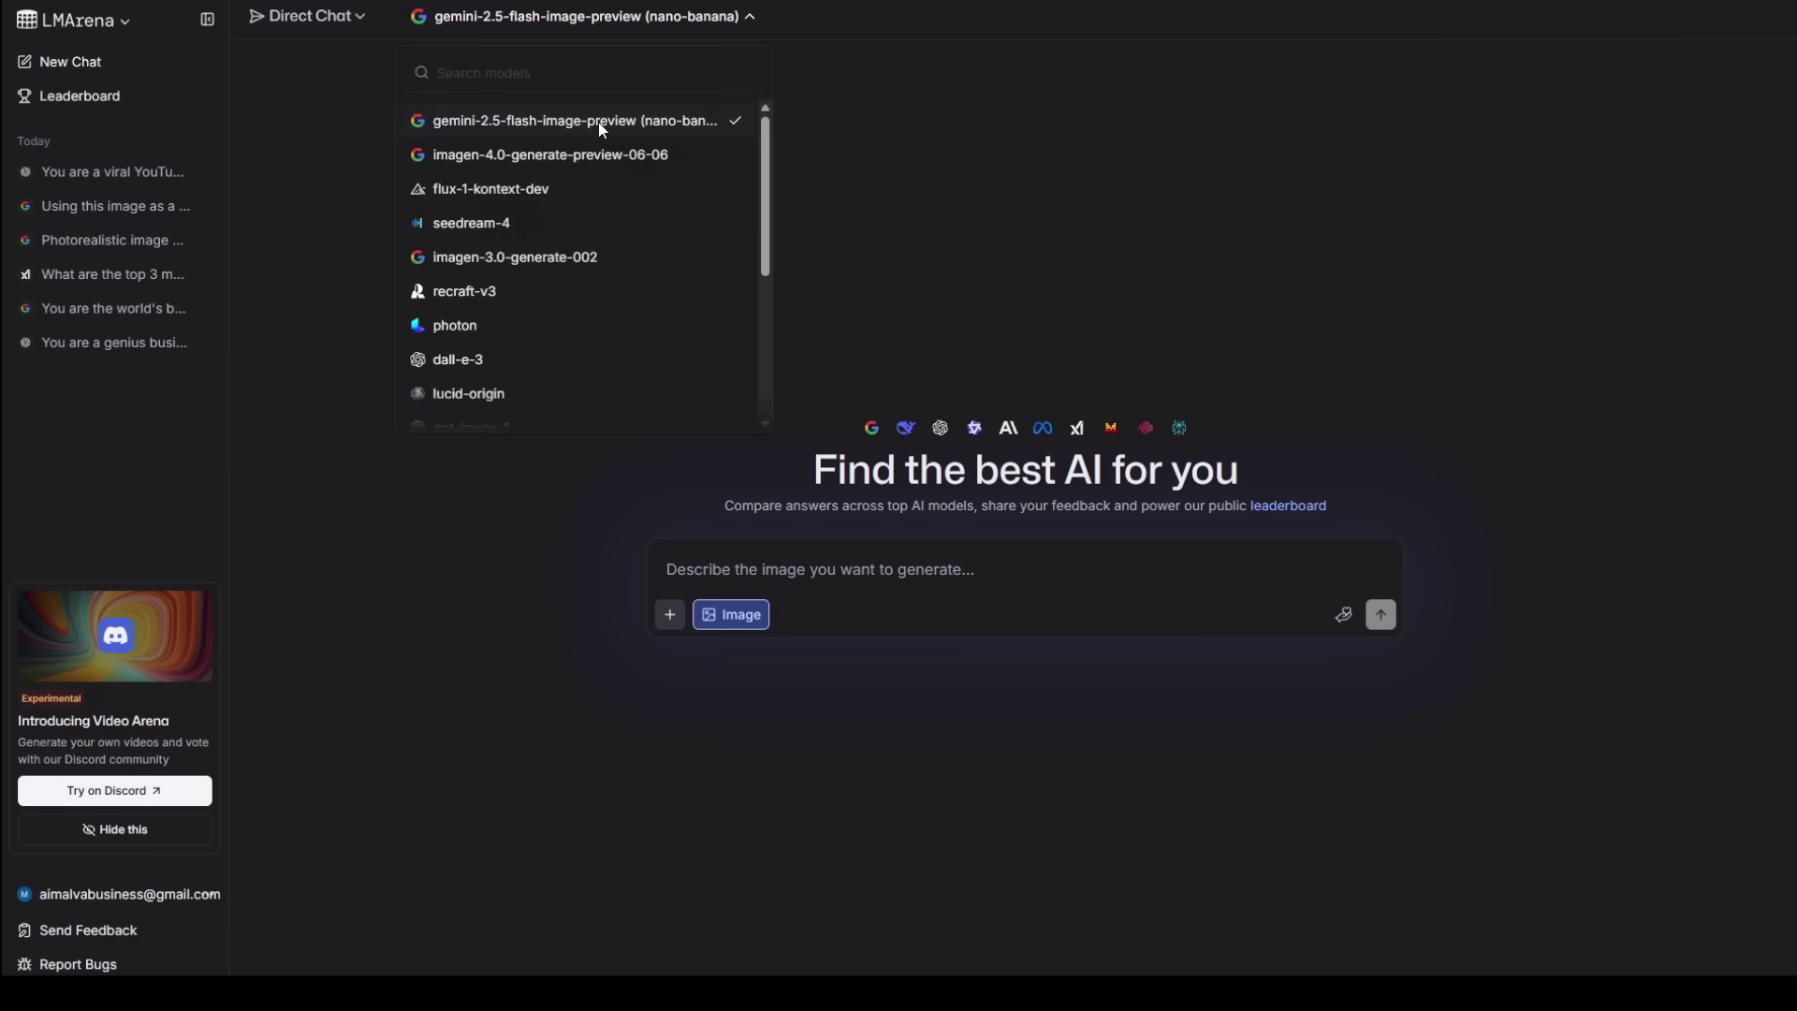
Start a new image chat keeping gemini-2.5-flash-image-preview (nano-banana) as the model.
click(598, 122)
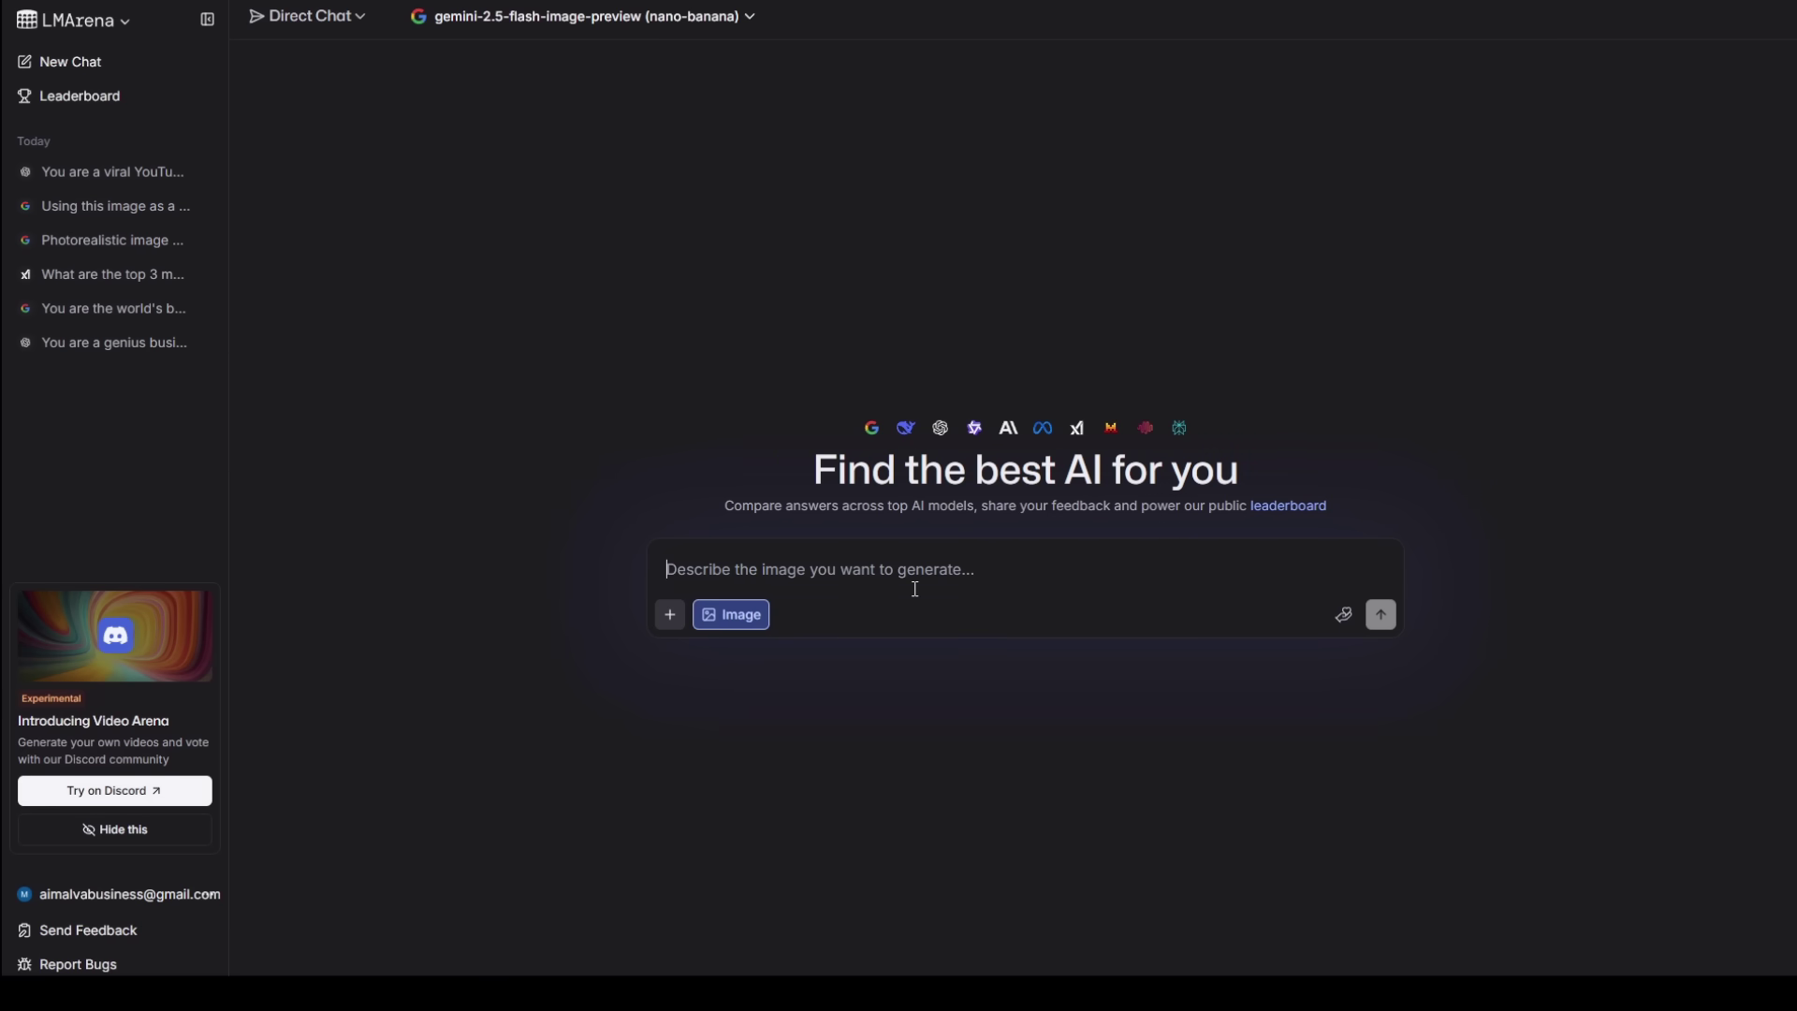
text(Photorealistic image of a brilliant, bioluminescent underwater city of Atlantis, majestic architecture, vibrant coral, schools of glowing fish, cinematic, 8K.)
Generate the underwater Atlantis images and enlarge the glowing Atlantean artifact.
click(1380, 613)
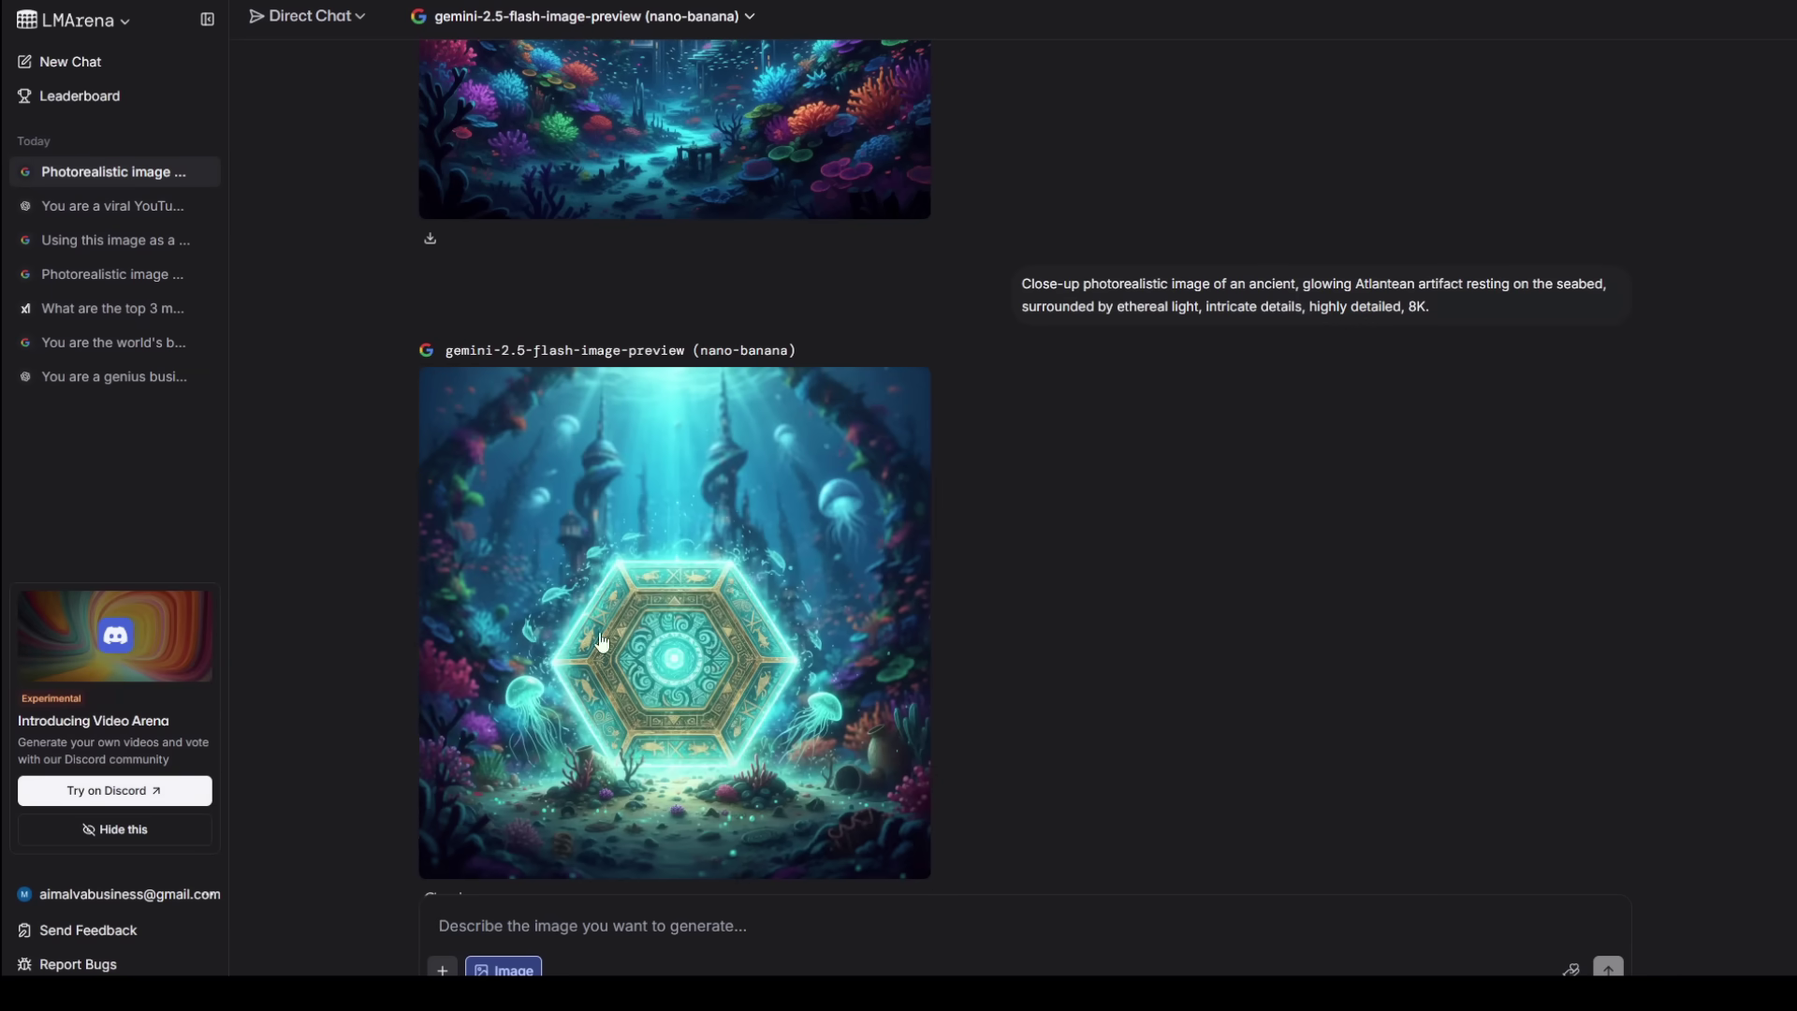
click(601, 641)
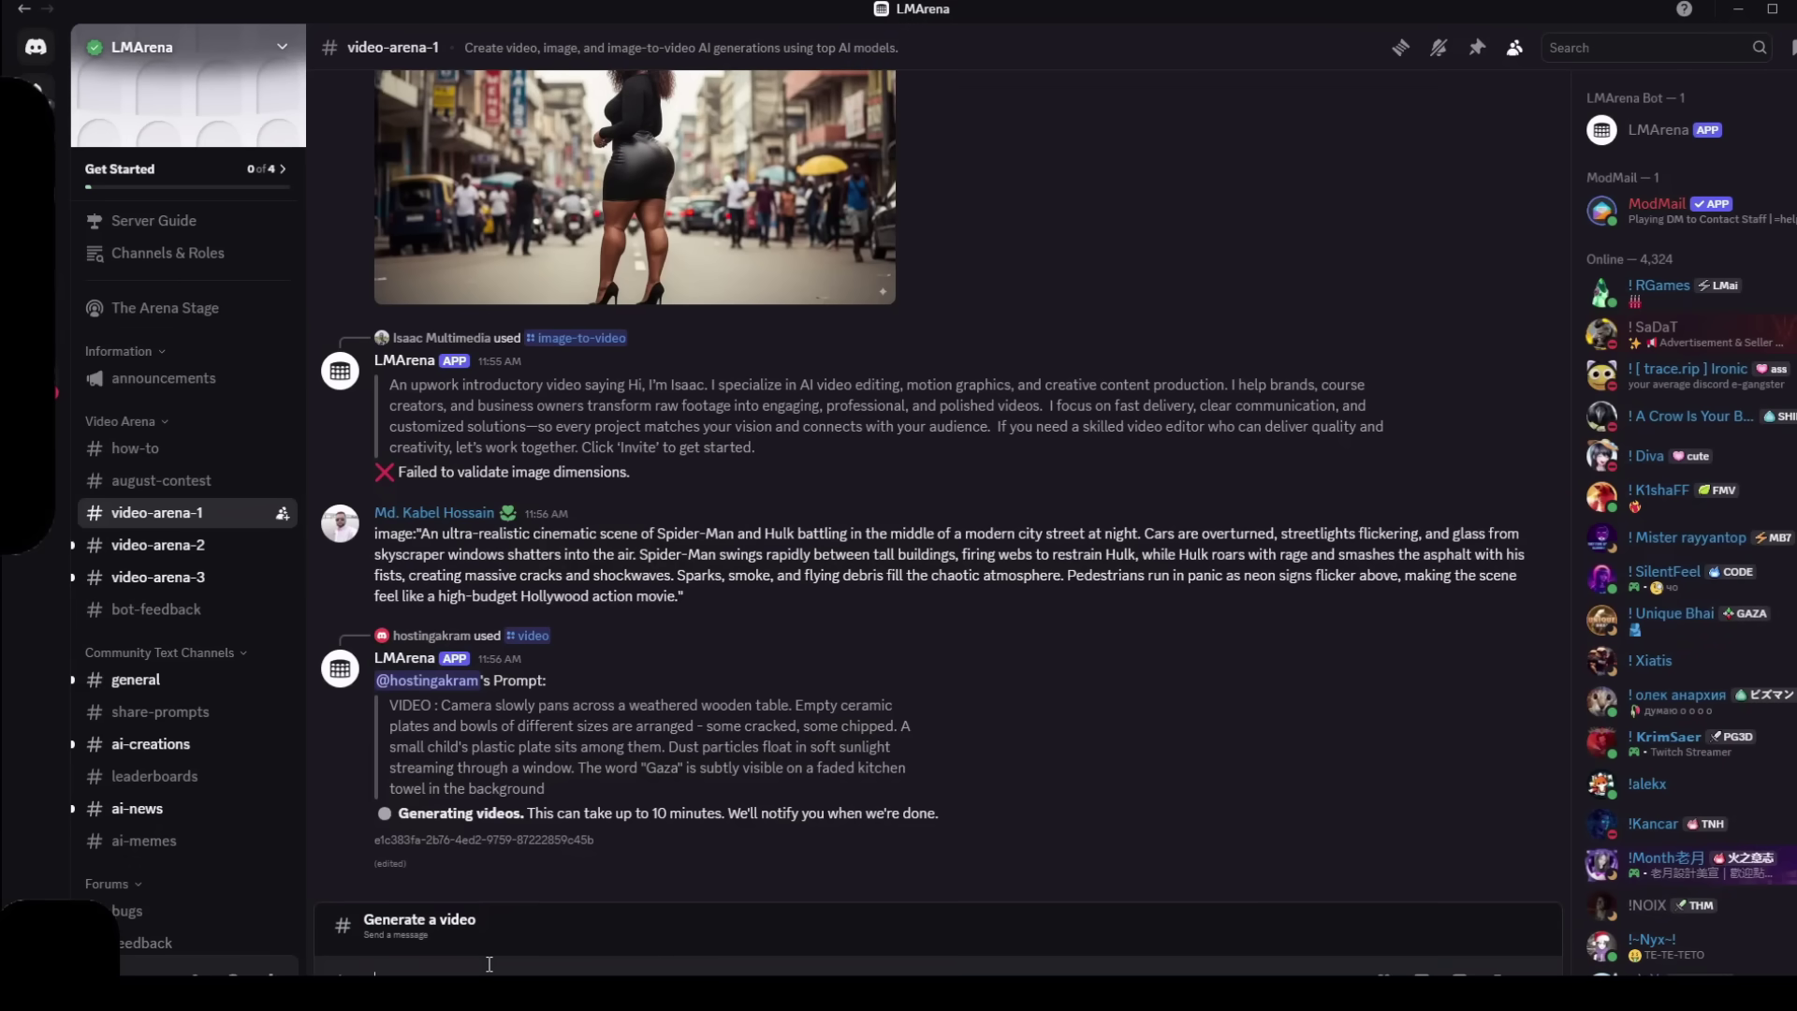
text(/)
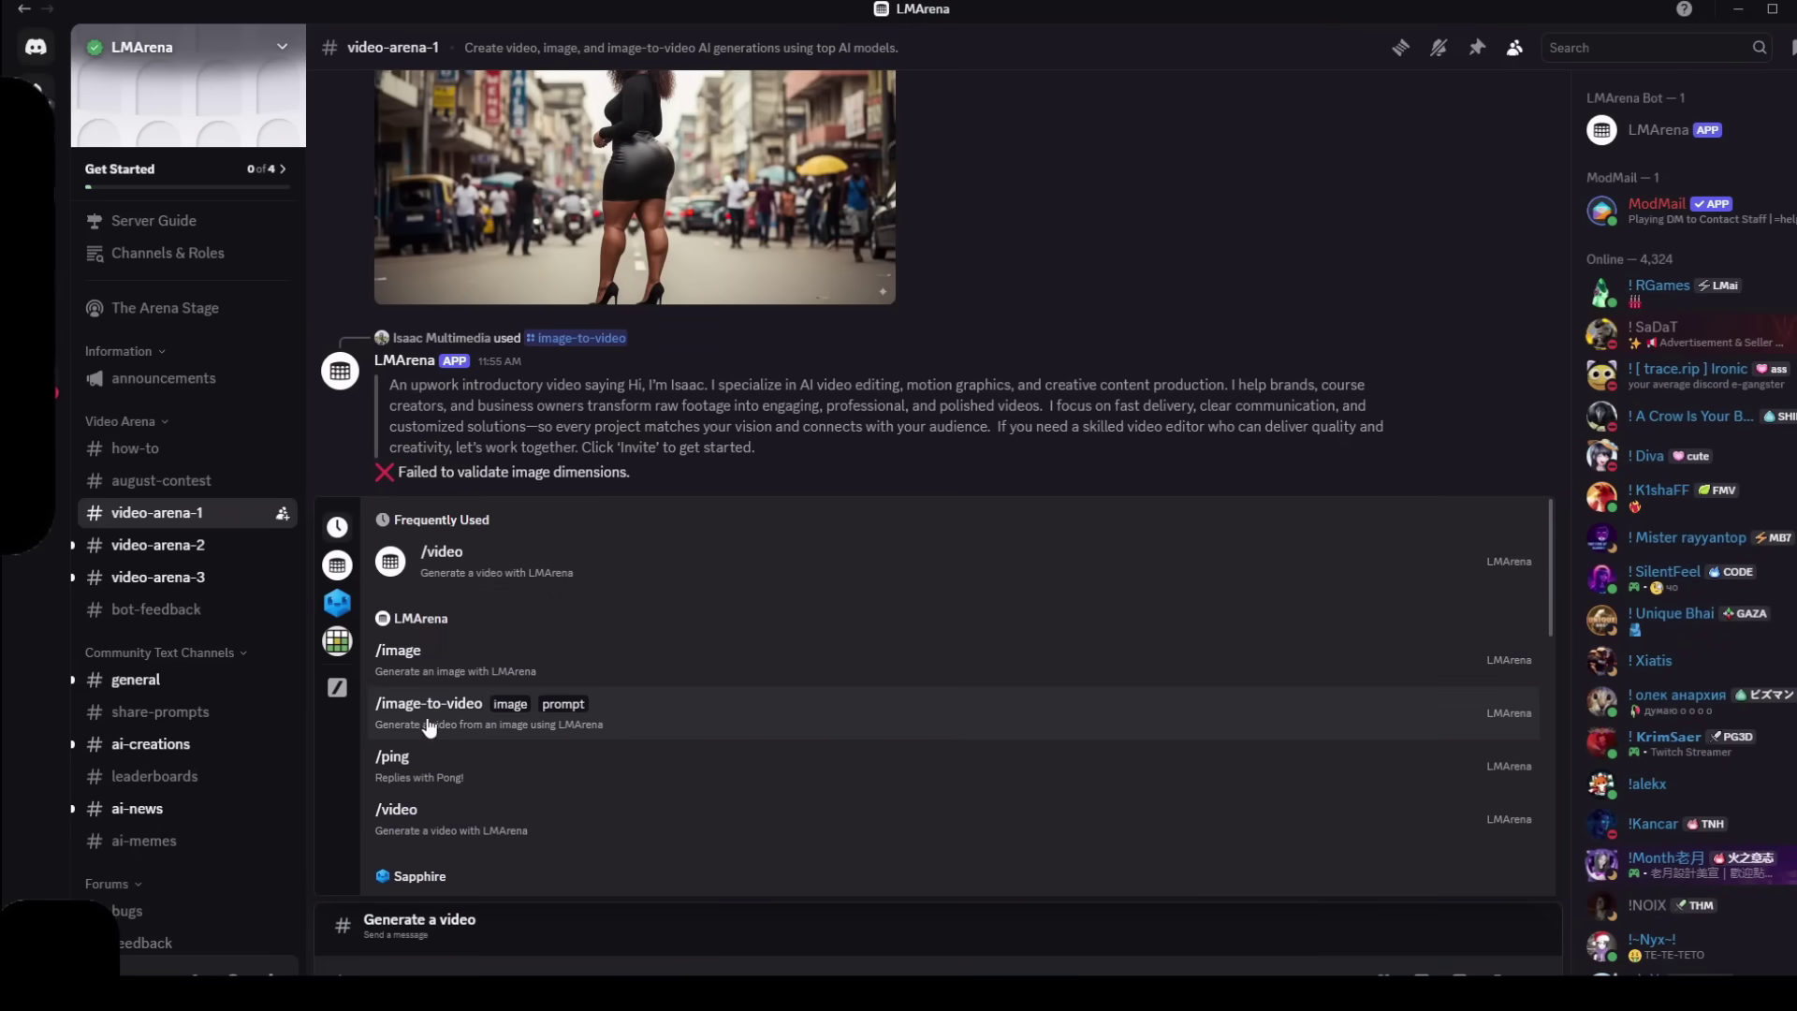
Submit an /image-to-video request turning the Atlantis image into a slow push-in video.
click(428, 726)
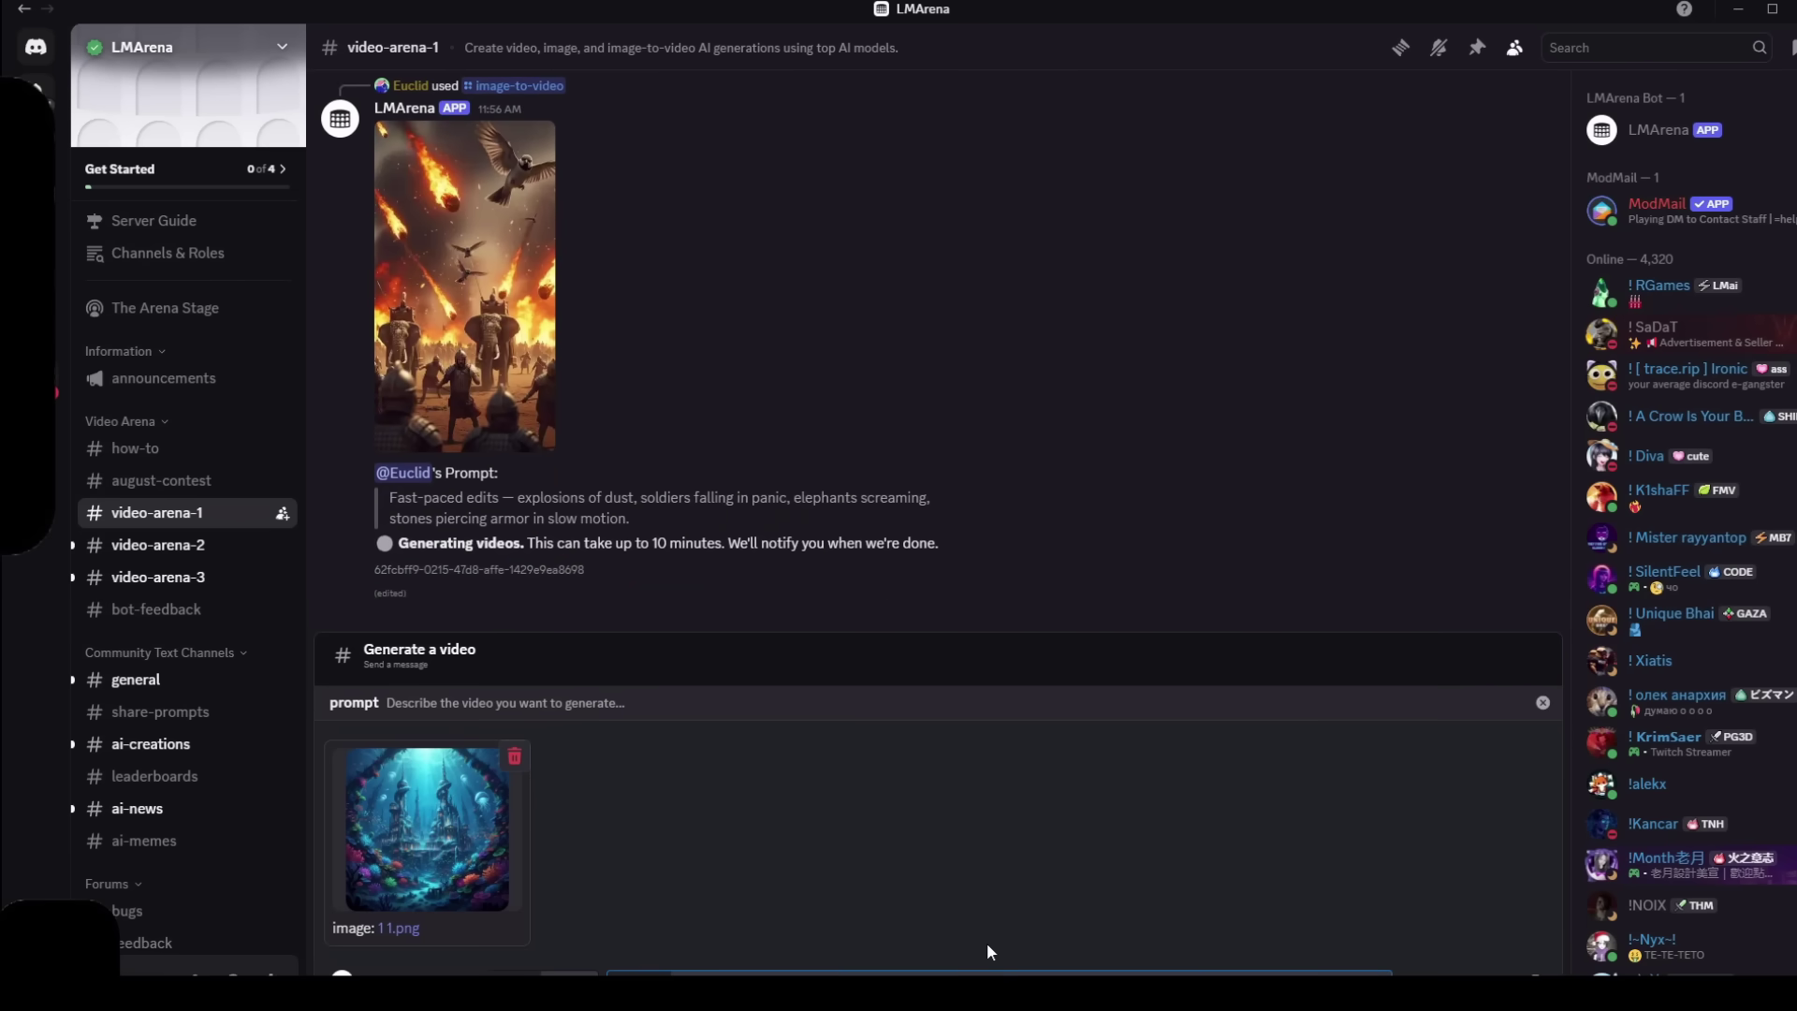
key(Return)
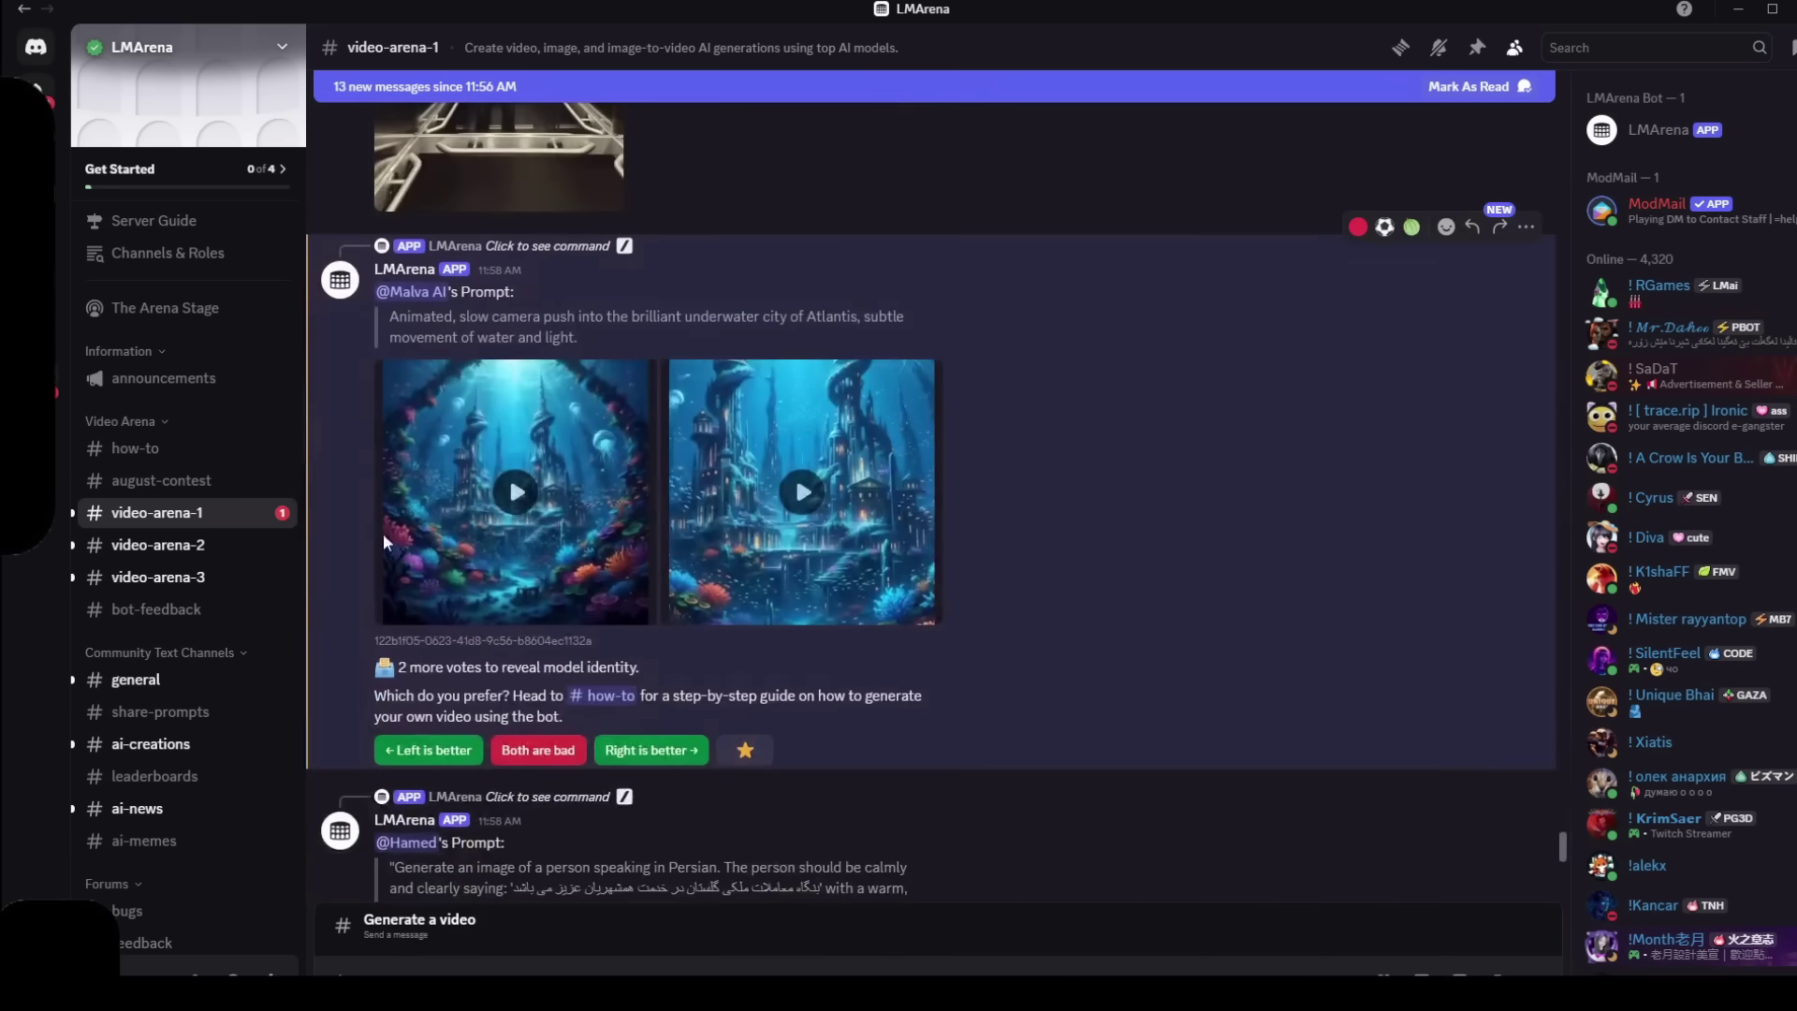
Play the first Atlantis video full size, then view the second competing video.
click(510, 477)
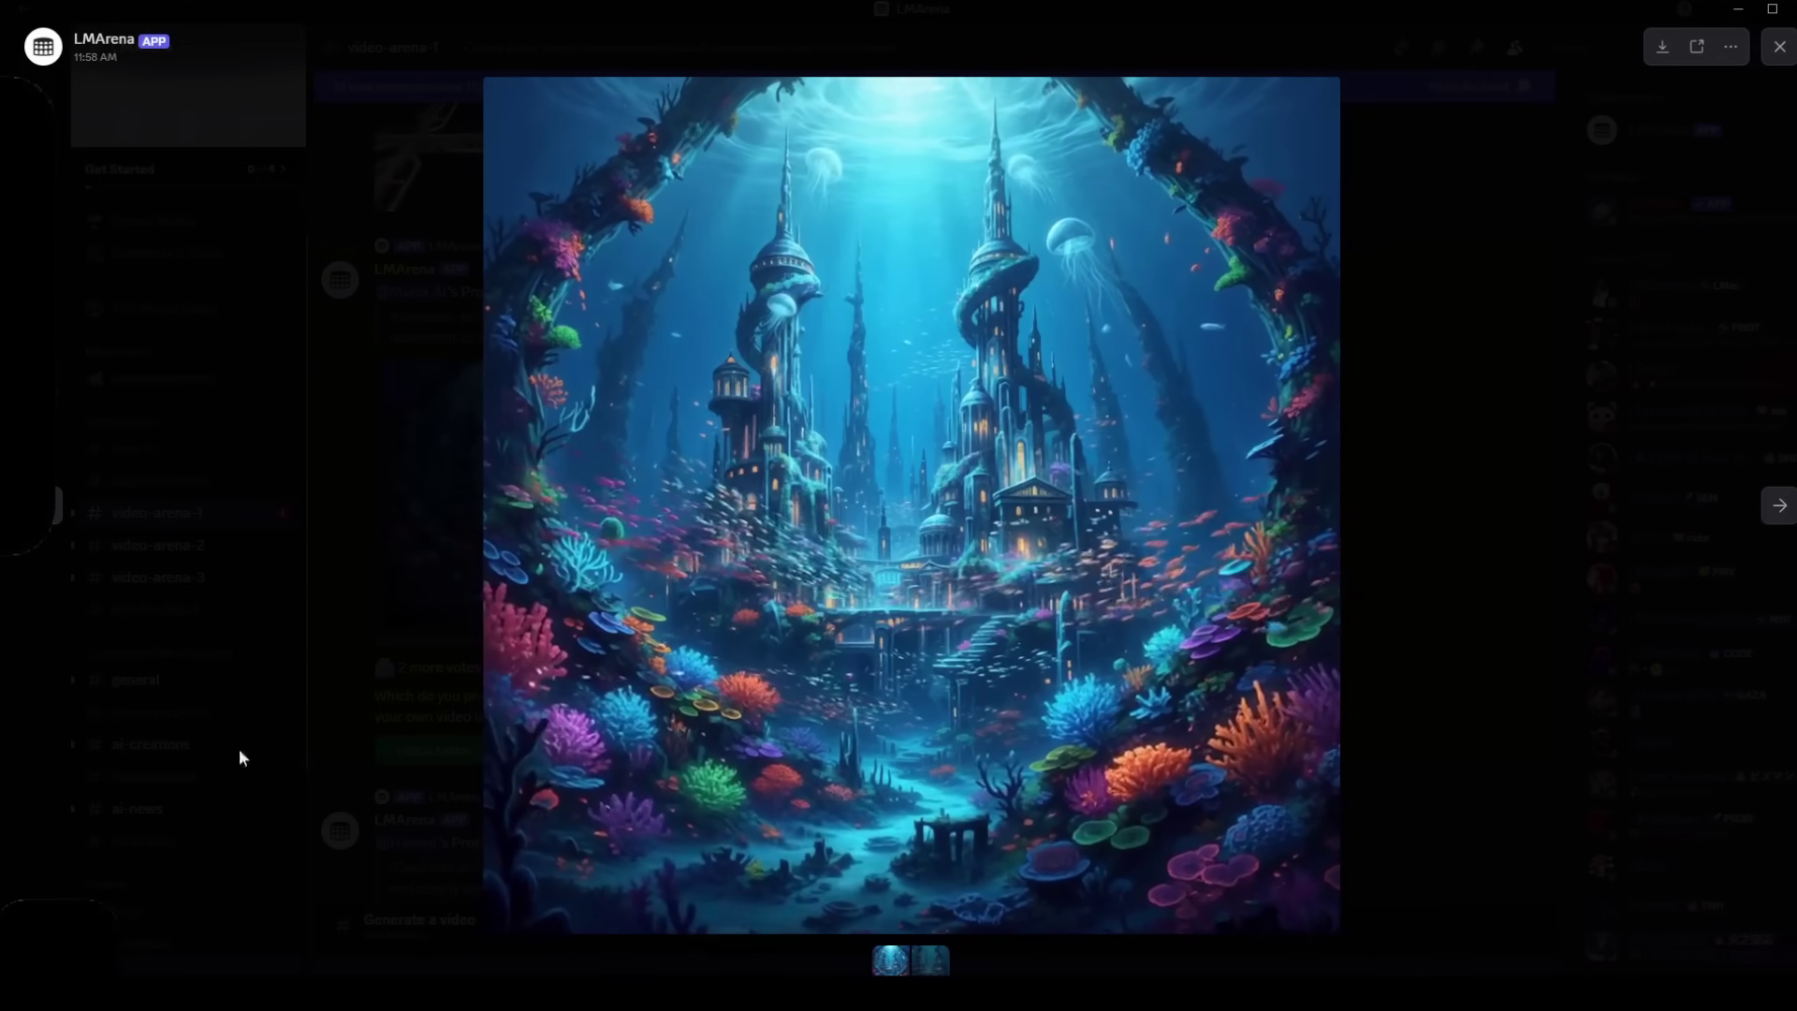
key(Right)
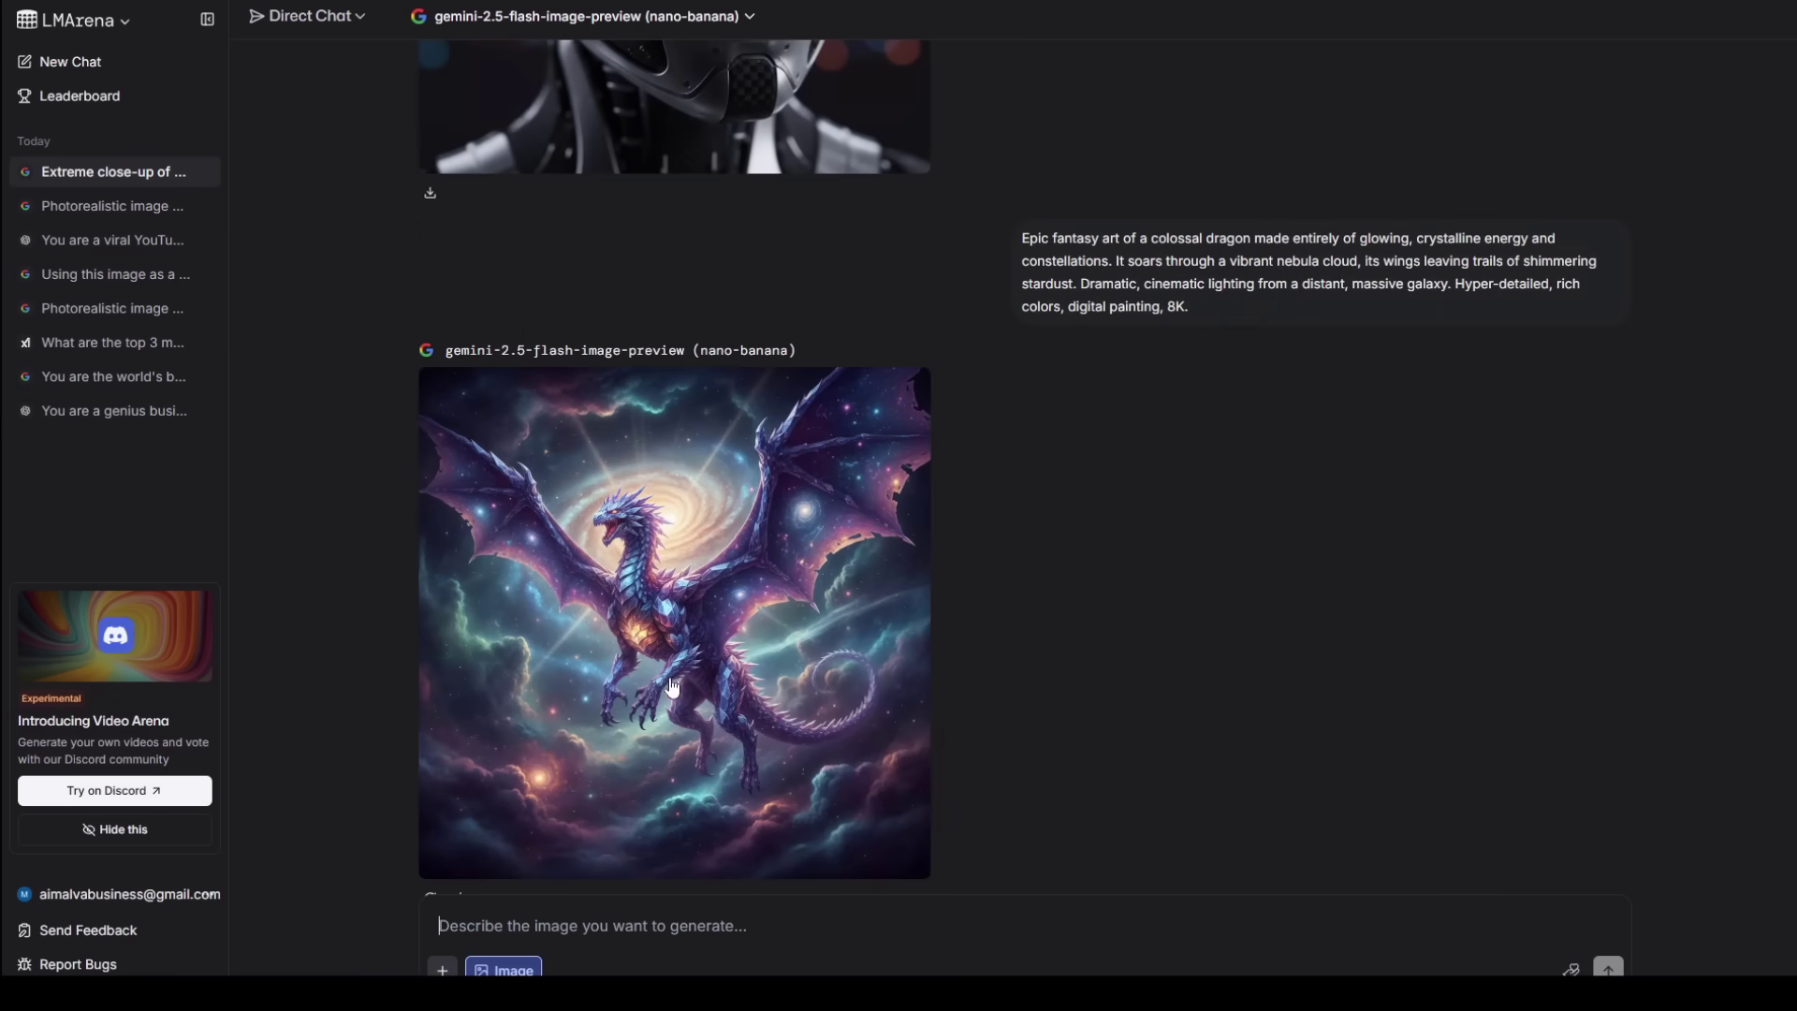
Review the dragon and armoured wolf images, then enlarge the DNA-helix infinite library image.
click(672, 686)
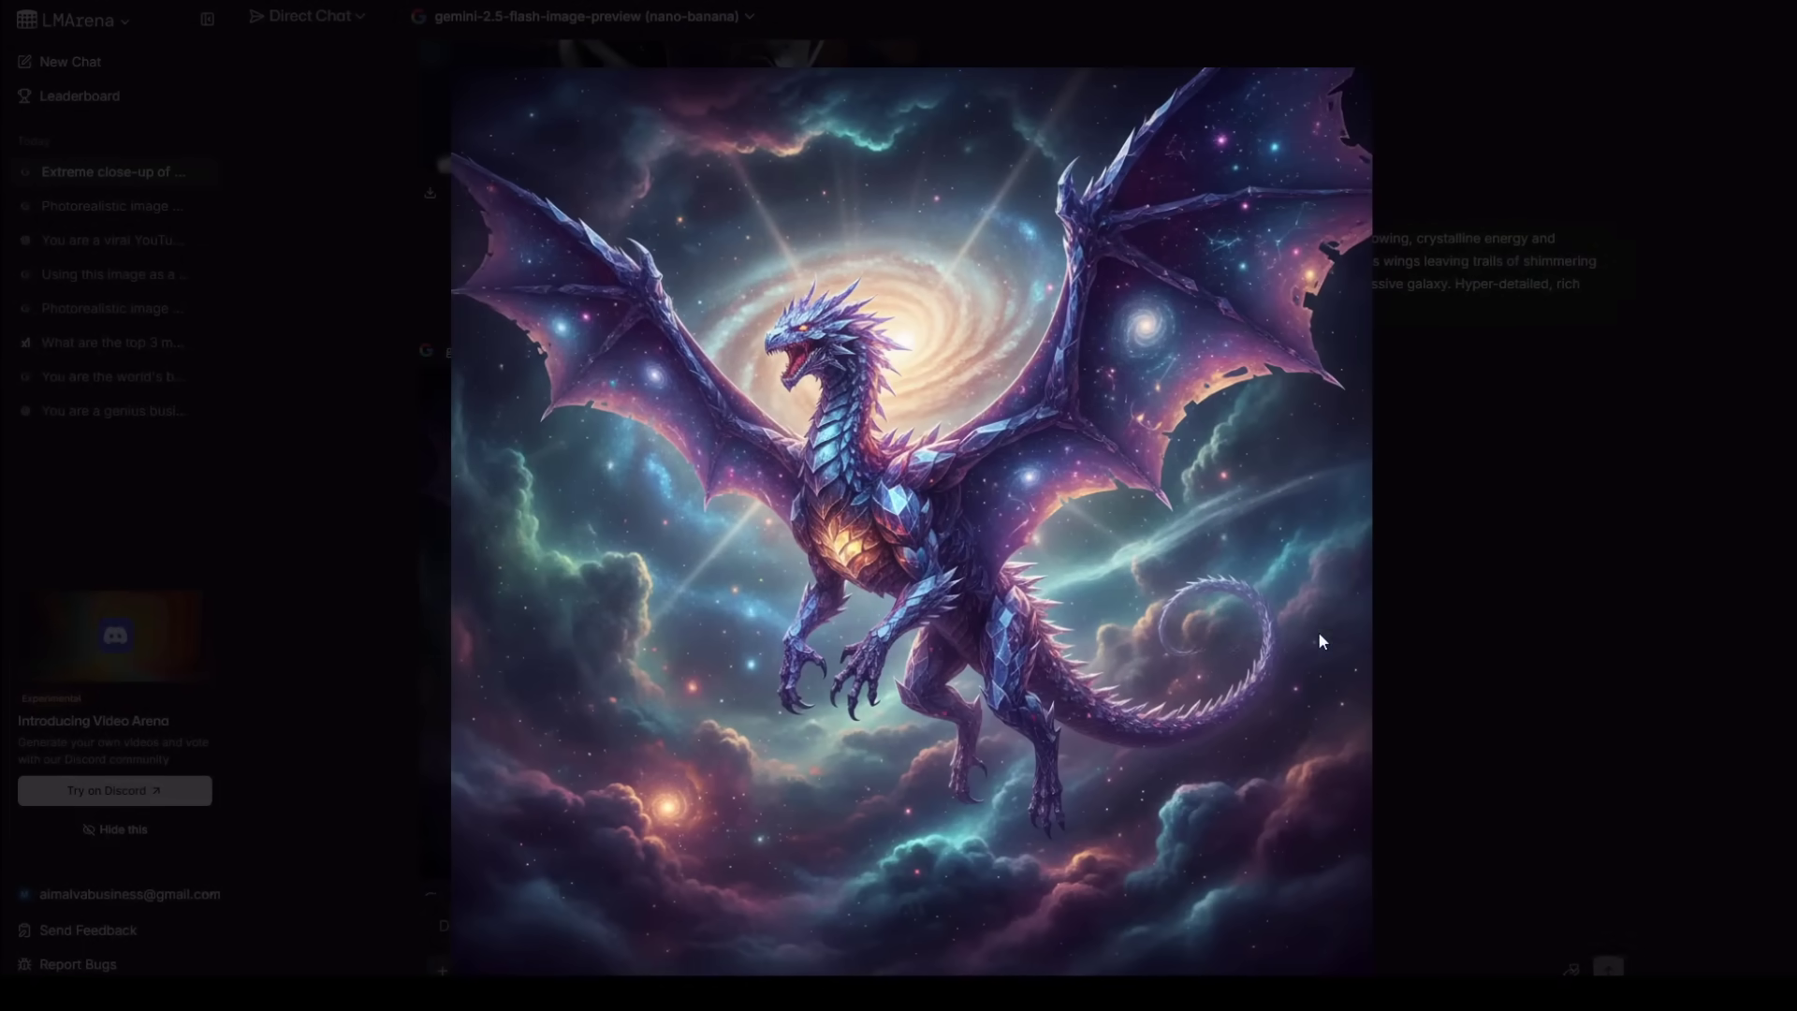
click(1475, 638)
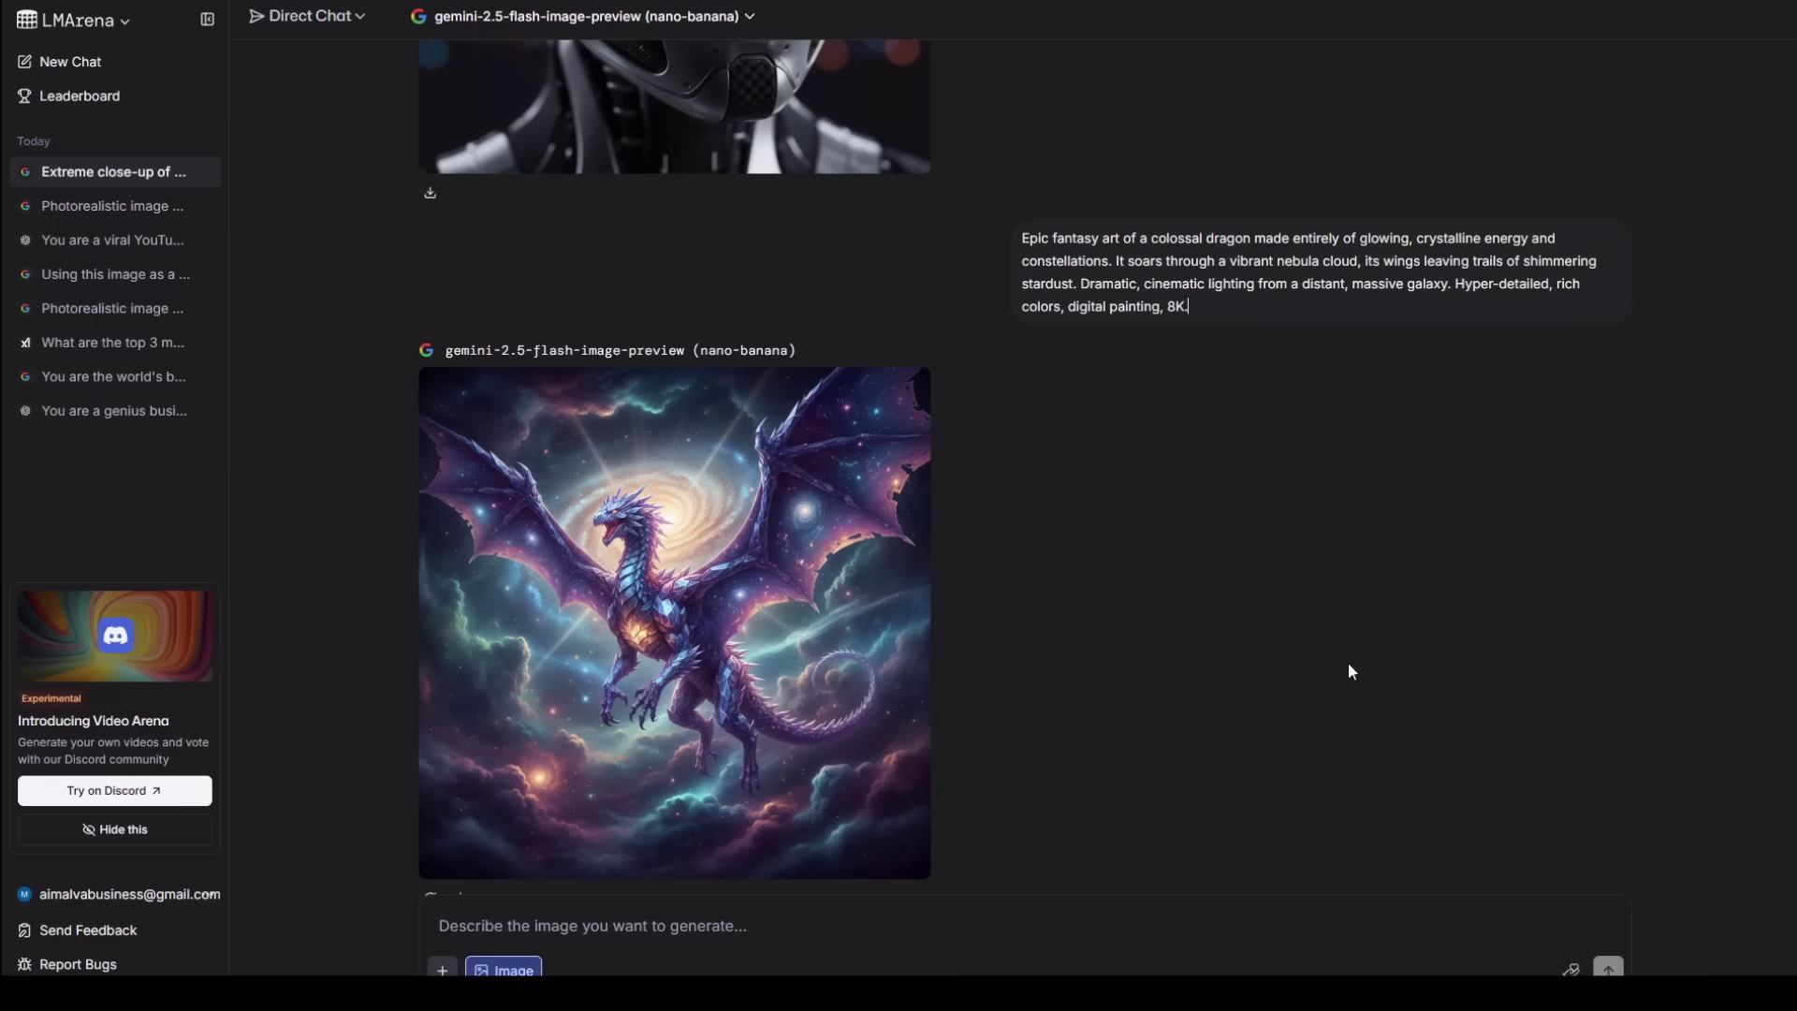
scroll(893, 368, down, 2)
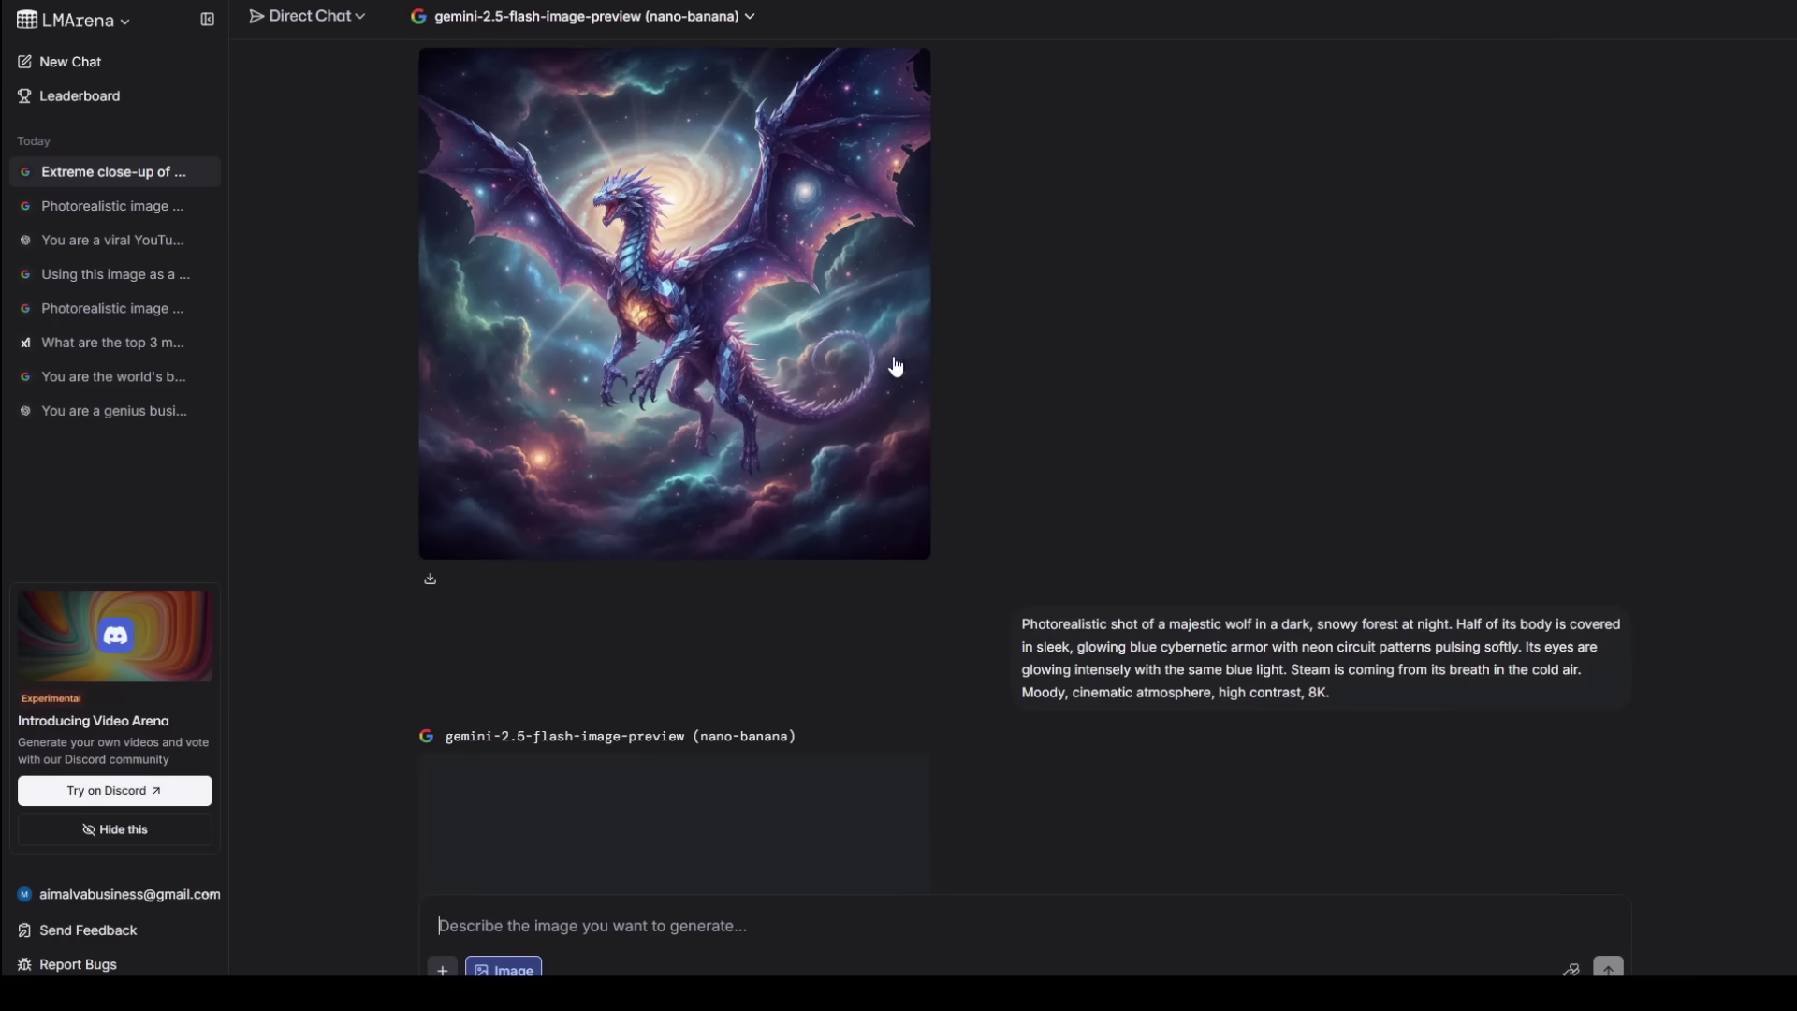
scroll(1110, 445, down, 3)
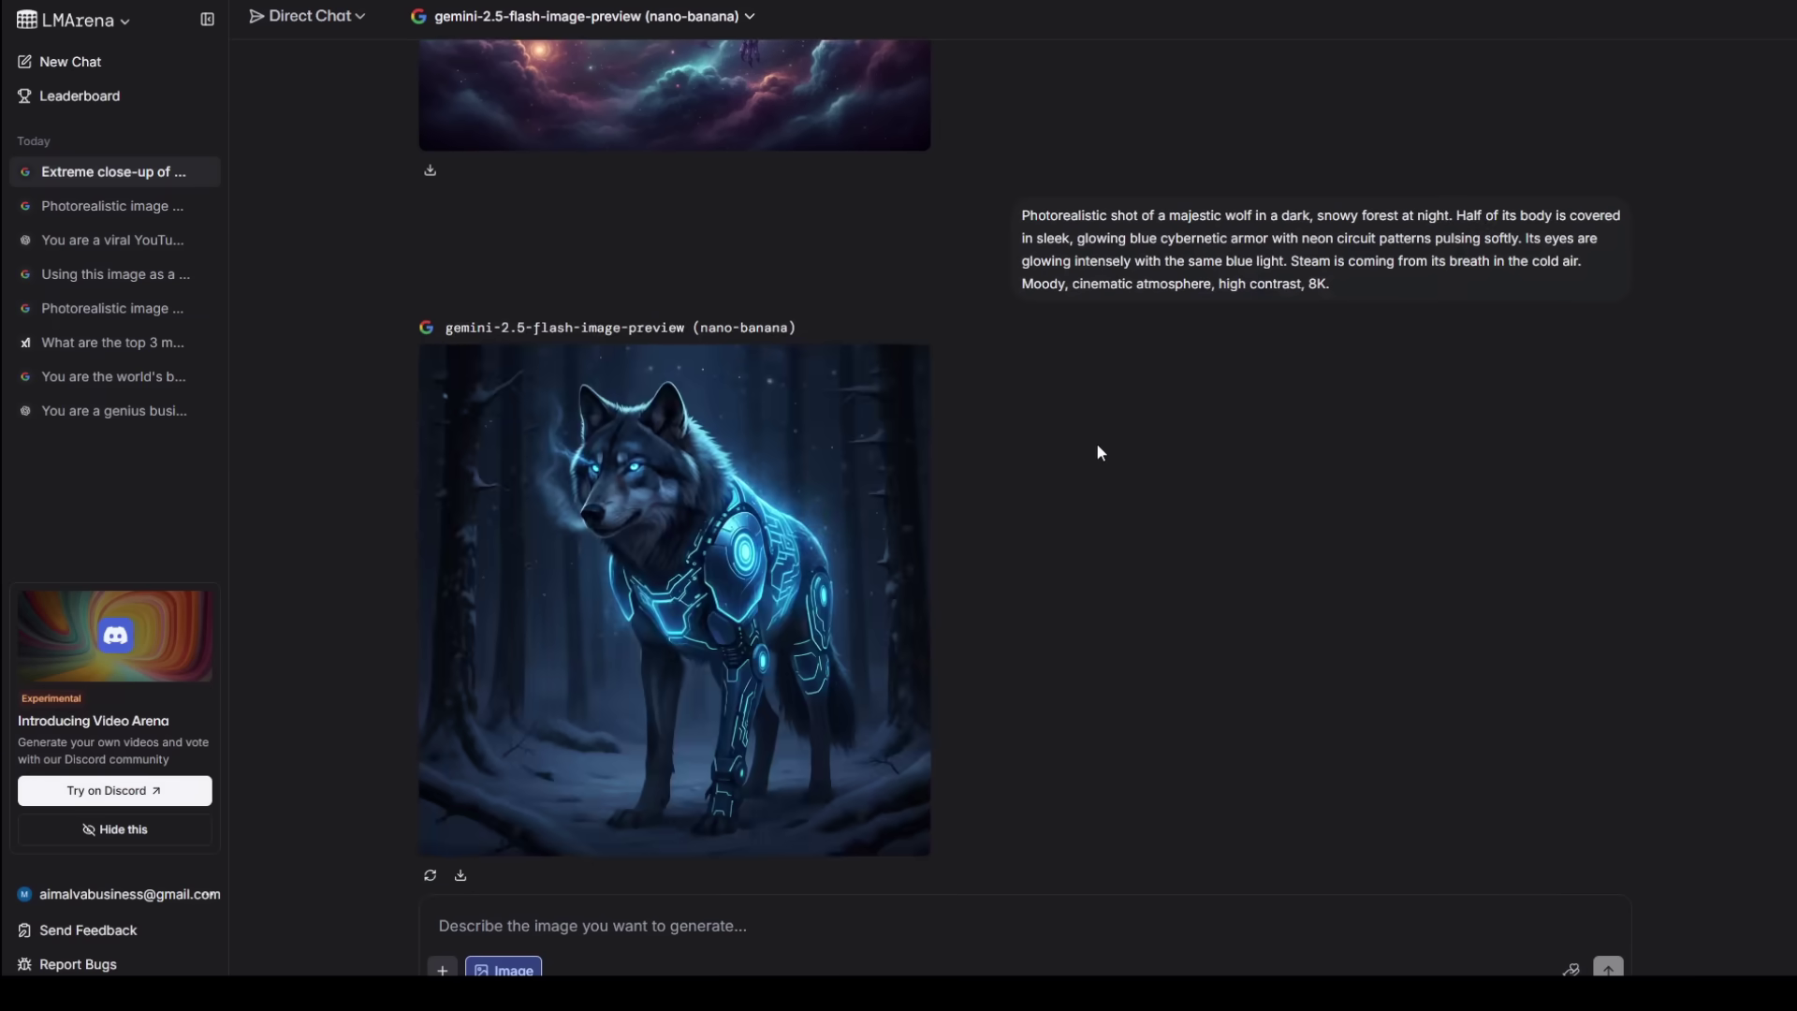
click(812, 508)
click(1575, 530)
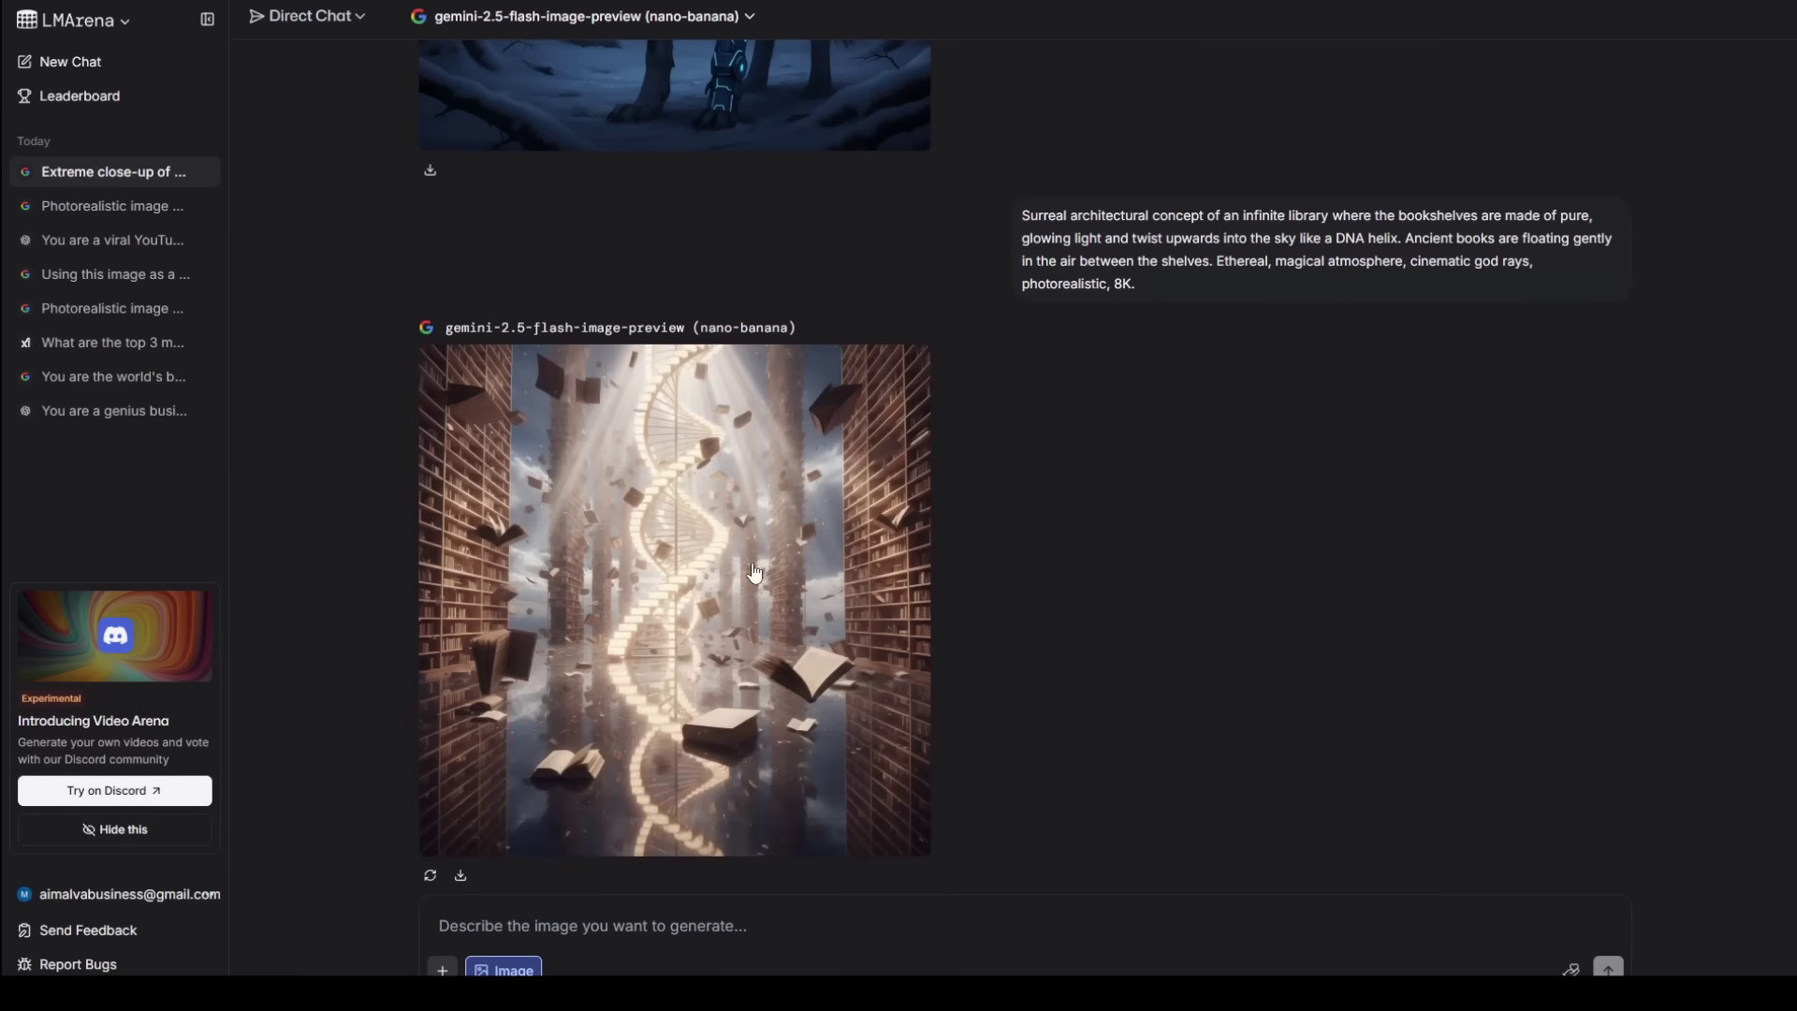
click(849, 642)
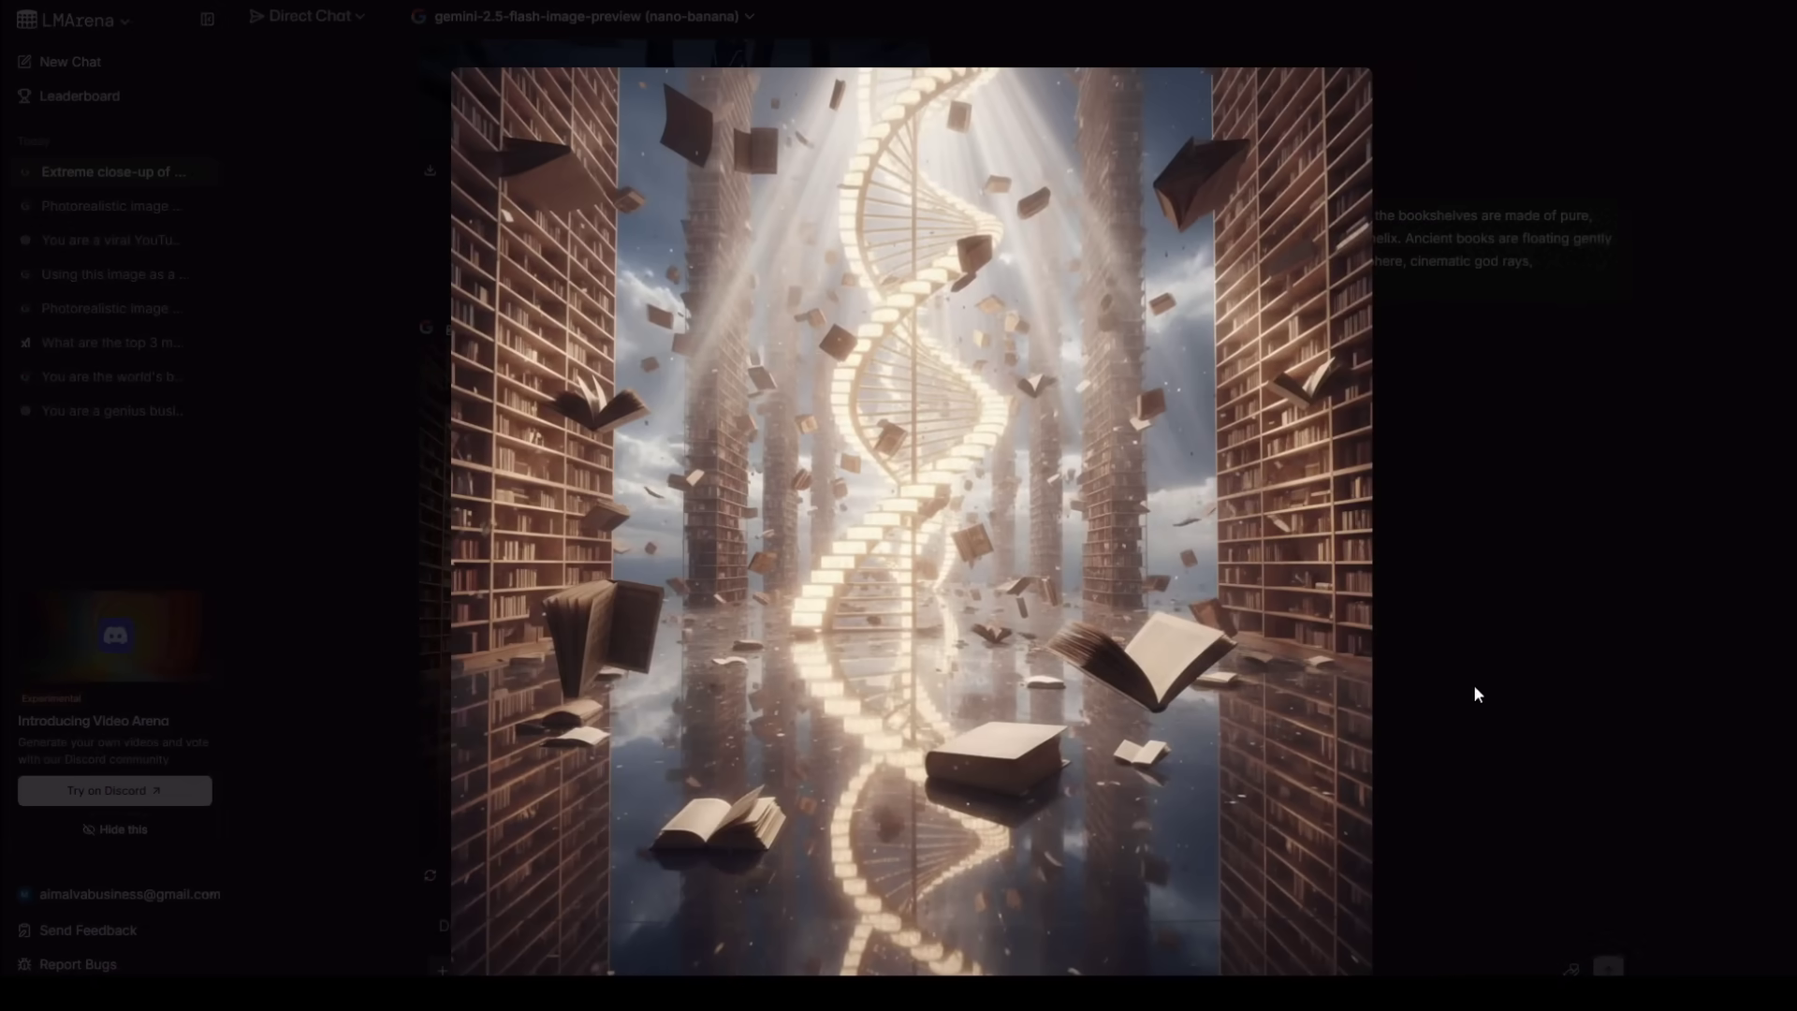